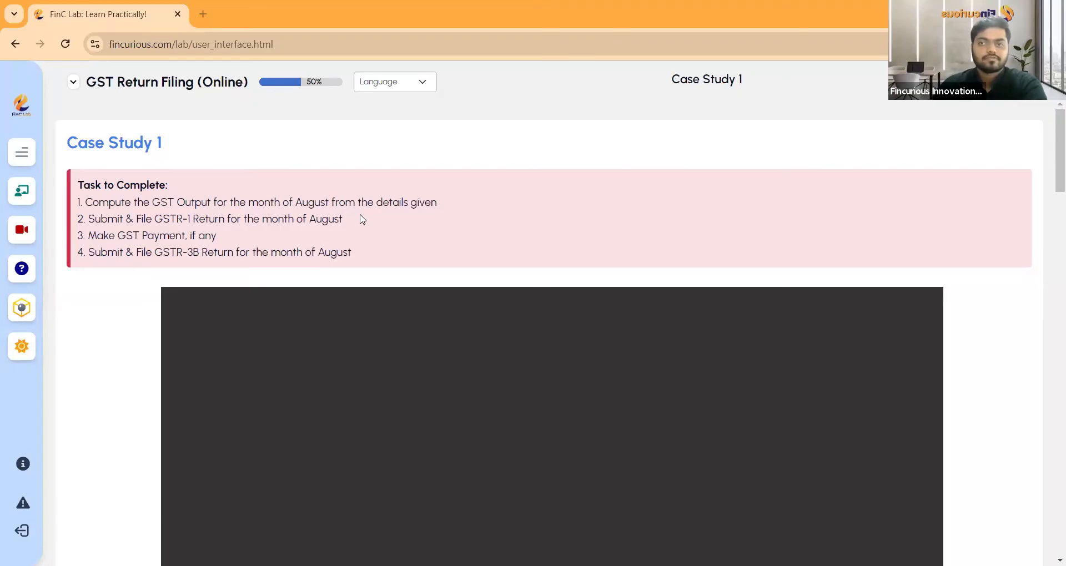
Step: Scroll through the company details, sales and purchase tables and OTP messages to the simulation link
scroll(363, 220, down, 10)
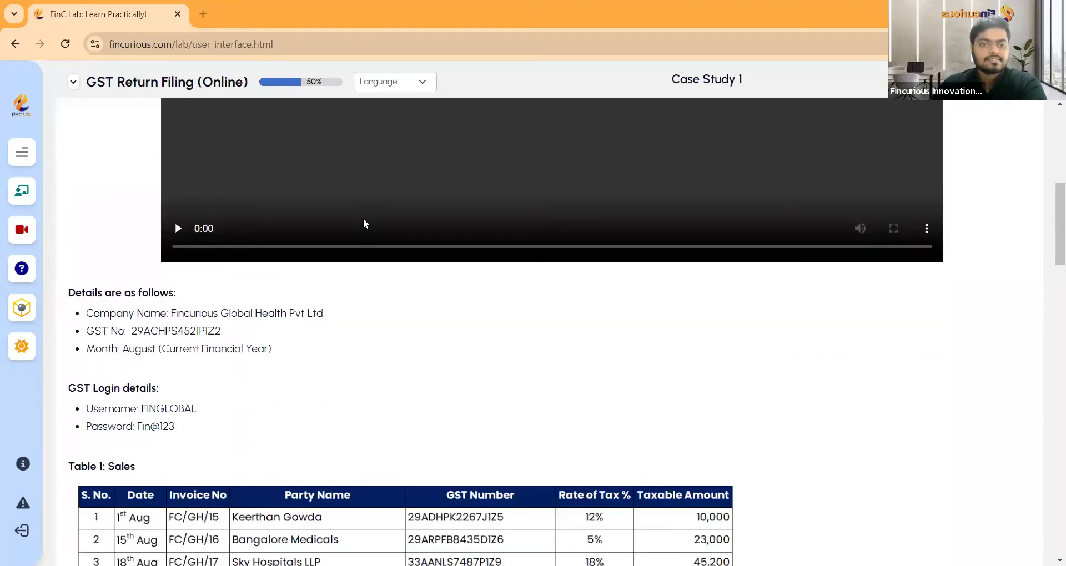
scroll(363, 224, down, 1)
scroll(361, 223, up, 1)
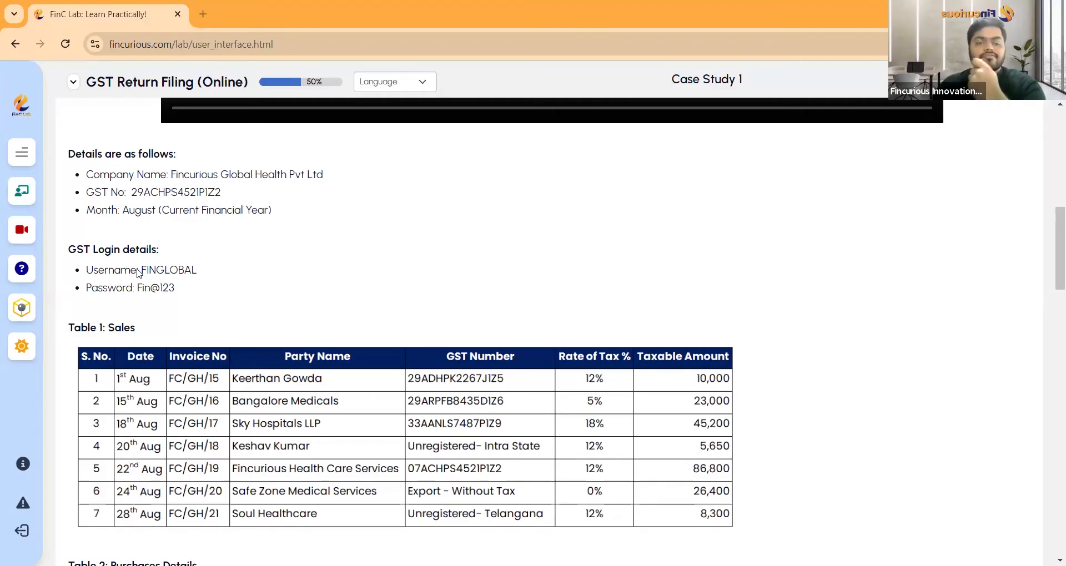
scroll(134, 263, down, 1)
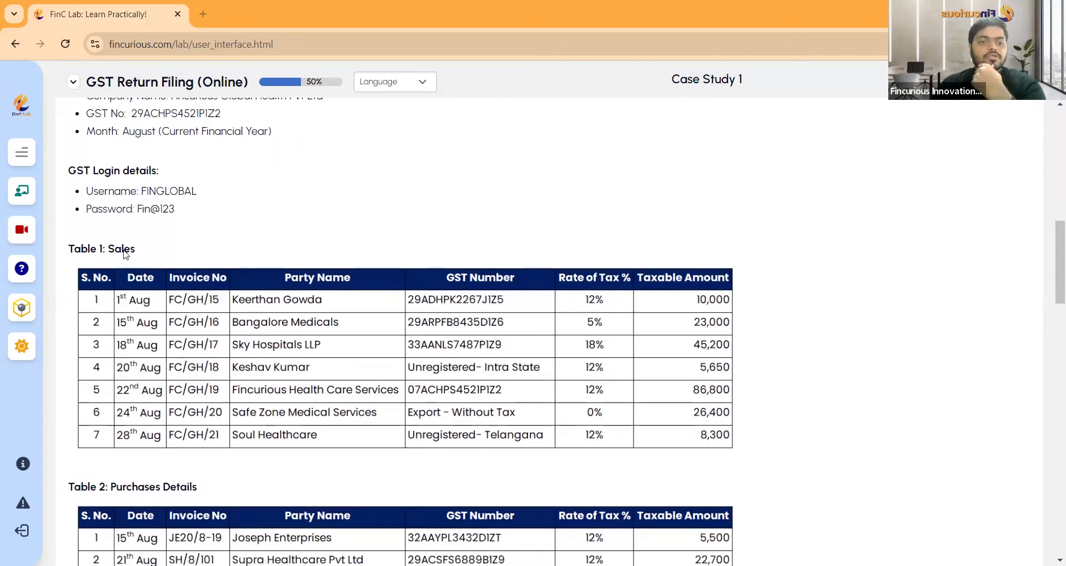
scroll(126, 255, down, 1)
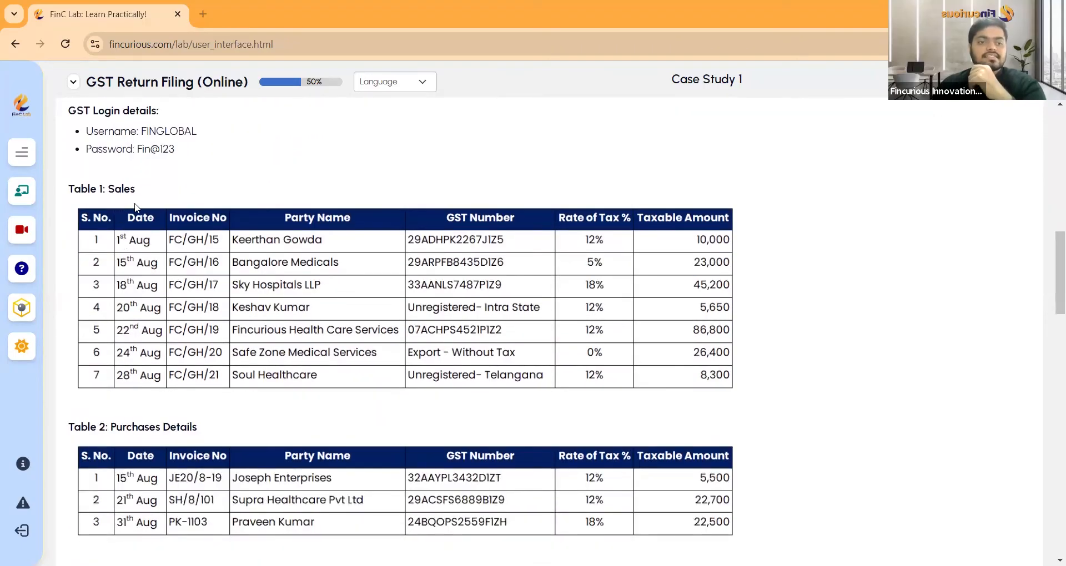
scroll(178, 208, up, 2)
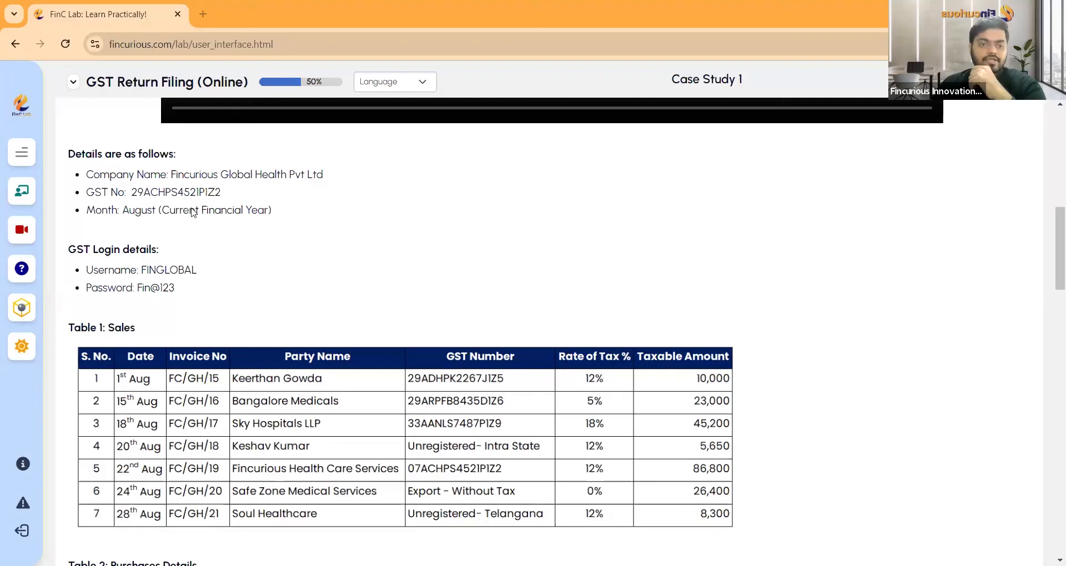
scroll(194, 222, down, 2)
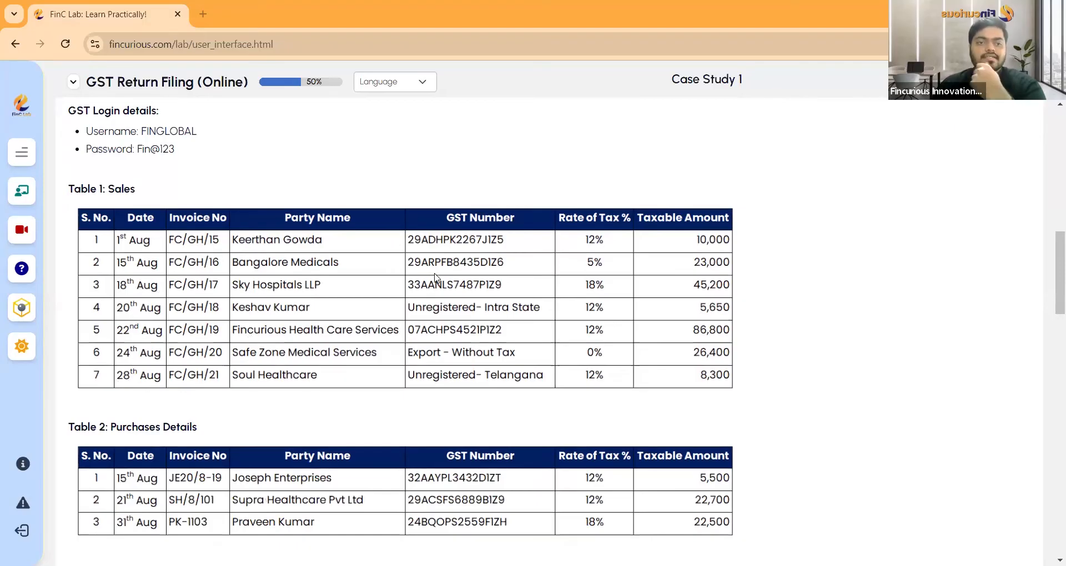
scroll(435, 277, down, 4)
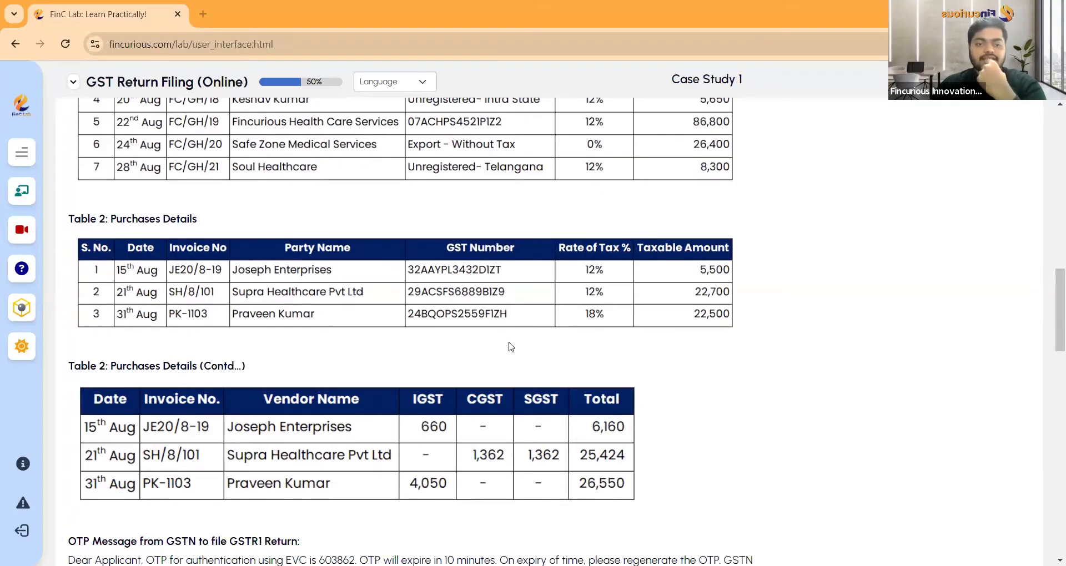
scroll(347, 332, down, 1)
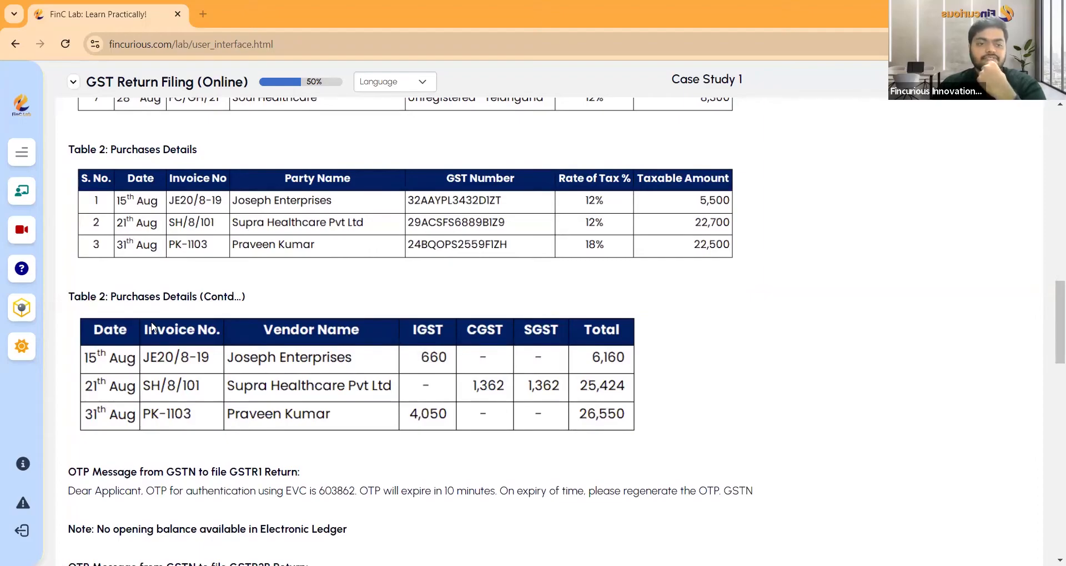
scroll(290, 366, down, 3)
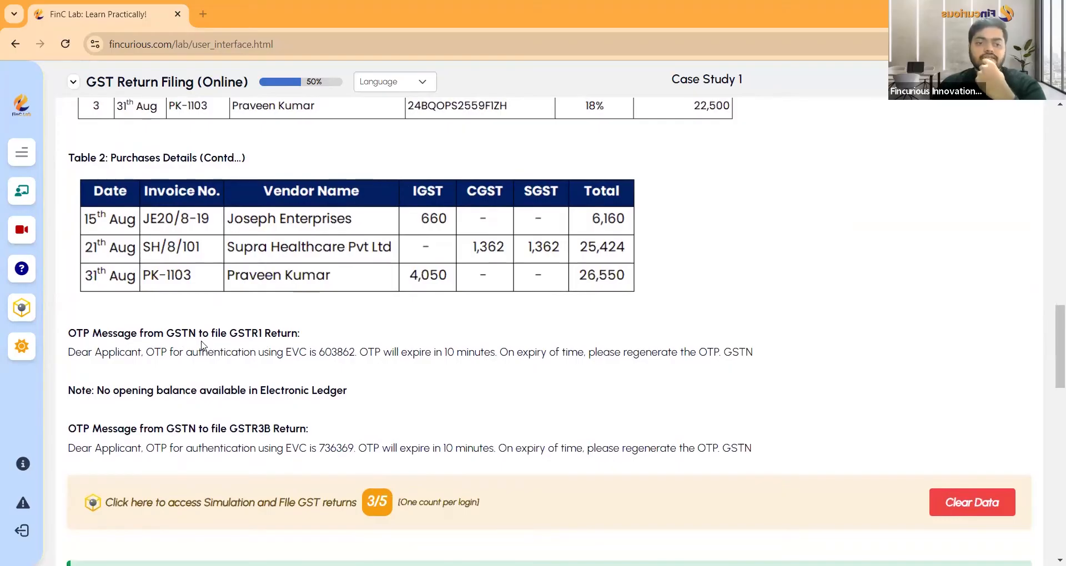
scroll(206, 344, down, 1)
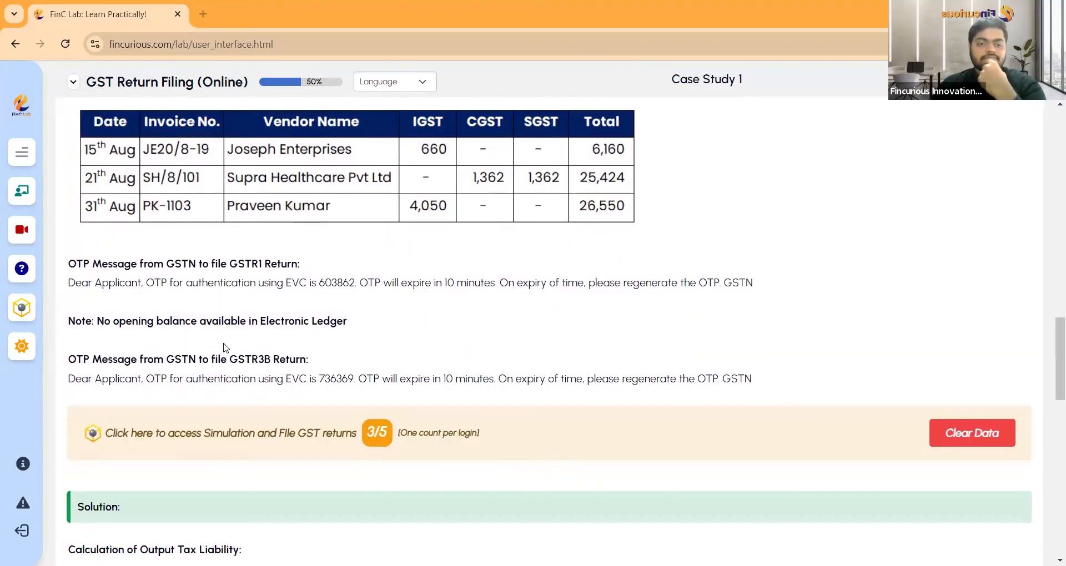
scroll(226, 348, down, 1)
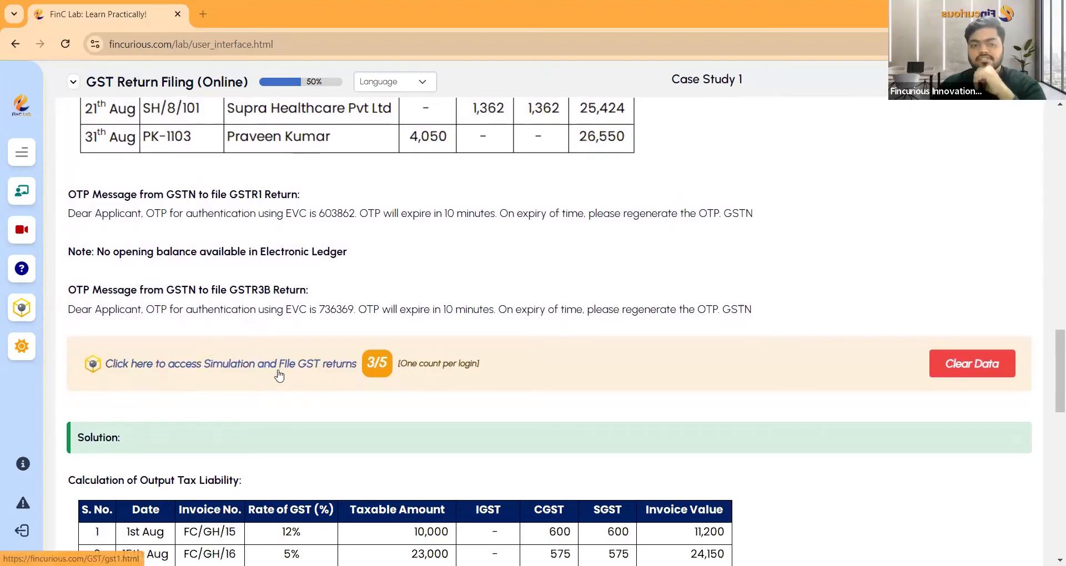
Step: Launch the GST simulation in a new tab, then review the solution's August GST payable of 15,142
click(249, 367)
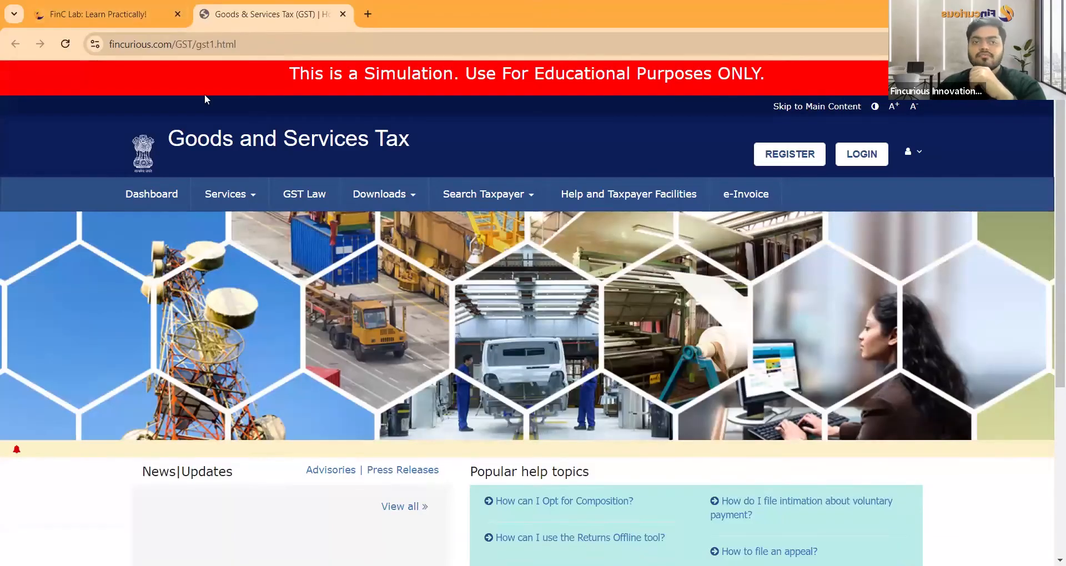
click(114, 15)
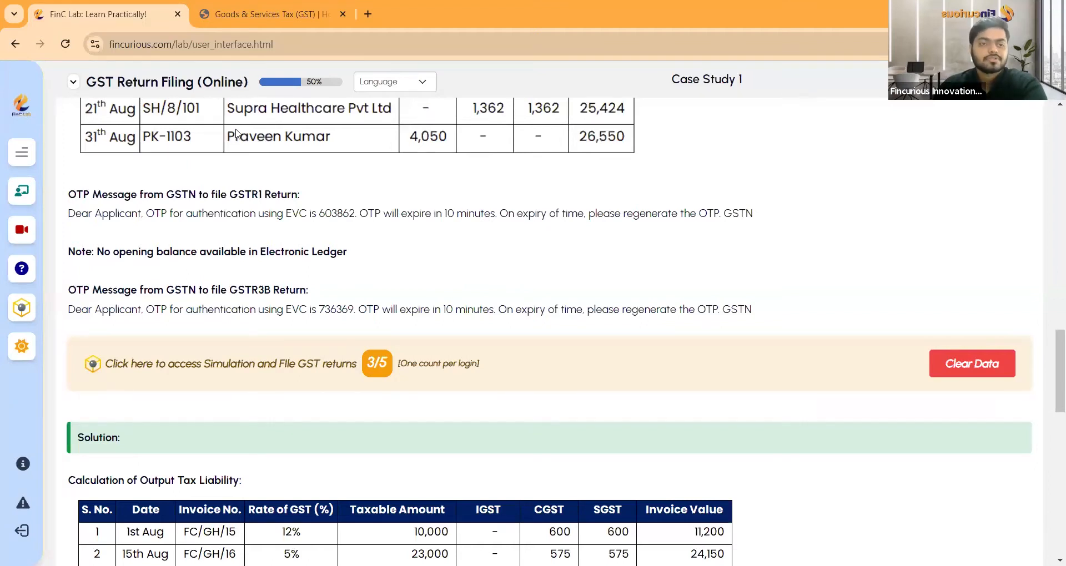
scroll(260, 203, up, 5)
scroll(260, 203, up, 4)
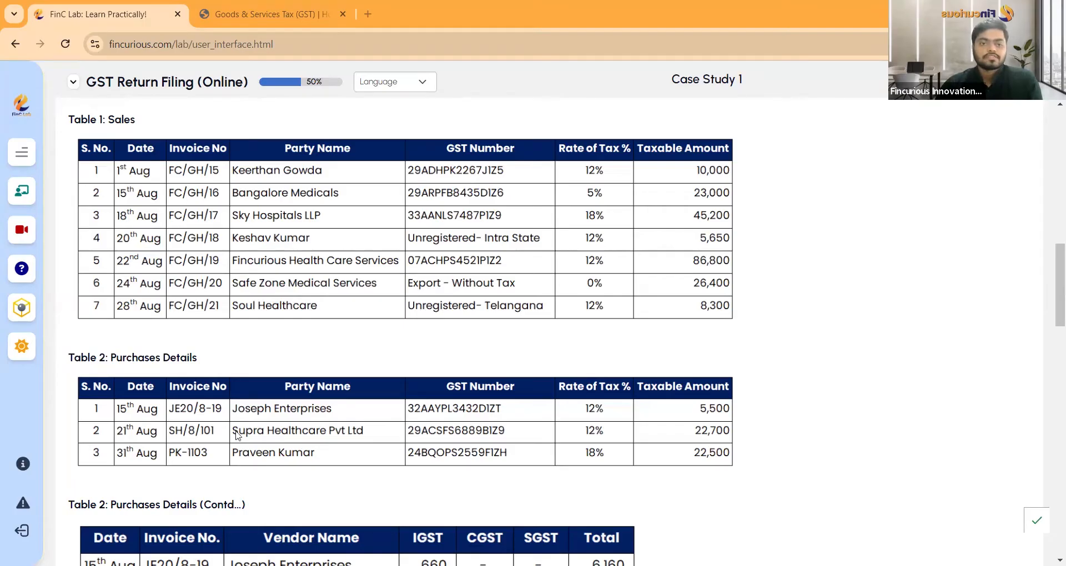
scroll(265, 407, down, 15)
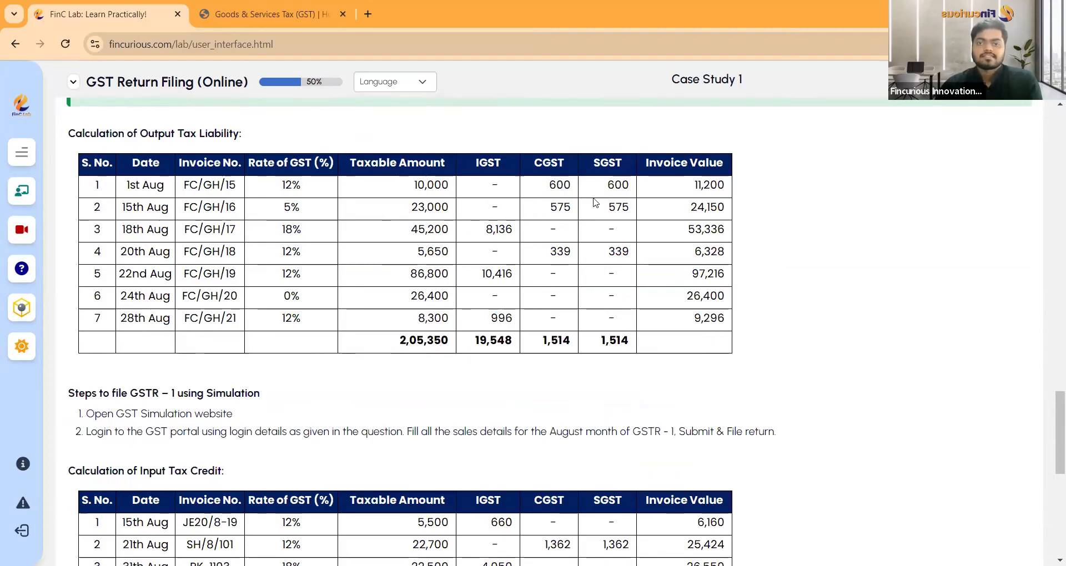
scroll(511, 356, down, 5)
scroll(389, 396, down, 1)
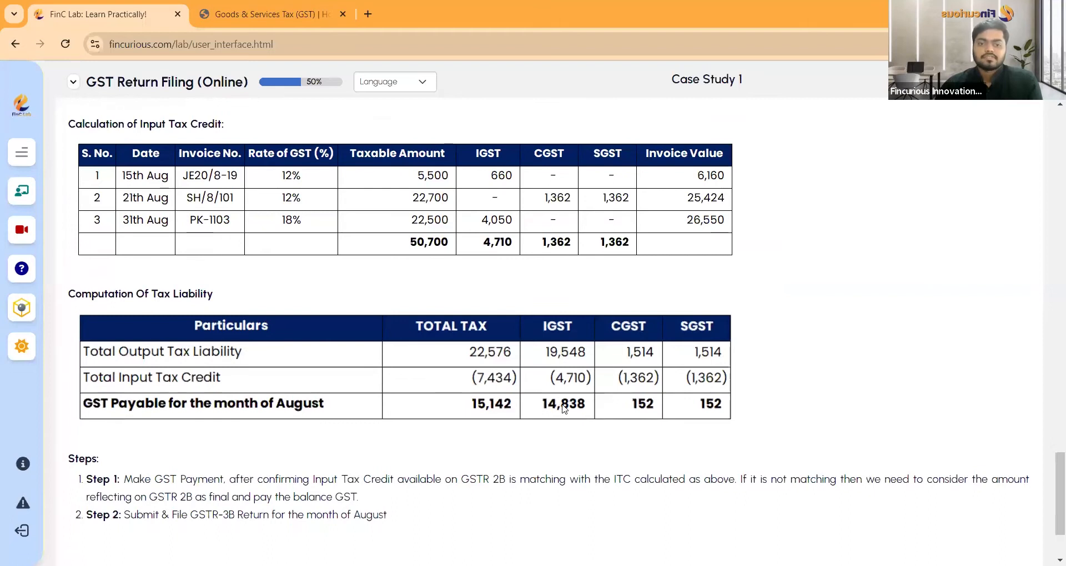
scroll(563, 408, up, 14)
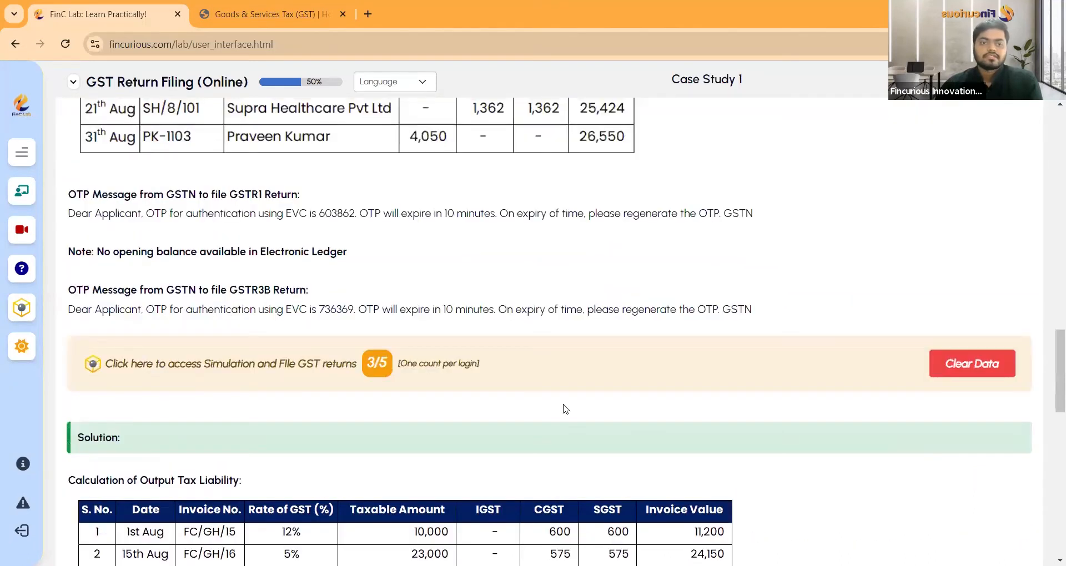
Step: Bring up the portal's login page and look up the login credentials in the case study
click(256, 14)
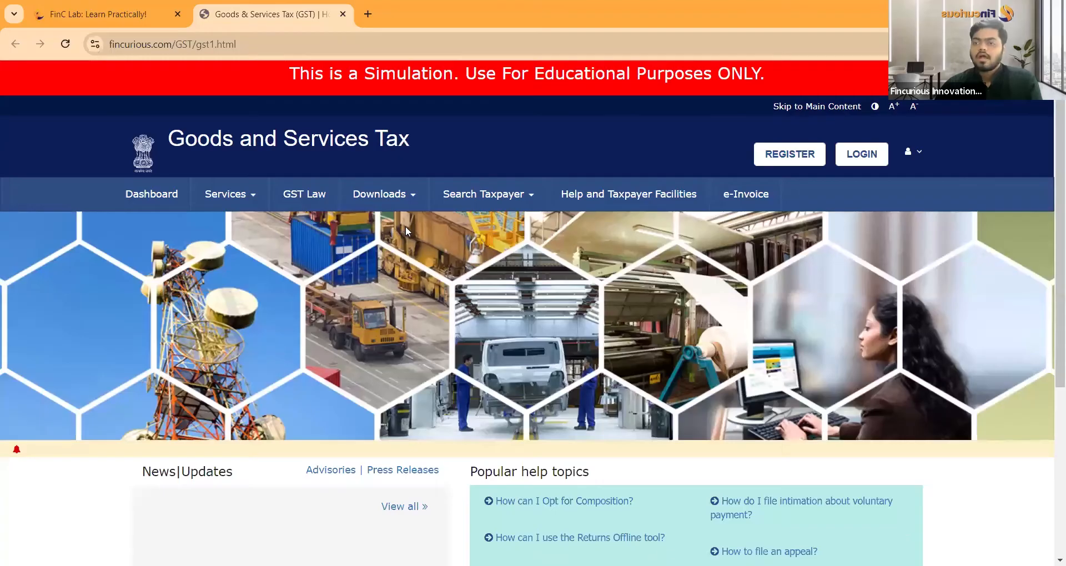
click(863, 162)
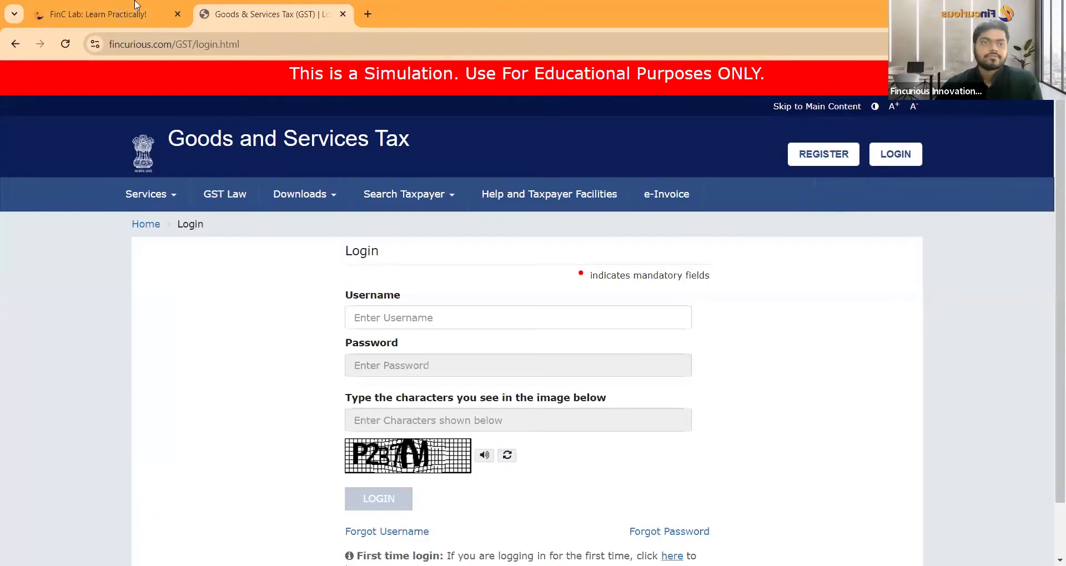
click(134, 9)
scroll(289, 354, up, 4)
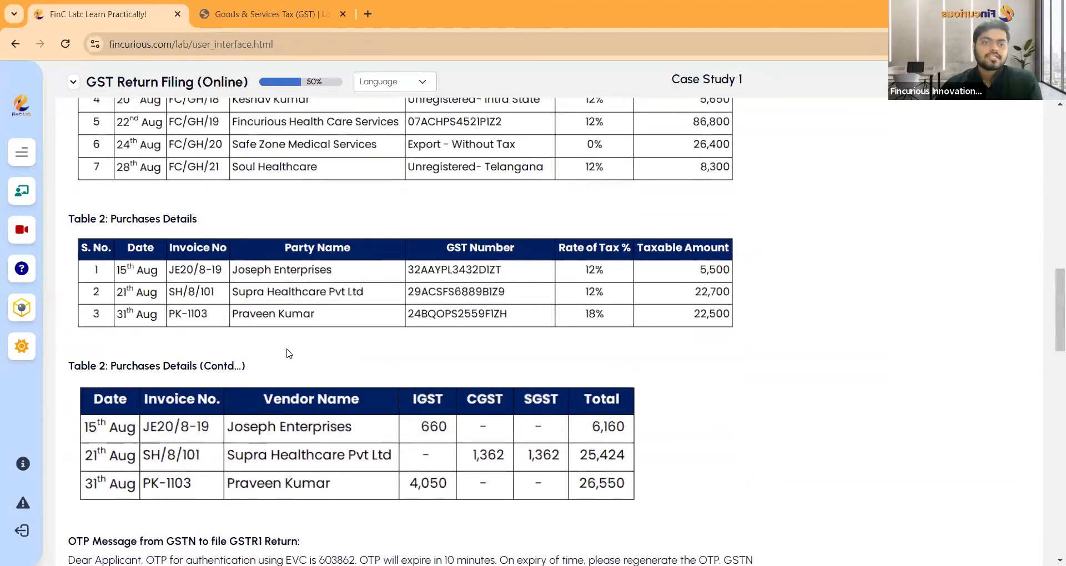
scroll(289, 354, up, 8)
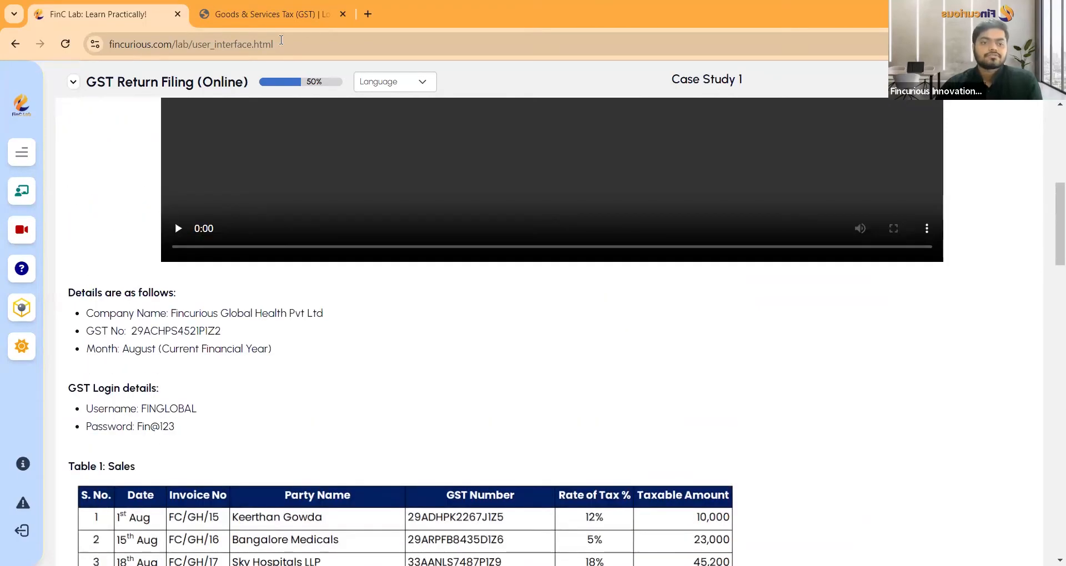
click(266, 14)
Step: Enter the case study's username and password and the displayed captcha characters
click(382, 317)
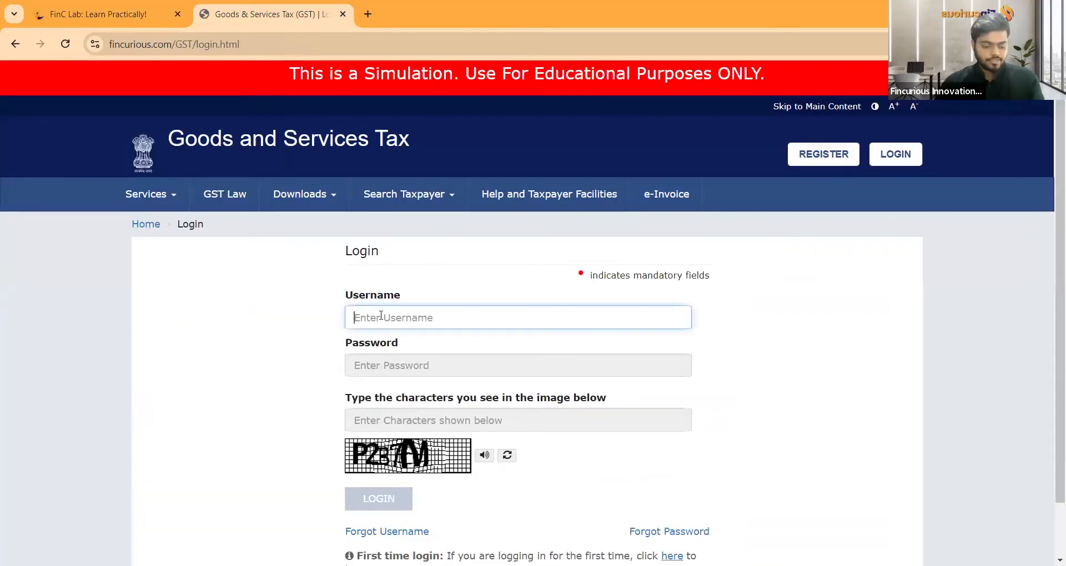
text(FIN)
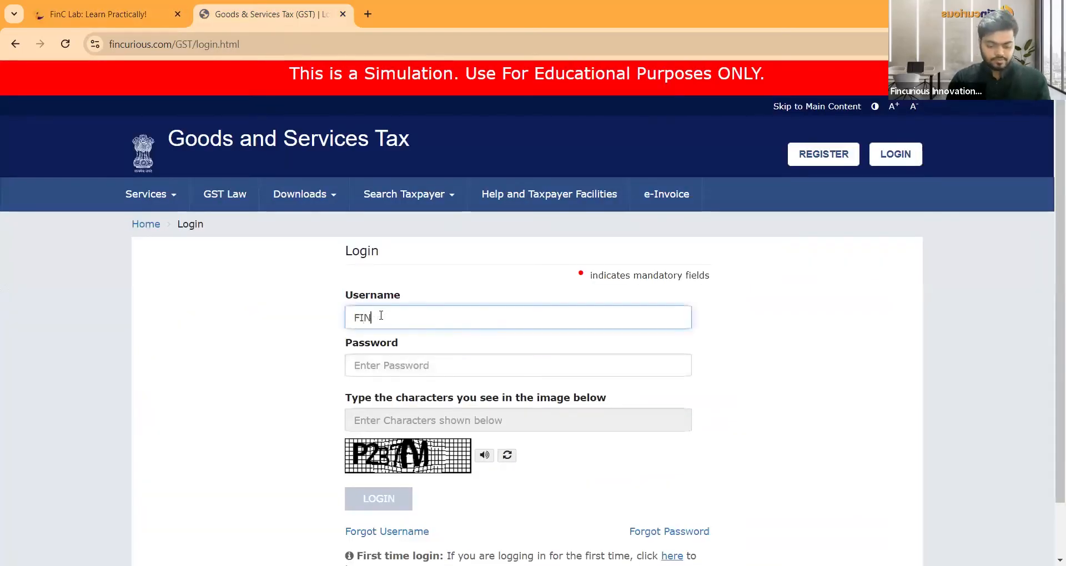
text(GLOOBAL)
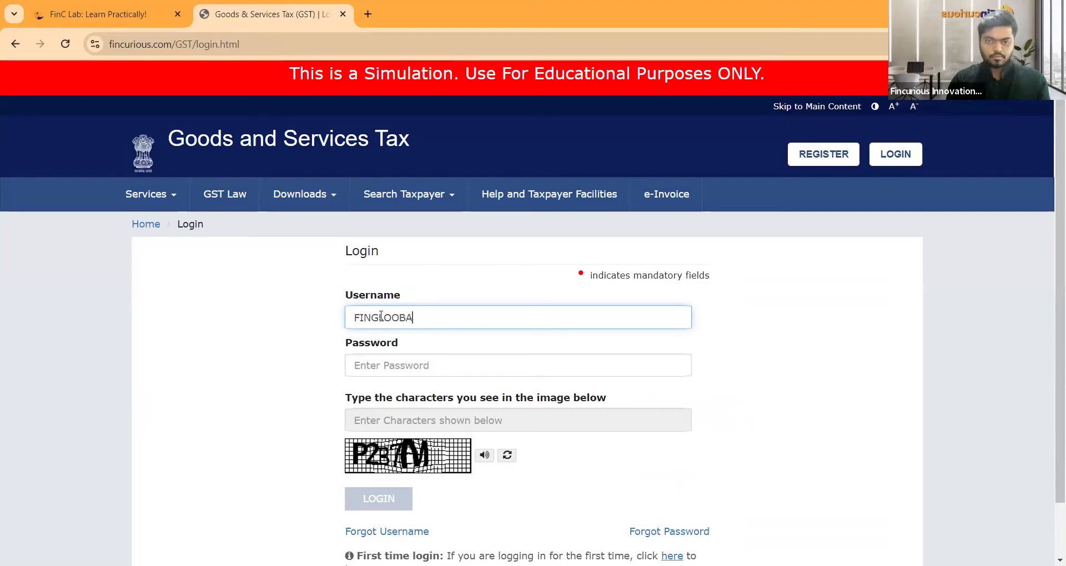
key(BackSpace)
key(BackSpace)
key(BackSpace)
key(BackSpace)
text(BAL)
key(Tab)
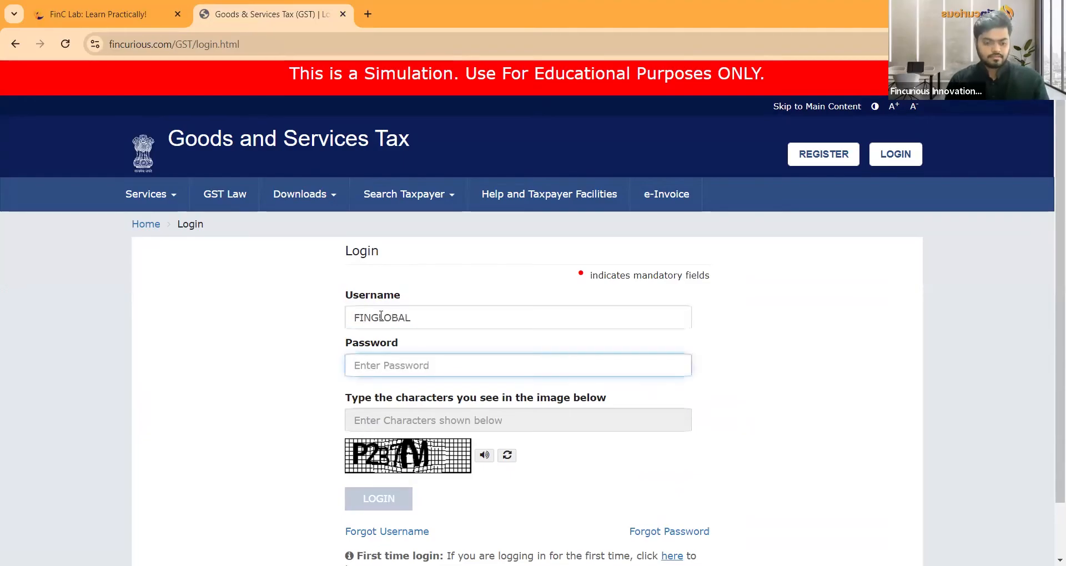
text(******)
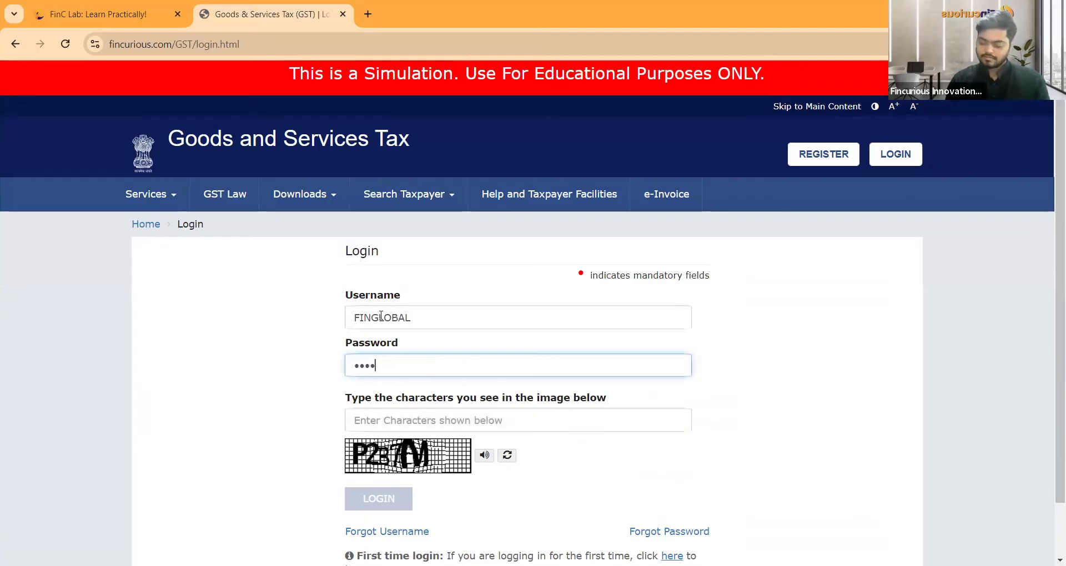
text(*)
key(Tab)
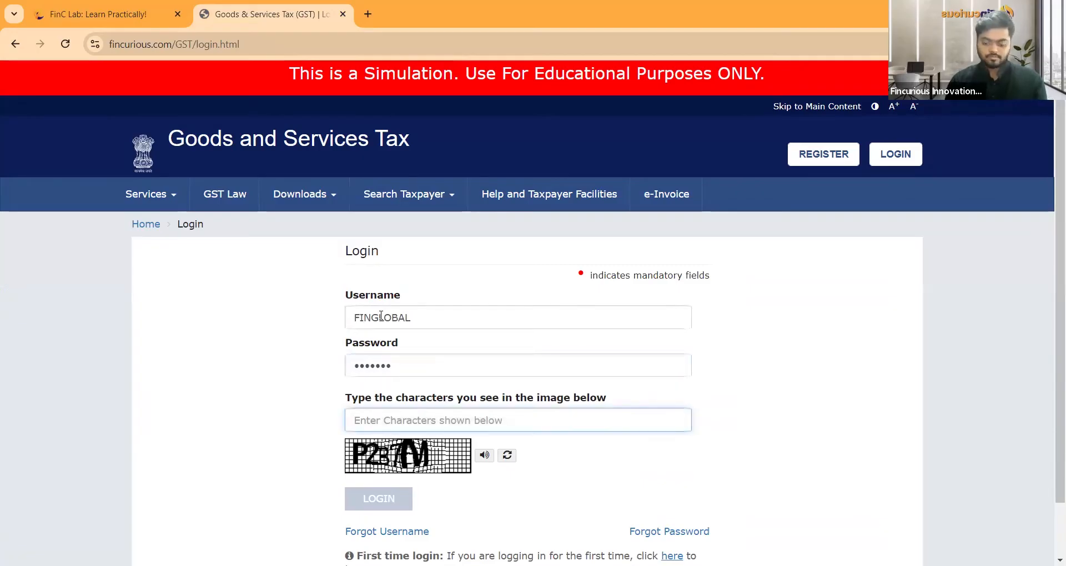
text(P237M)
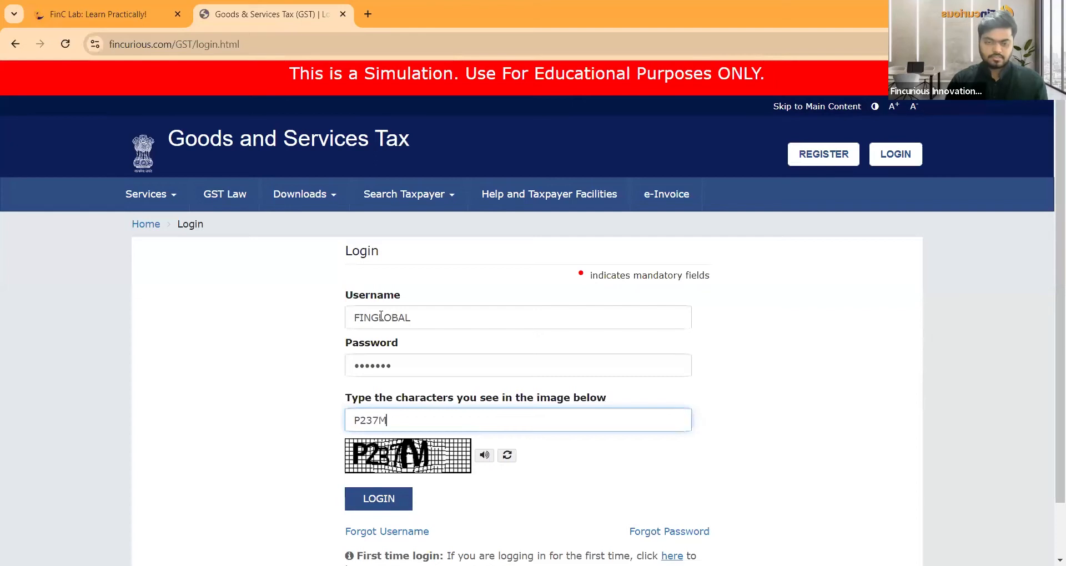
scroll(452, 252, down, 1)
Step: Log in to the portal and dismiss the browser's password breach warning
click(387, 439)
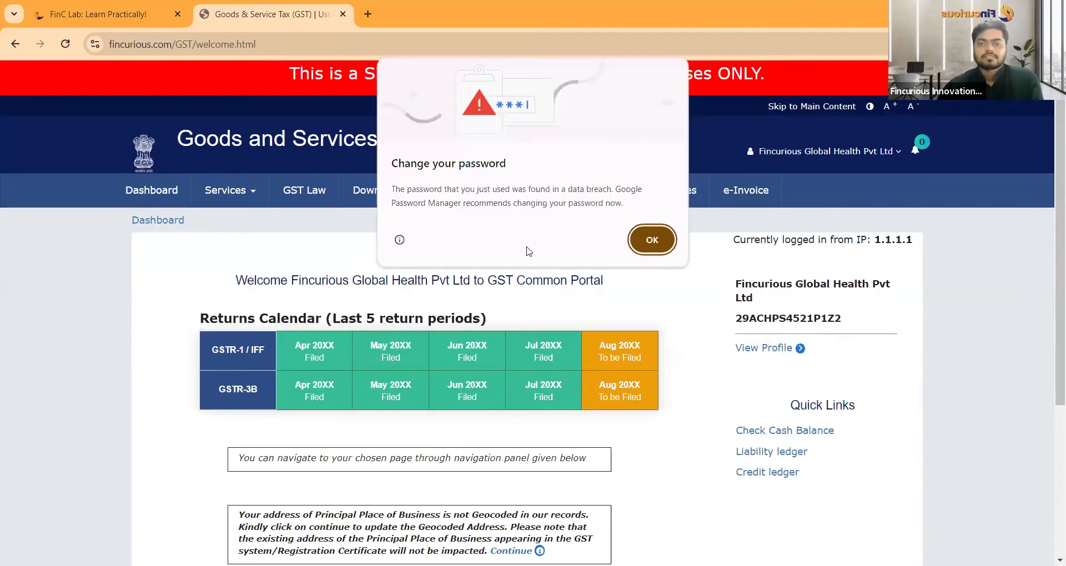
click(648, 242)
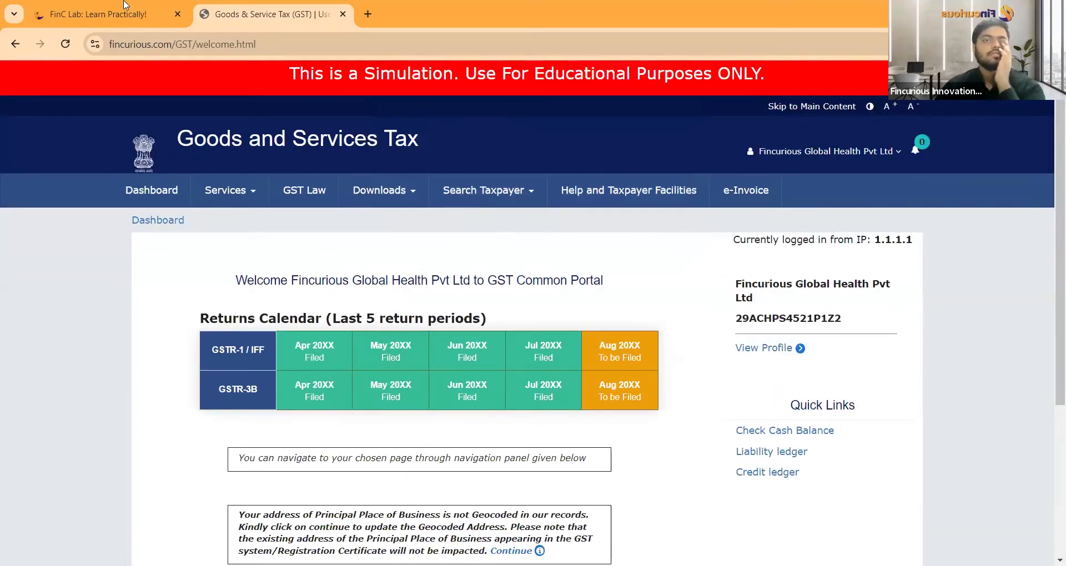
click(77, 14)
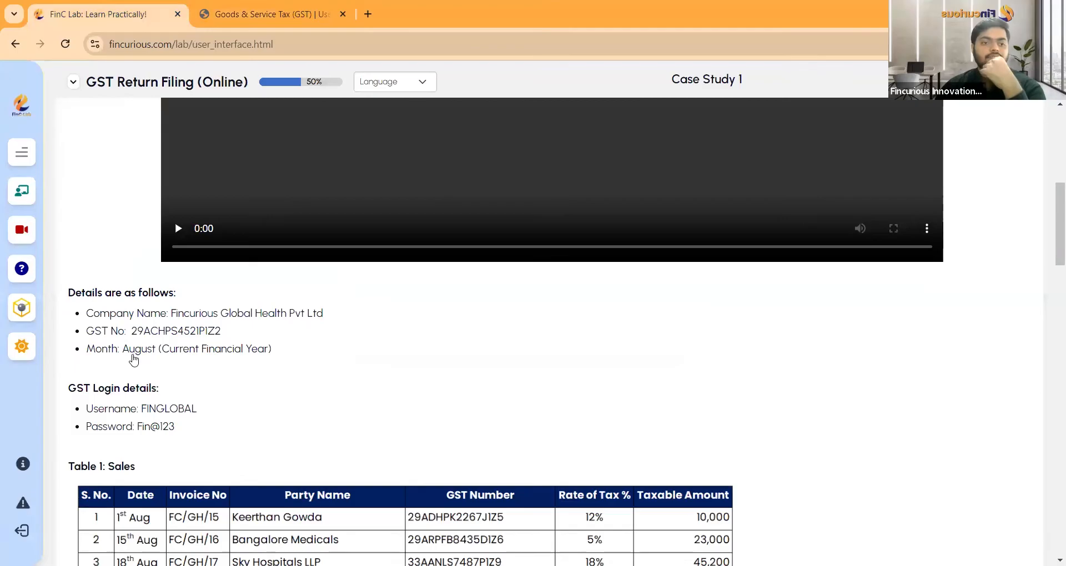
click(233, 7)
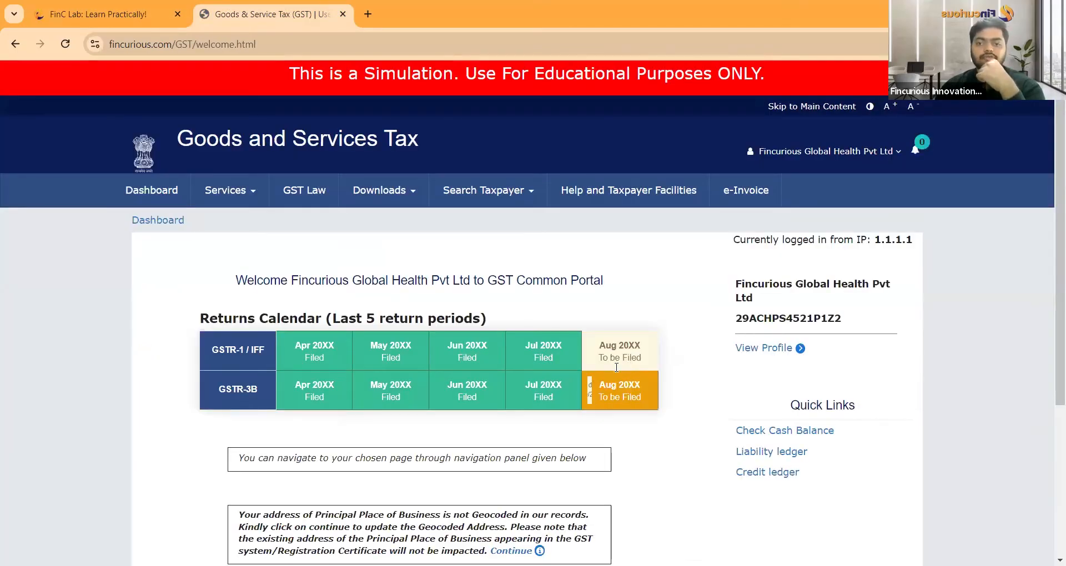
scroll(687, 370, down, 4)
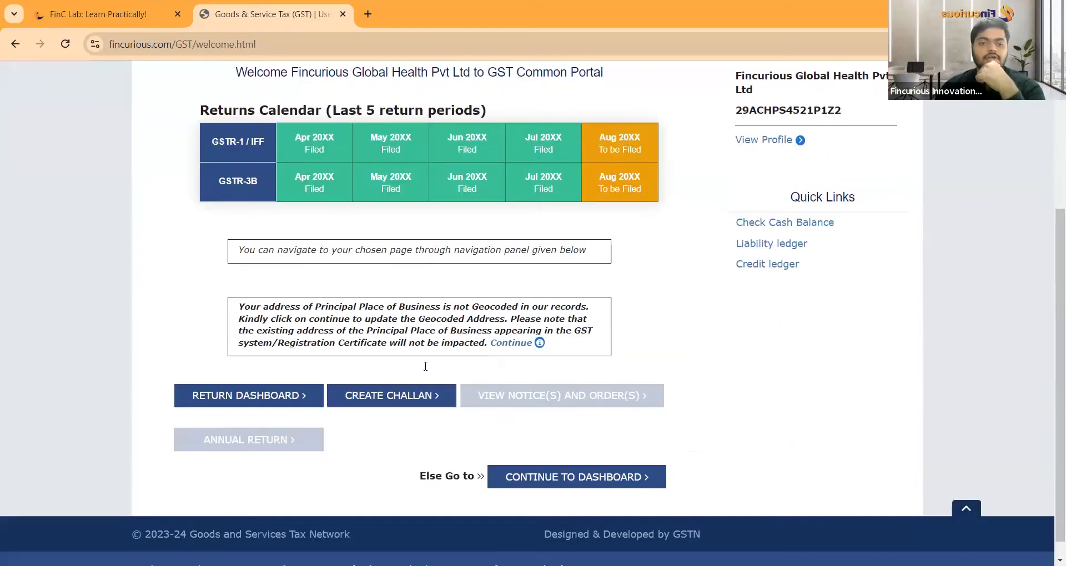
Step: Search the returns dashboard for 20XX-XX, Quarter 2 (Jul - Sep), period August
click(266, 394)
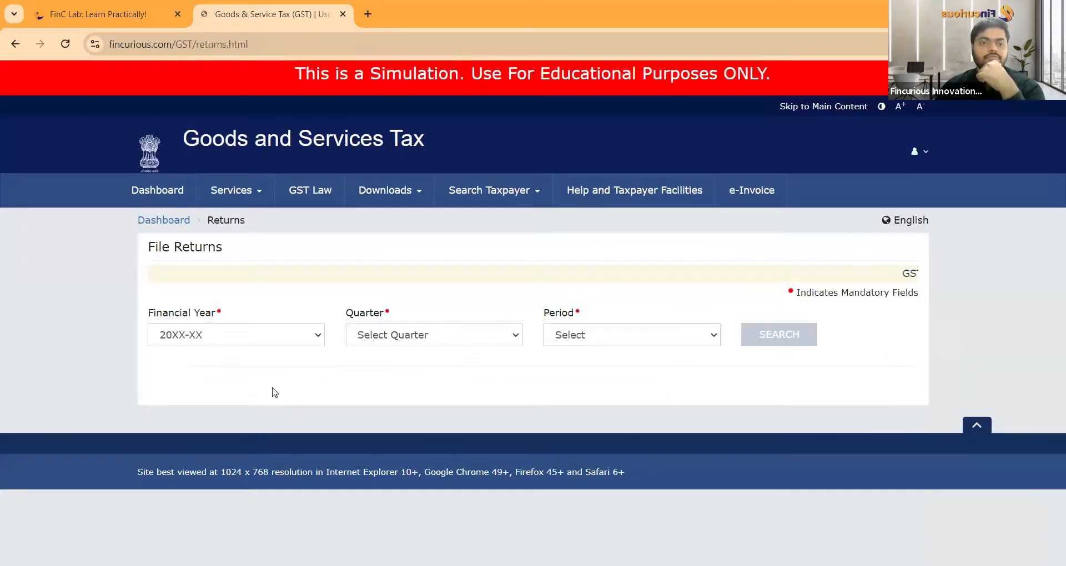
click(400, 337)
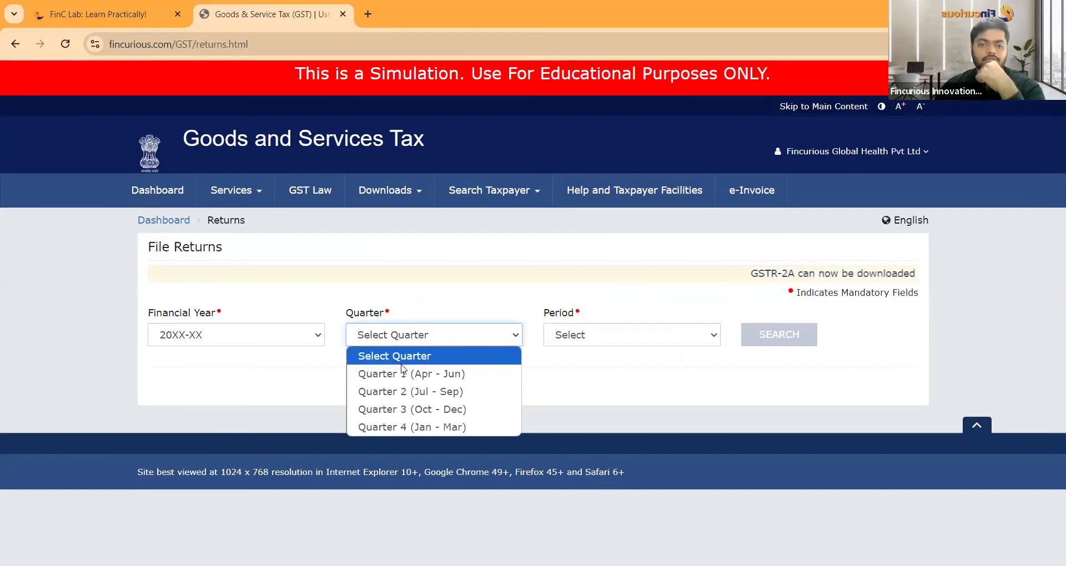
click(407, 393)
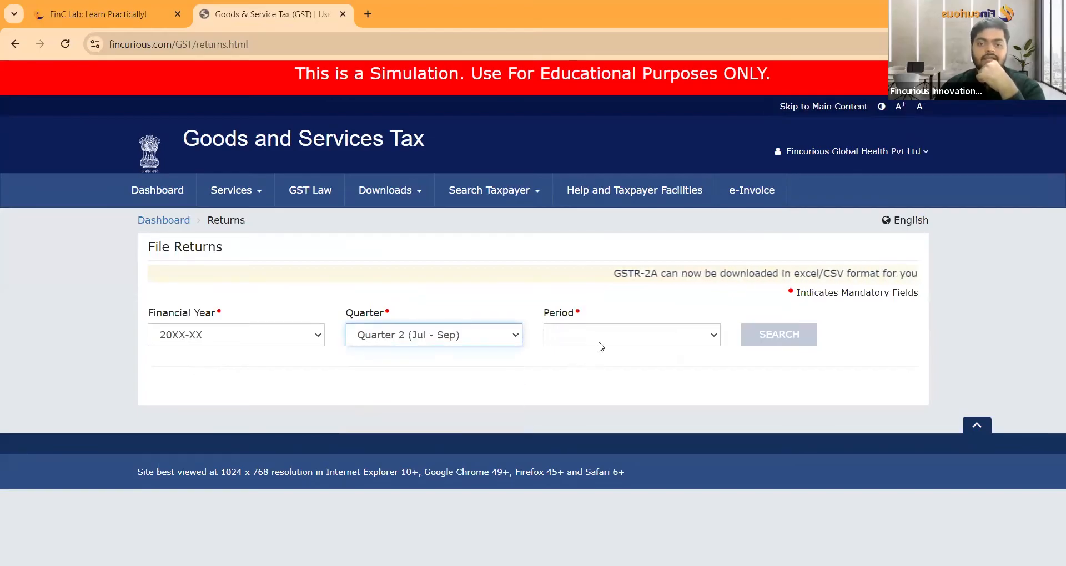
click(596, 340)
click(777, 337)
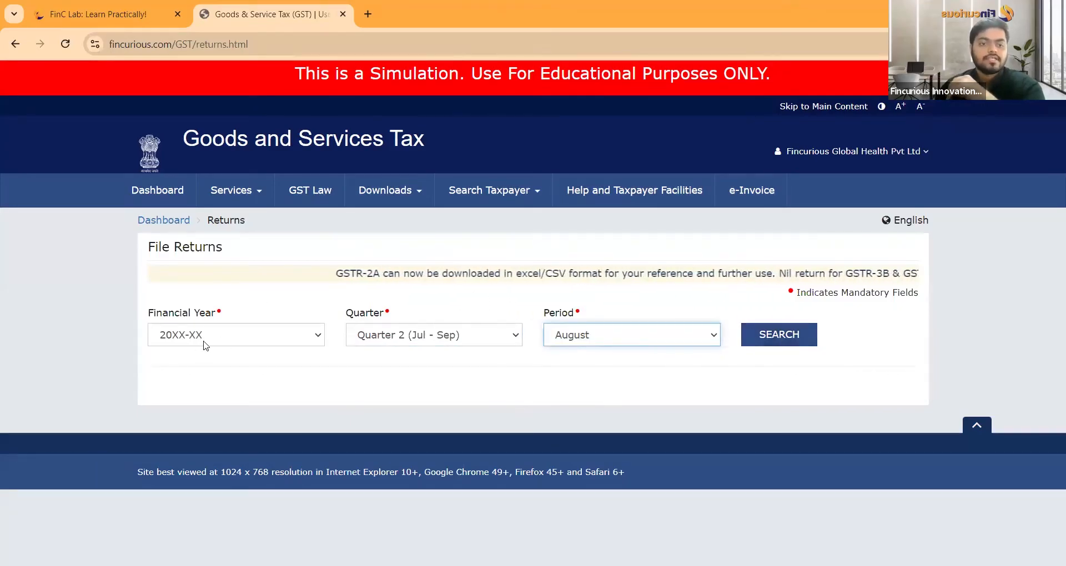
click(180, 340)
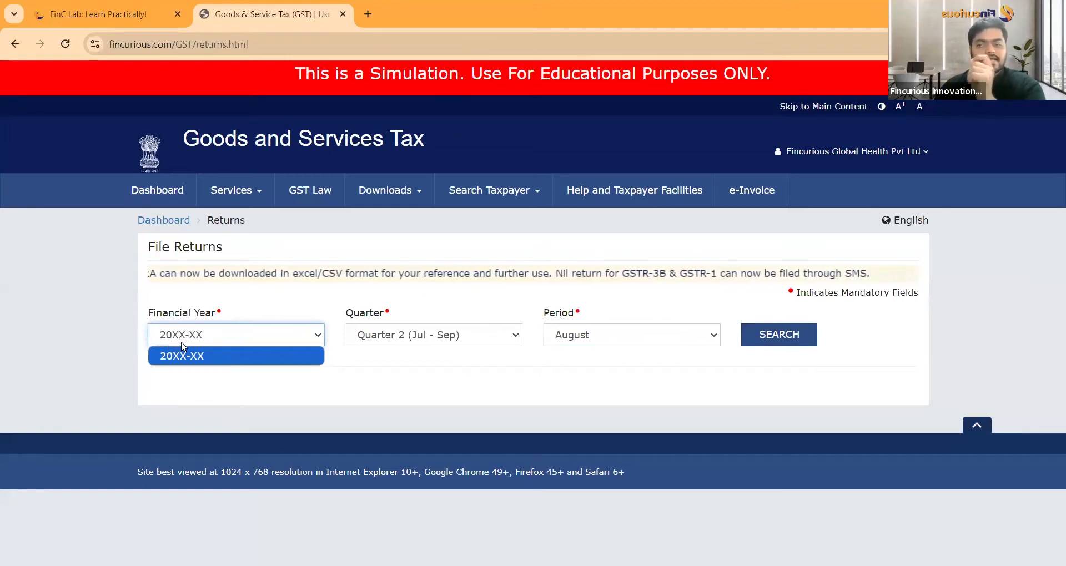
click(400, 338)
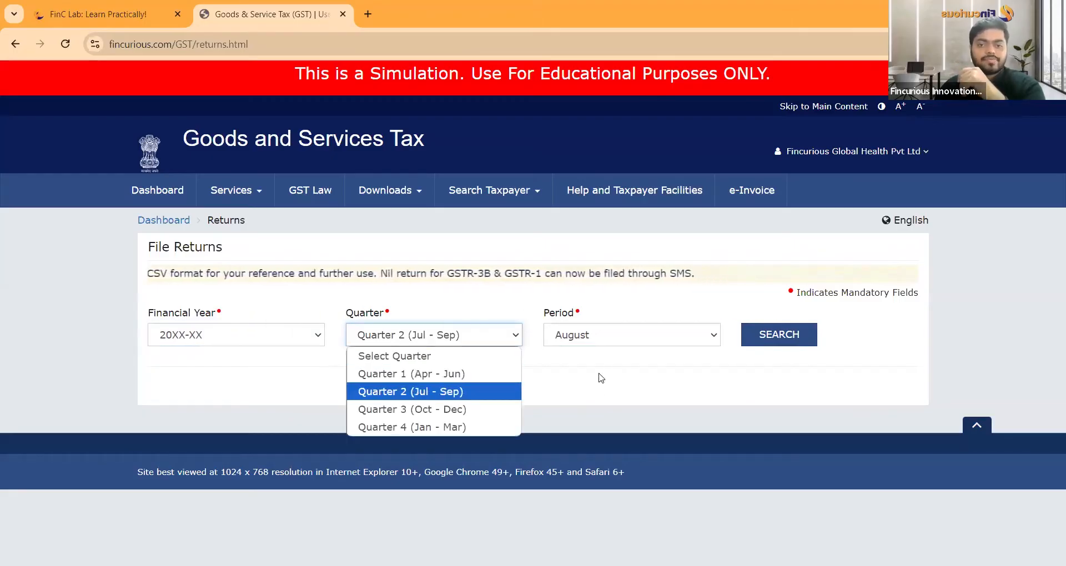
click(612, 335)
click(778, 336)
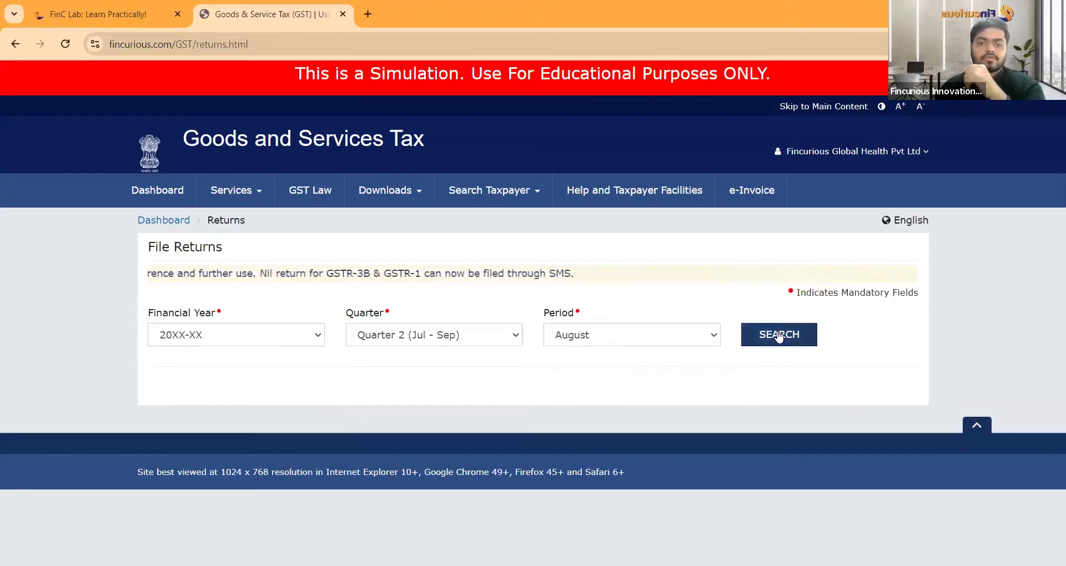
scroll(516, 339, down, 3)
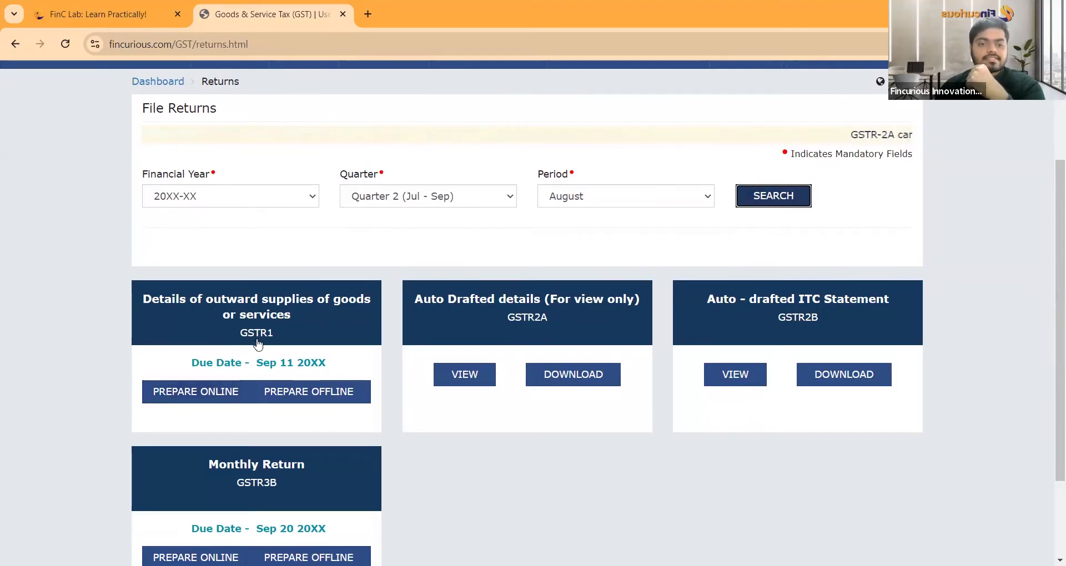
Step: Prepare GSTR-1 online and compare it against the case study's Table 1 sales
click(194, 396)
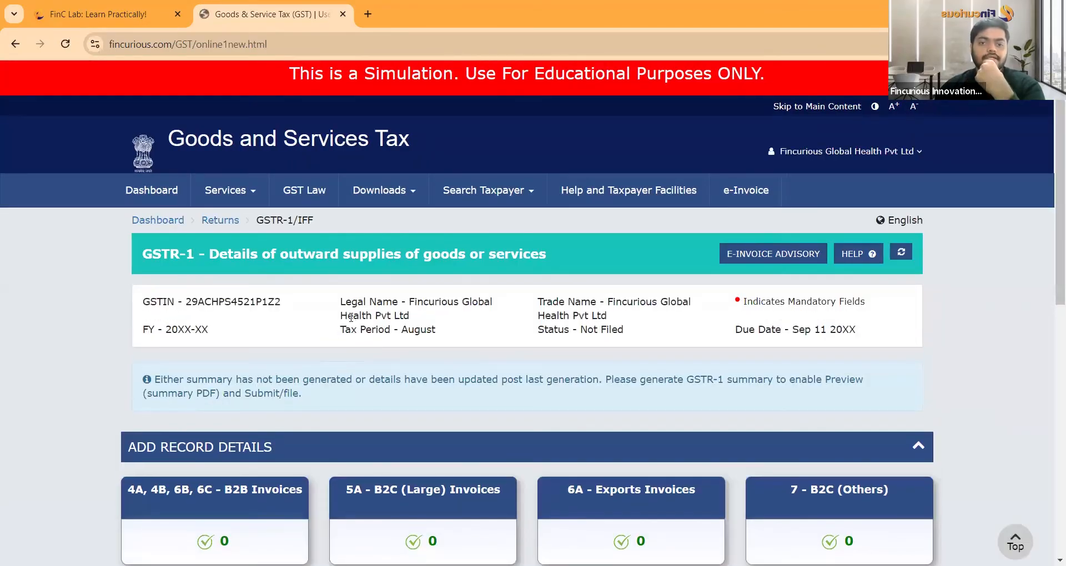
scroll(352, 317, down, 3)
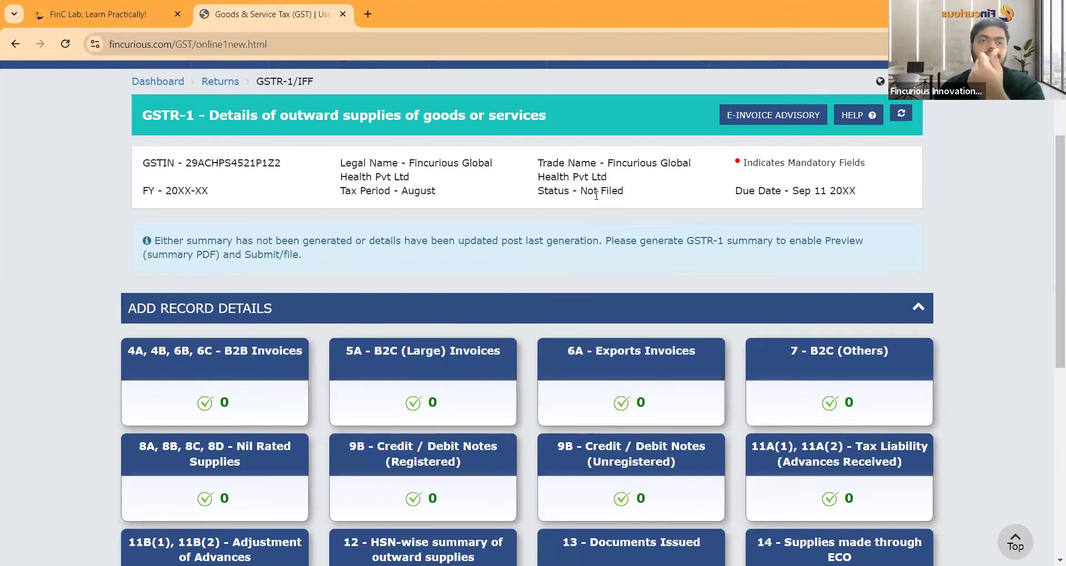
key(ctrl+shift+Tab)
scroll(621, 238, down, 6)
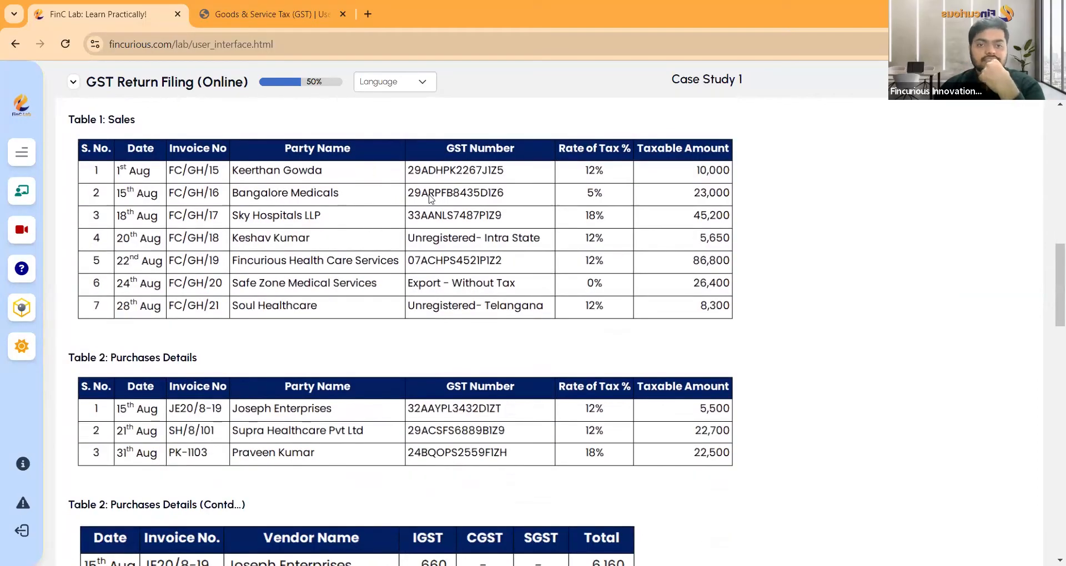
click(271, 15)
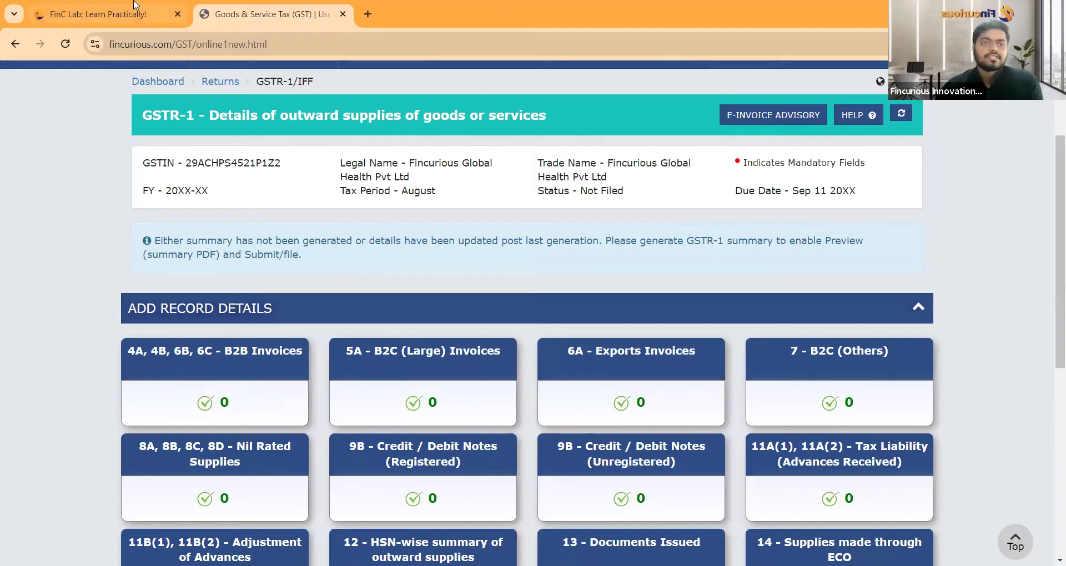
click(97, 14)
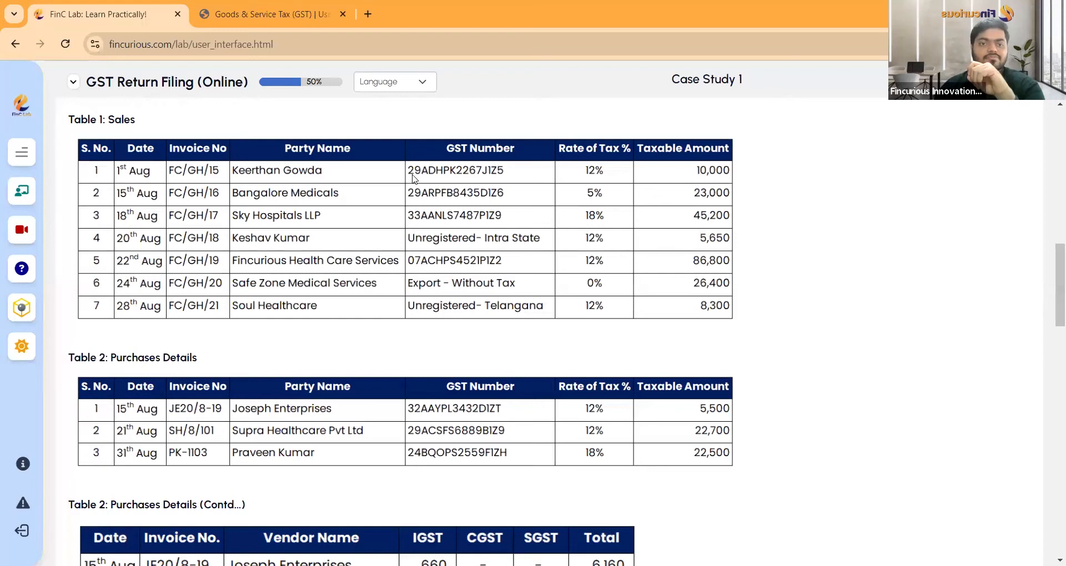
click(264, 13)
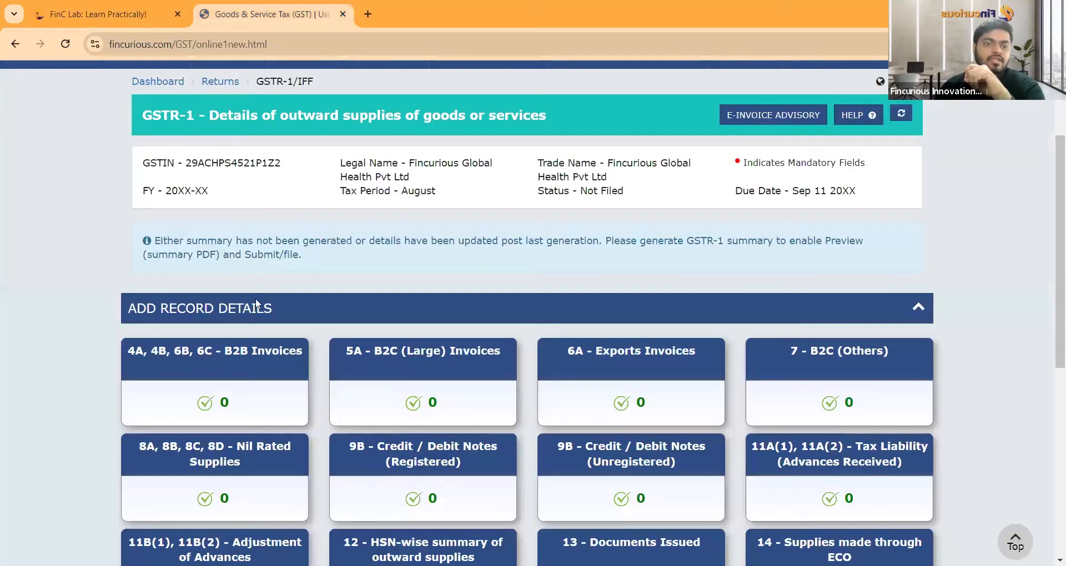
Step: Start a new B2B invoice and paste the first sale's recipient GSTIN
click(242, 397)
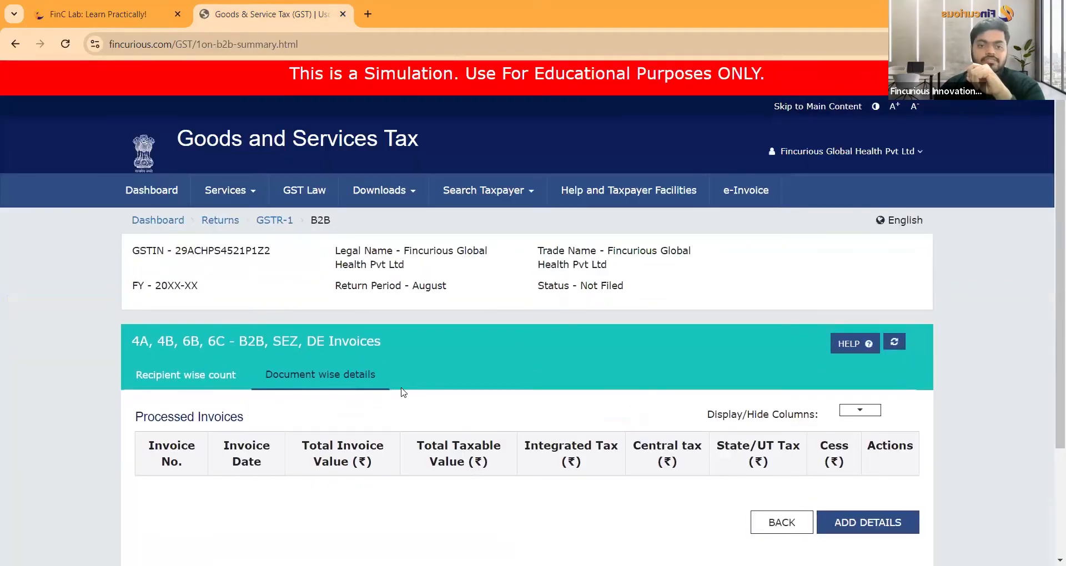
scroll(577, 400, down, 3)
click(883, 392)
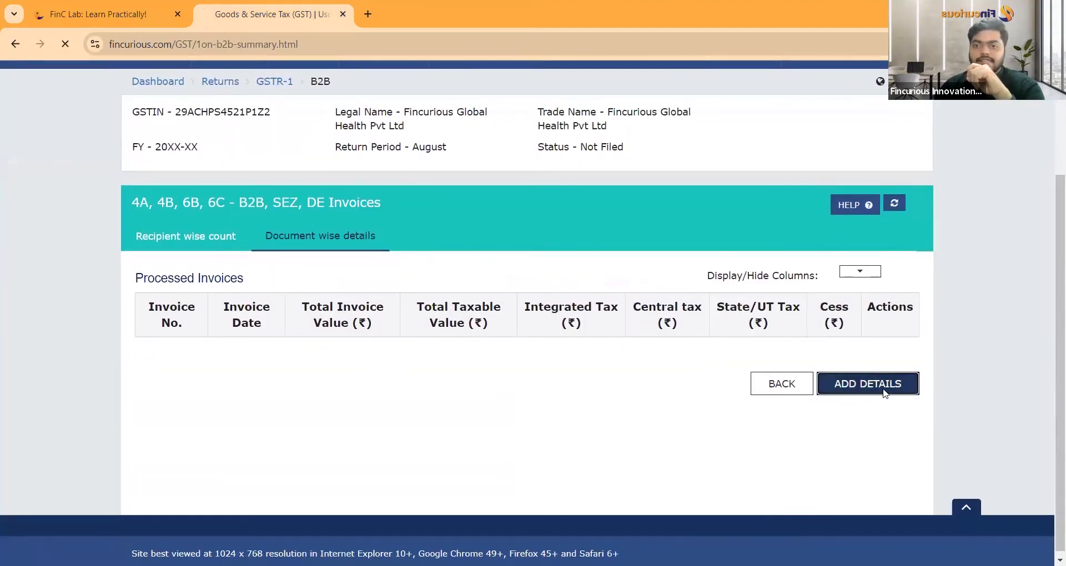
scroll(500, 320, down, 3)
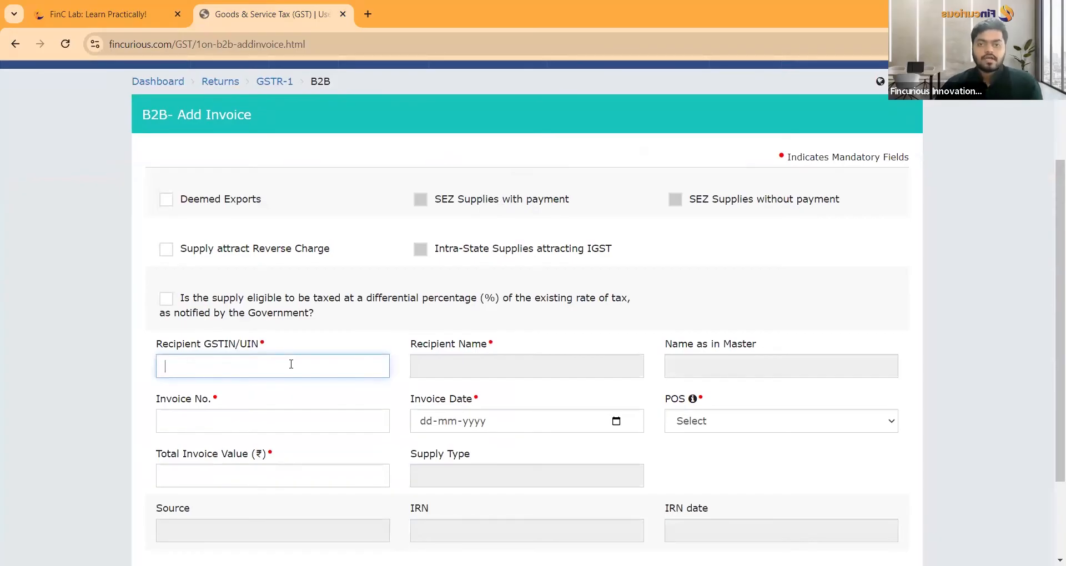
key(alt+Tab)
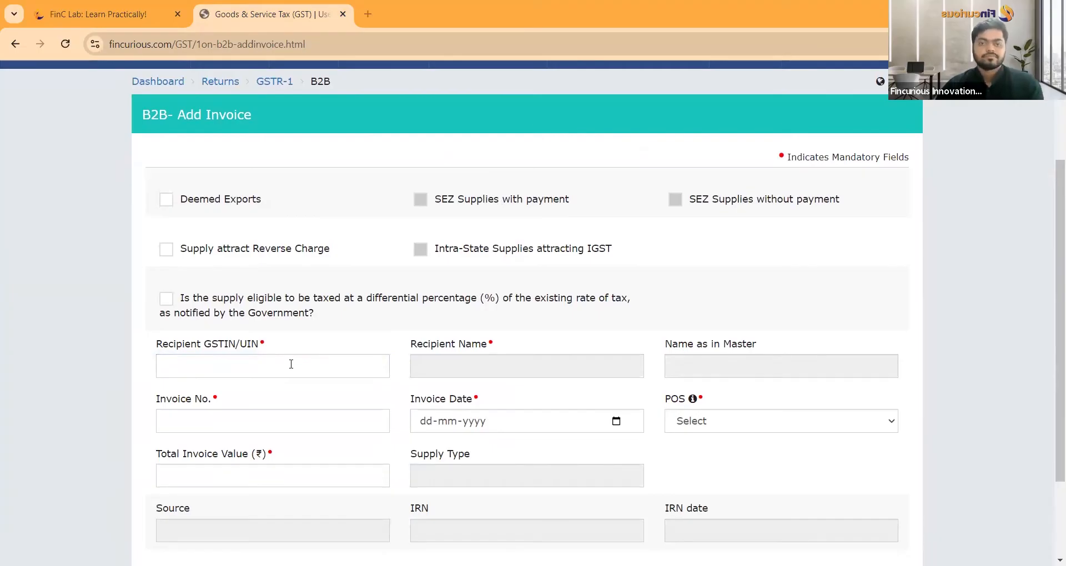
click(232, 367)
text(29ADHPK2267J1Z5)
key(Tab)
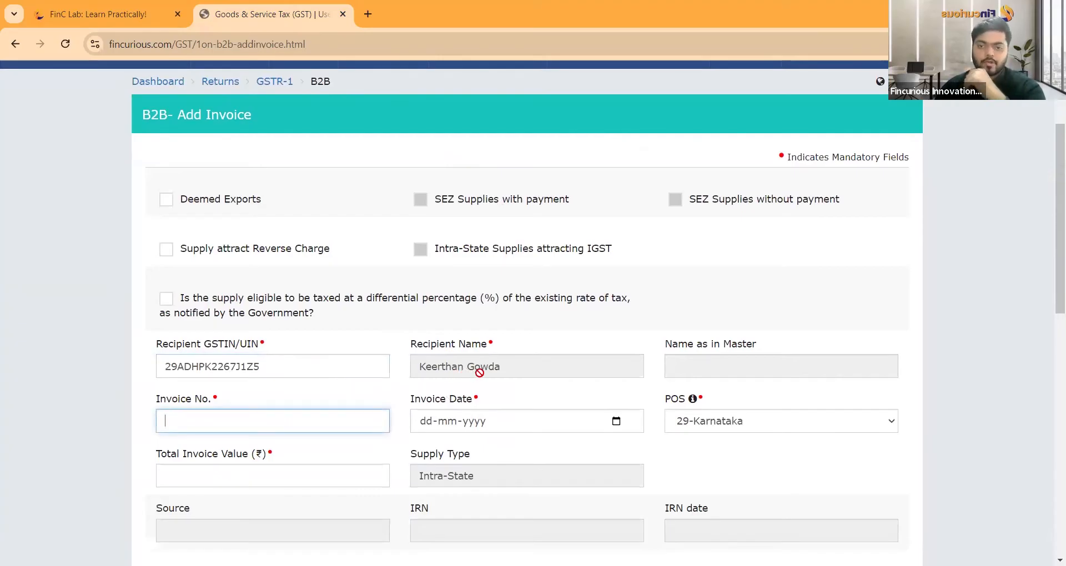
scroll(277, 283, down, 2)
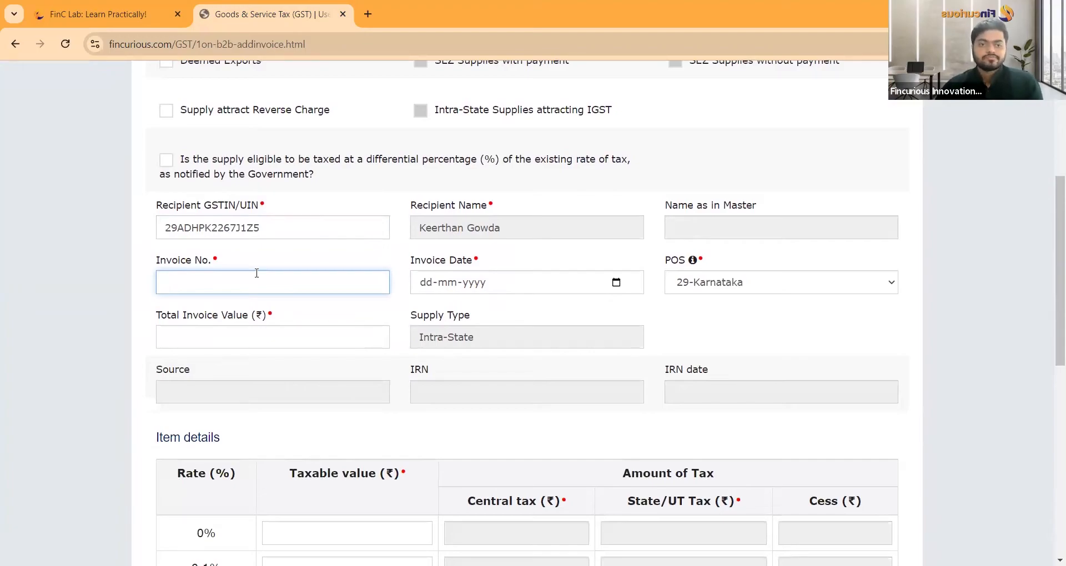
Step: Enter invoice number FC/GH/15 dated 01-08-2024 and look up the invoice amount in the case study
key(alt+Tab)
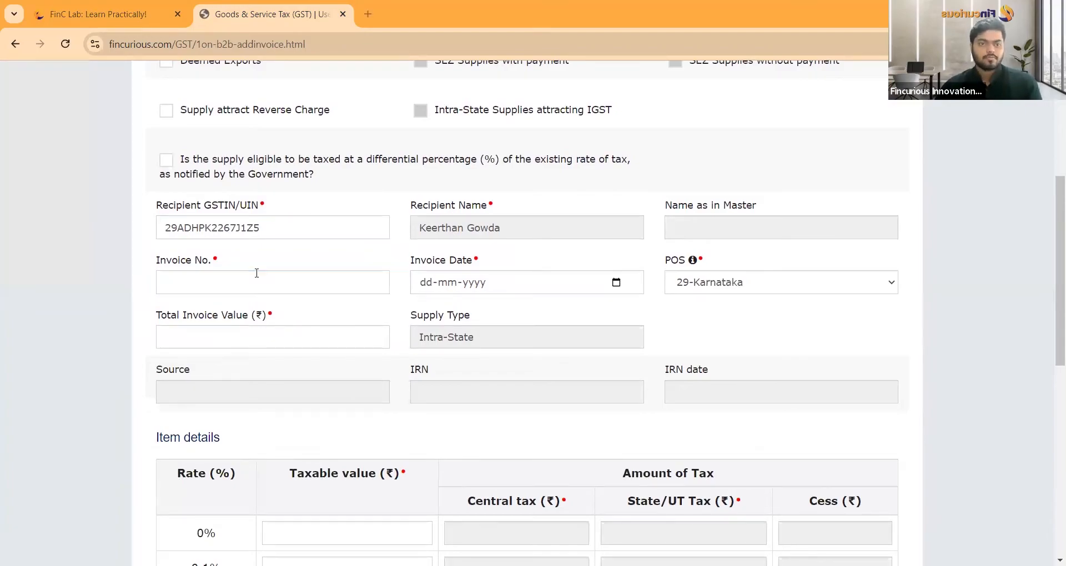
key(alt+Tab)
text(FC/GH/15)
key(Tab)
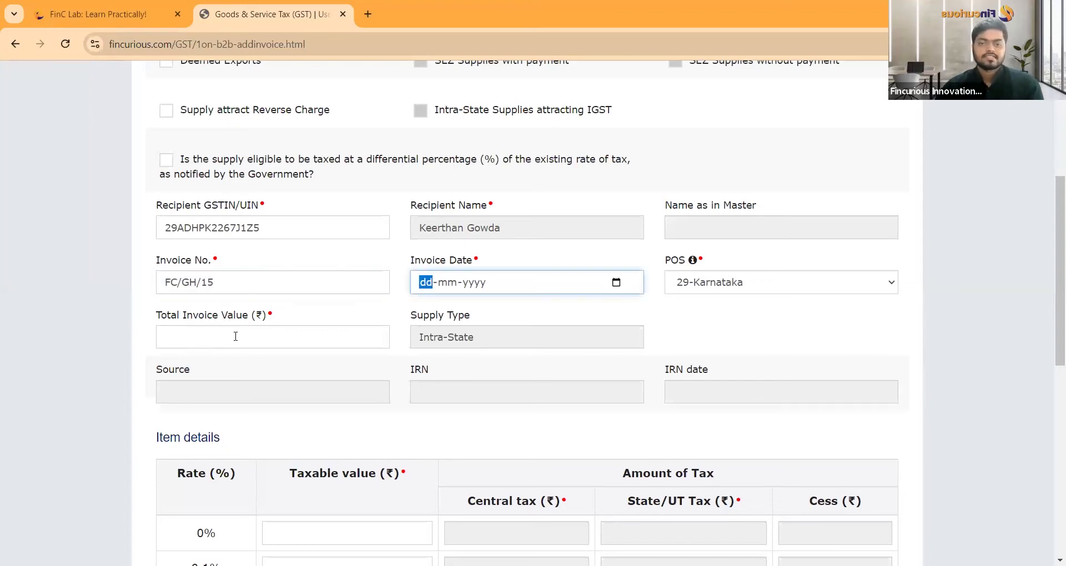
text(01-)
text(08-2024)
key(Tab)
click(383, 326)
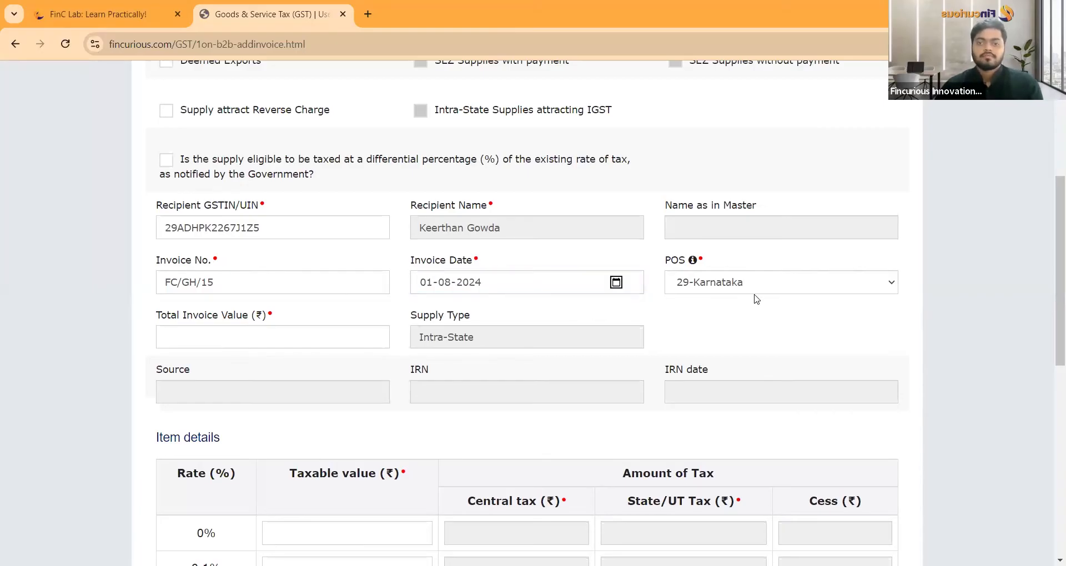
click(290, 337)
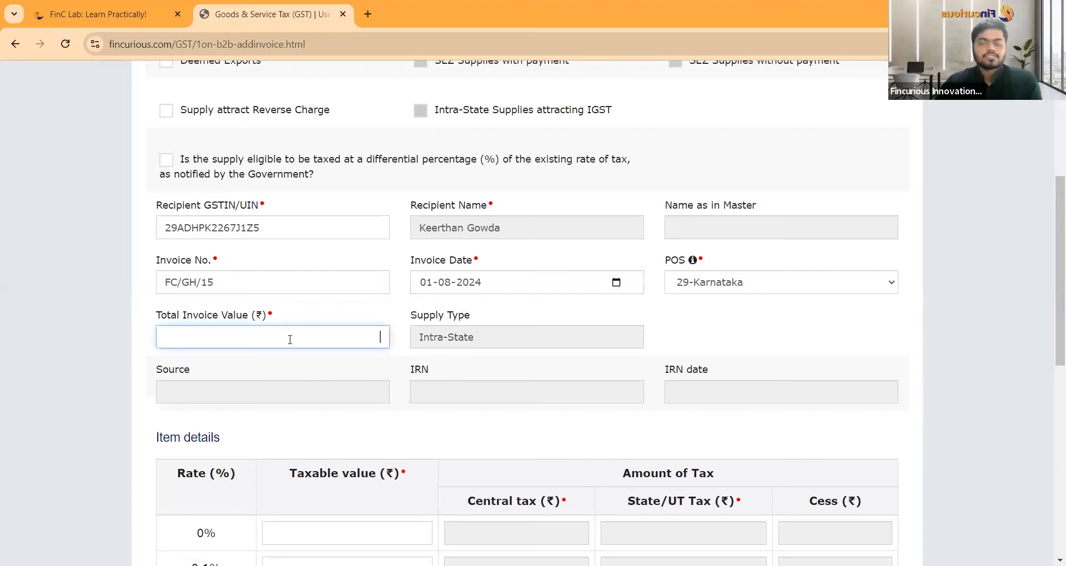
key(ctrl+Tab)
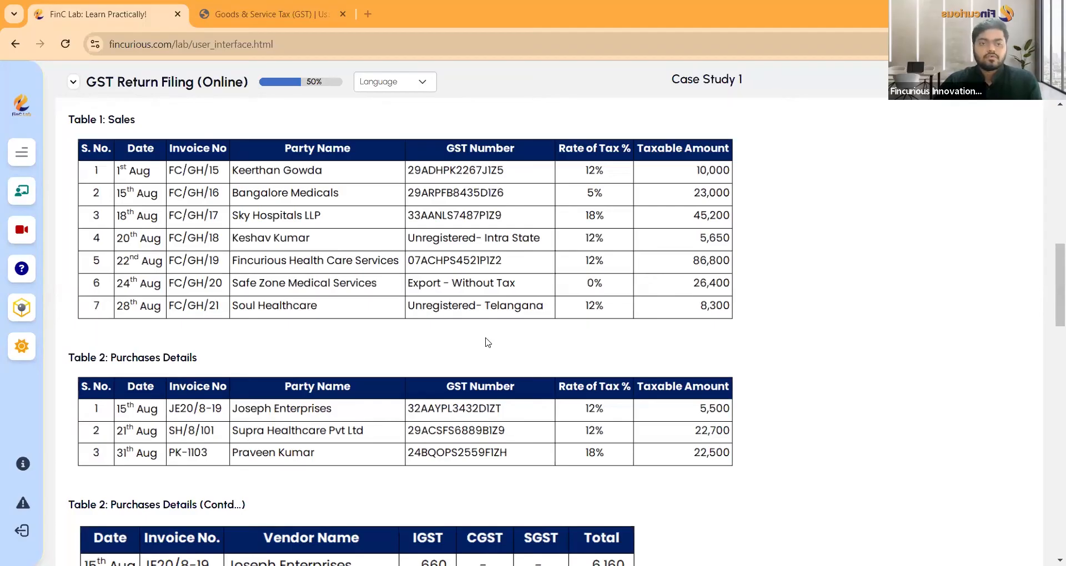
Step: Enter total invoice value 11200 and 10000 taxable at the 12% rate
click(264, 8)
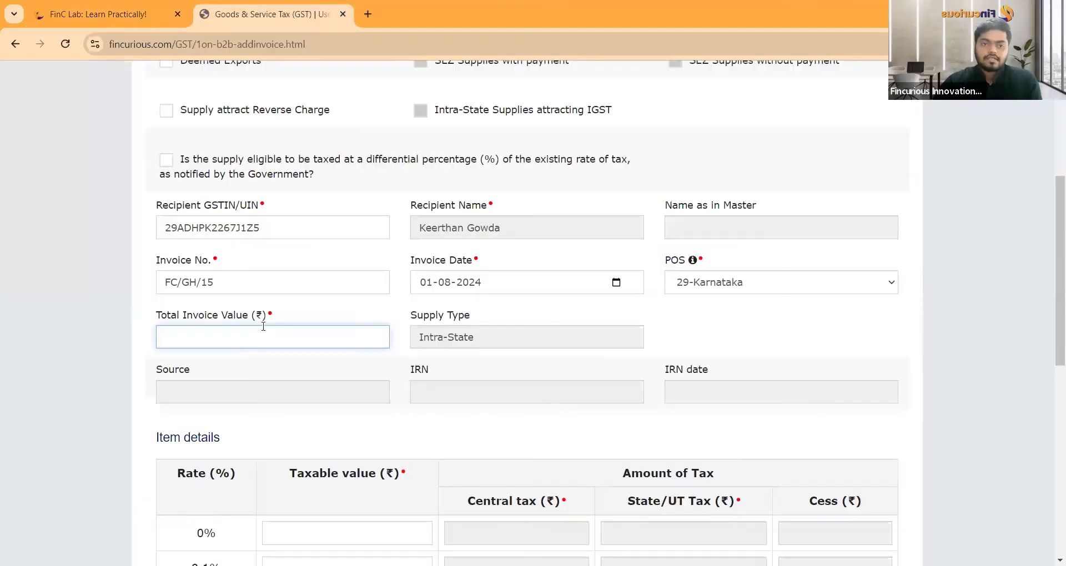
text(11200)
key(Tab)
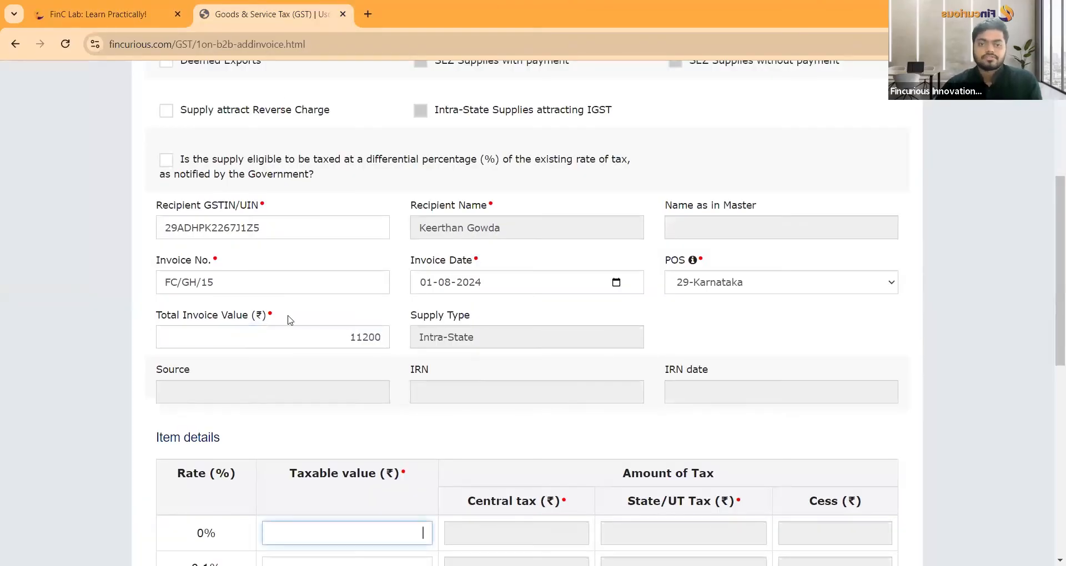
scroll(288, 320, down, 5)
scroll(340, 298, down, 4)
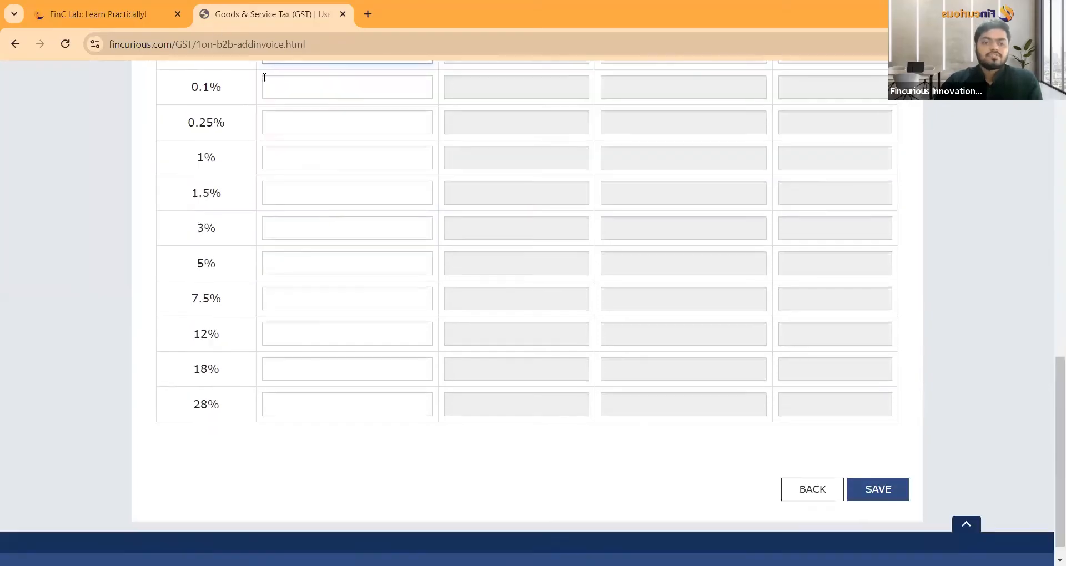
key(ctrl+Page_Up)
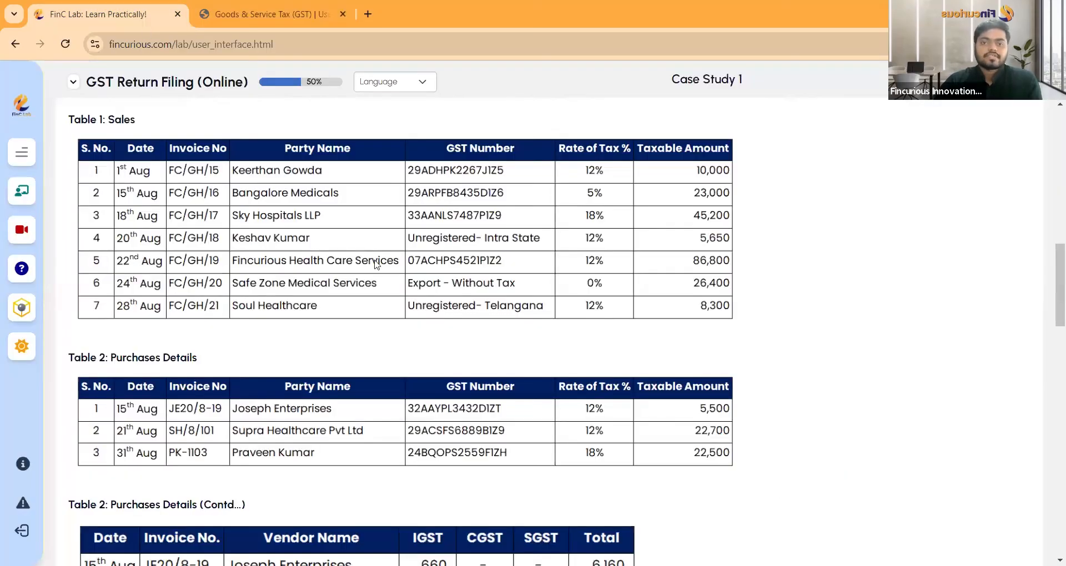
click(299, 10)
click(309, 332)
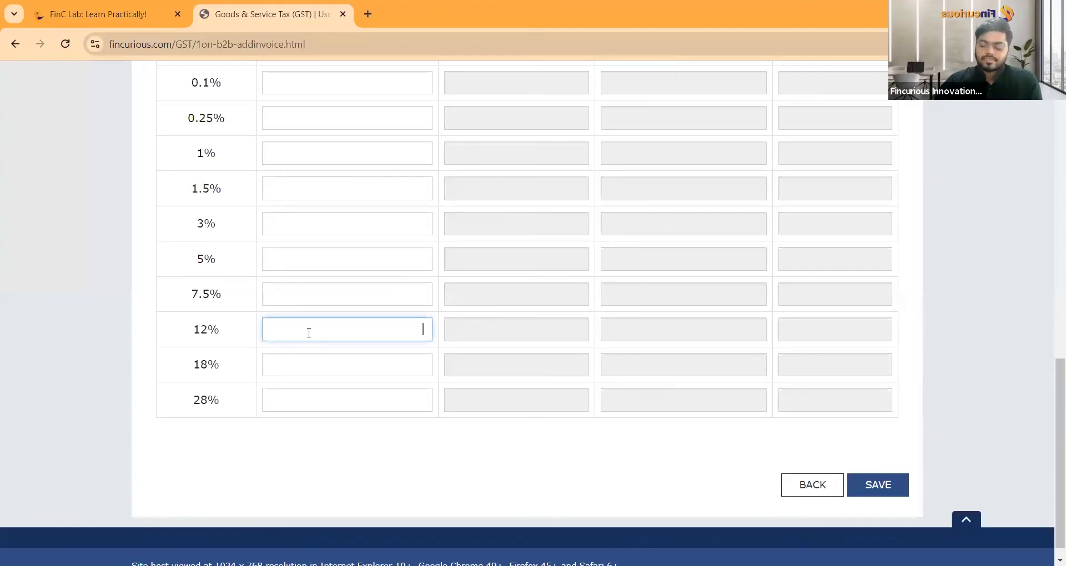
text(10000)
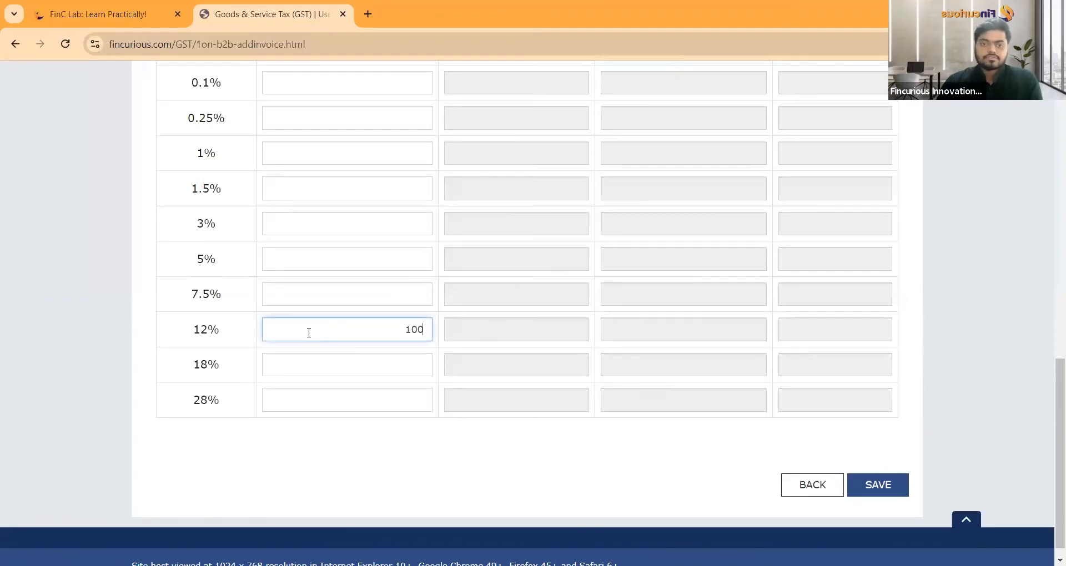
key(Tab)
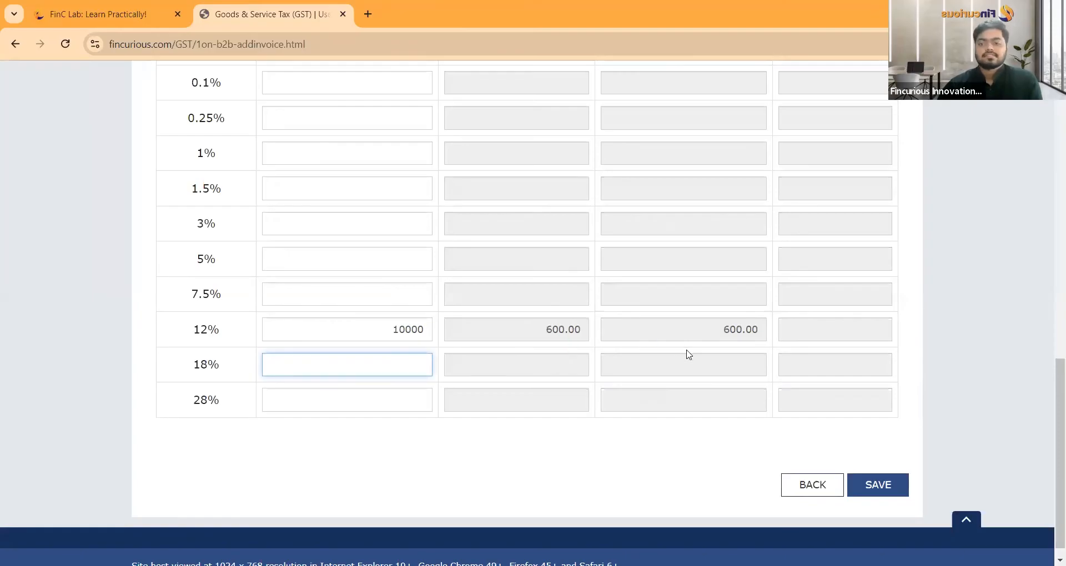
scroll(666, 333, up, 3)
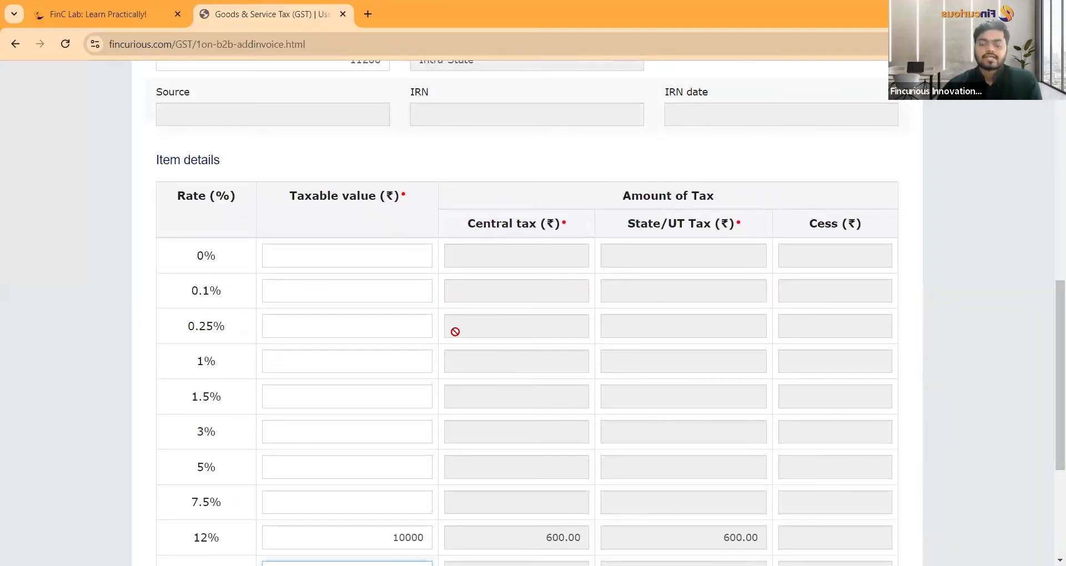
scroll(456, 333, down, 4)
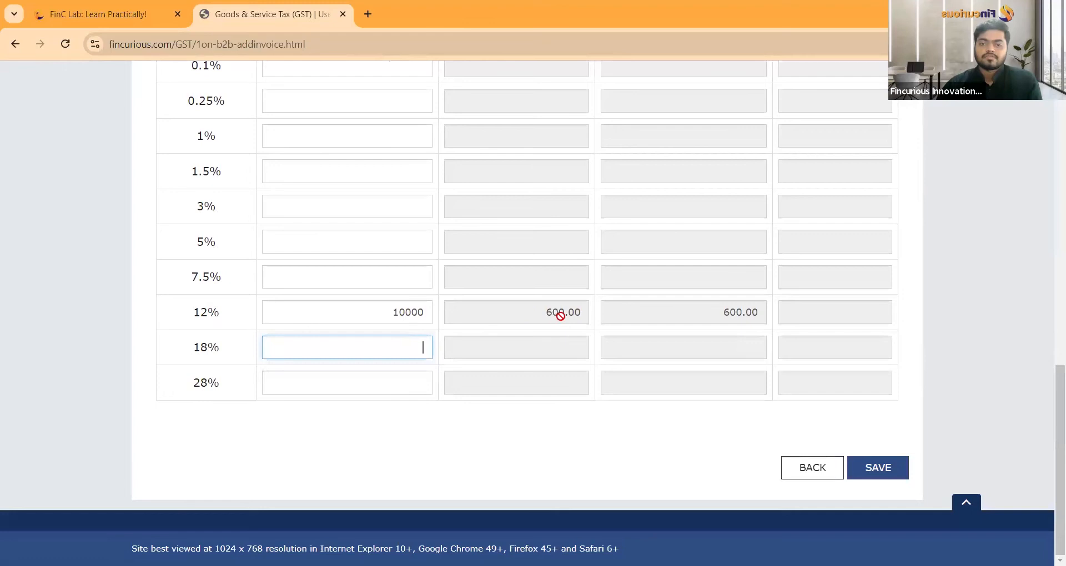
scroll(660, 336, up, 5)
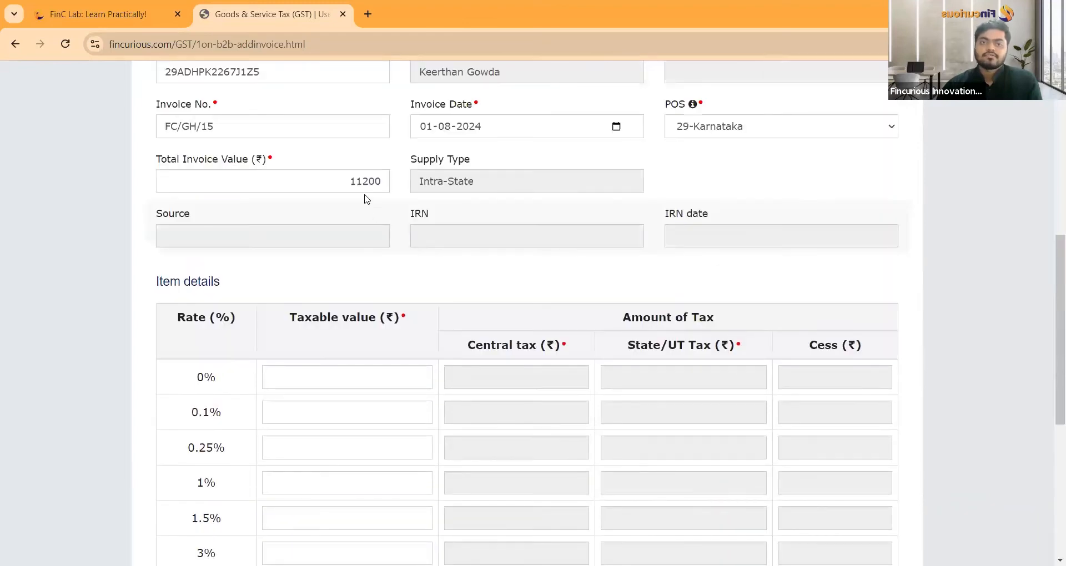
scroll(355, 211, up, 3)
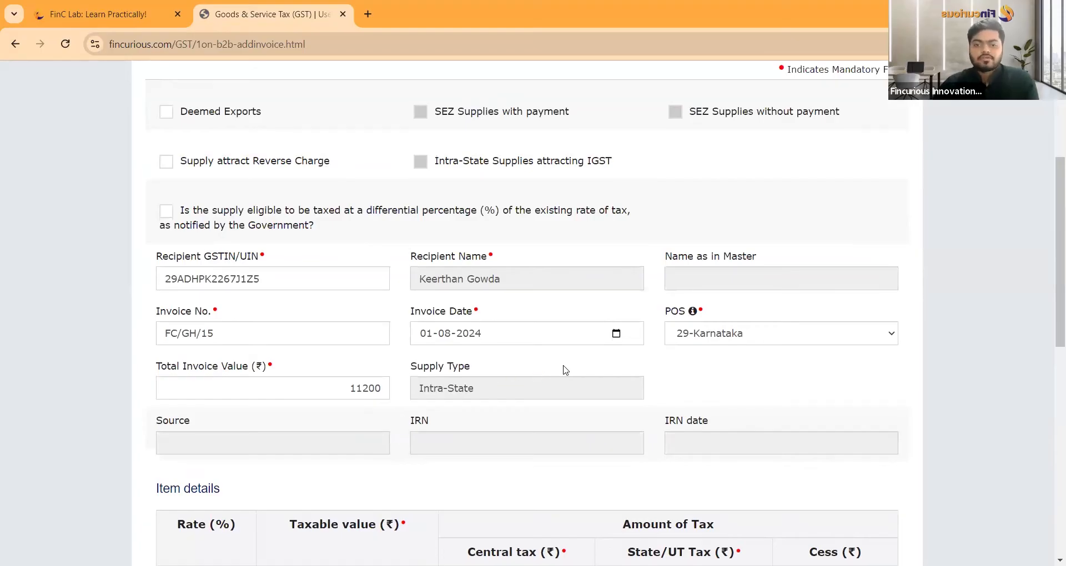
scroll(564, 368, down, 10)
Step: Save invoice FC/GH/15, confirm the alert and compare with the case-study sales table
click(885, 472)
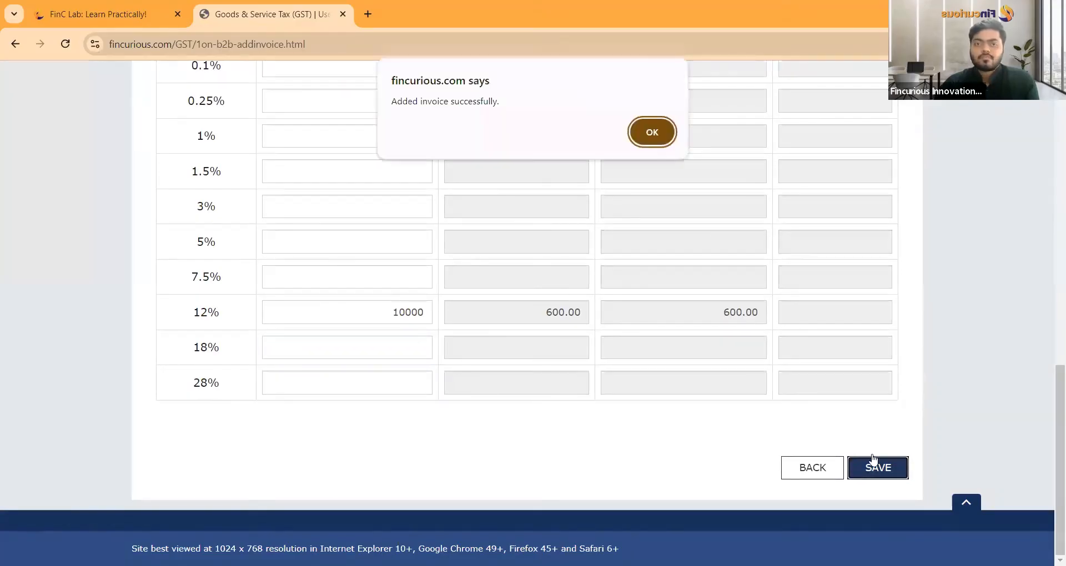
click(660, 141)
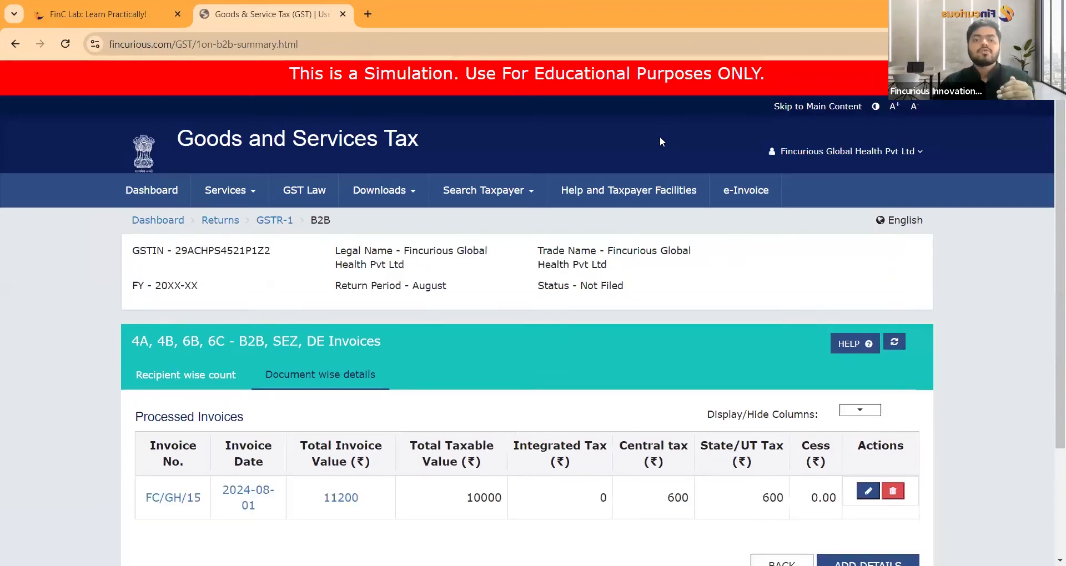
click(113, 5)
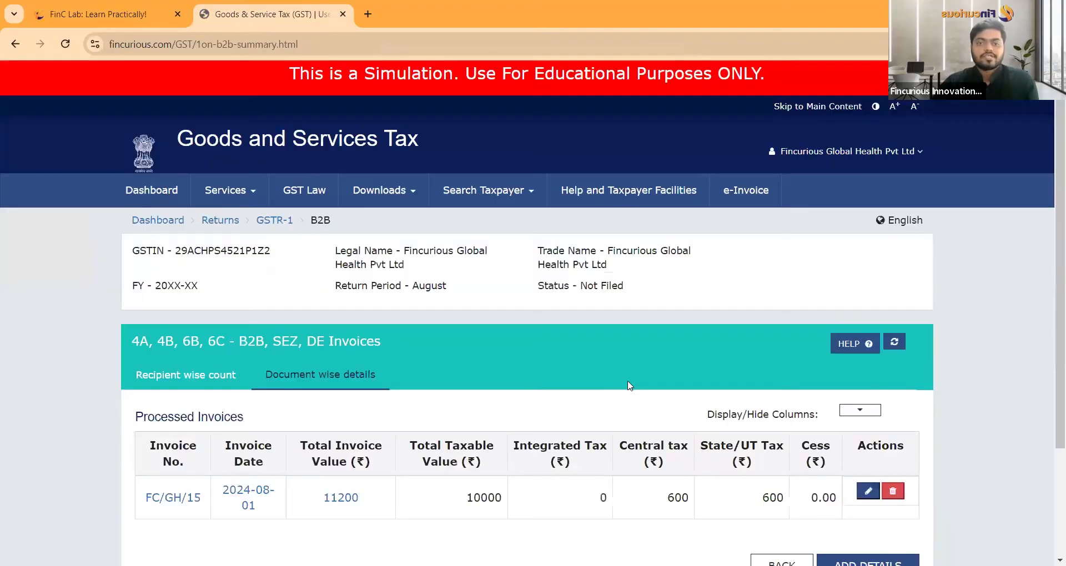
click(266, 14)
scroll(638, 382, down, 3)
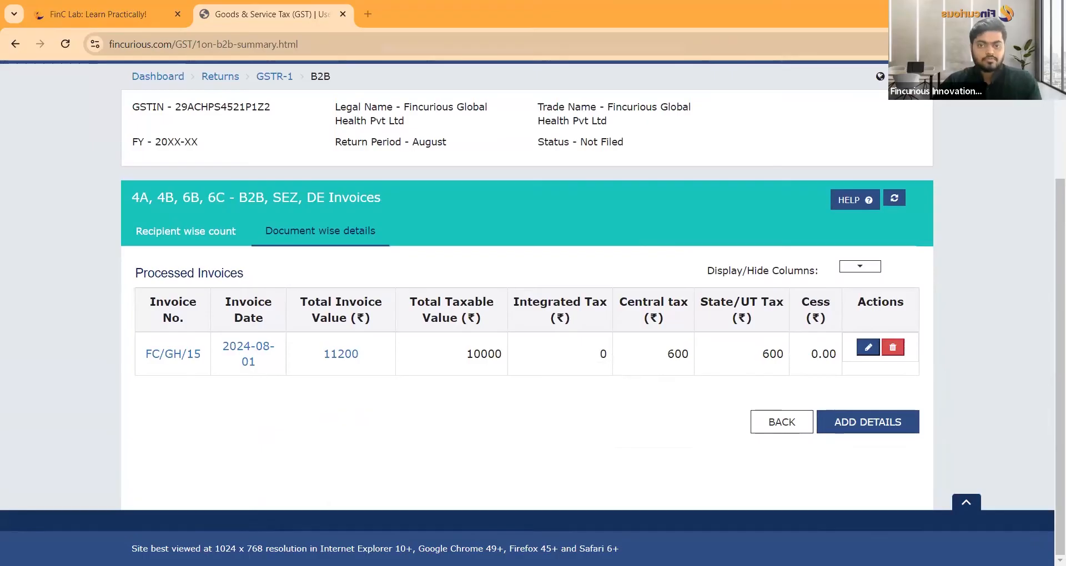
Step: Start a second B2B invoice with the recipient GSTIN, invoice FC/GH/16 dated 15-08-2024
click(888, 425)
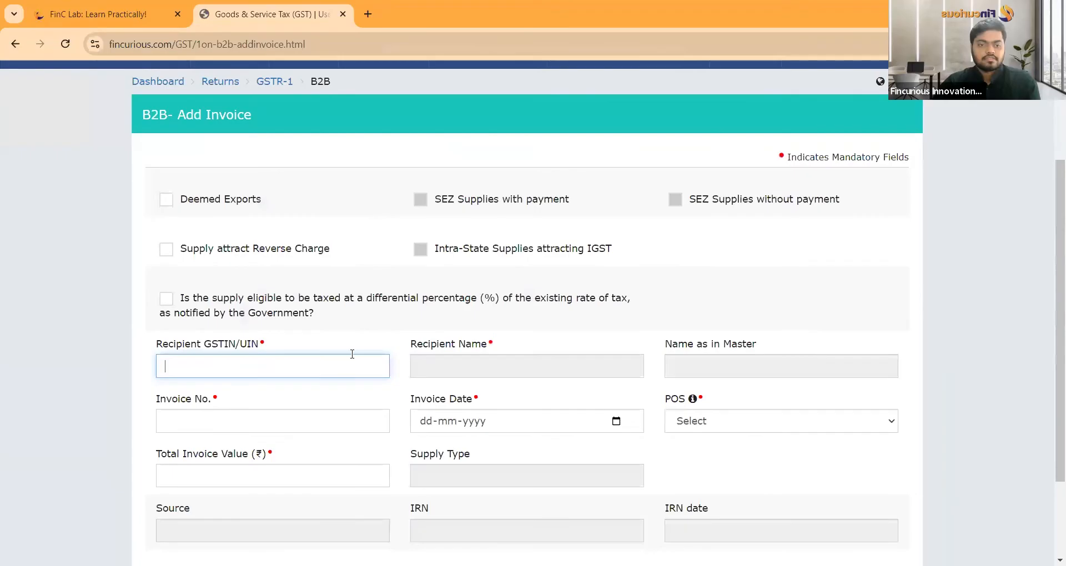
text(29ARPFB8435D1Z6)
key(Tab)
scroll(274, 244, down, 3)
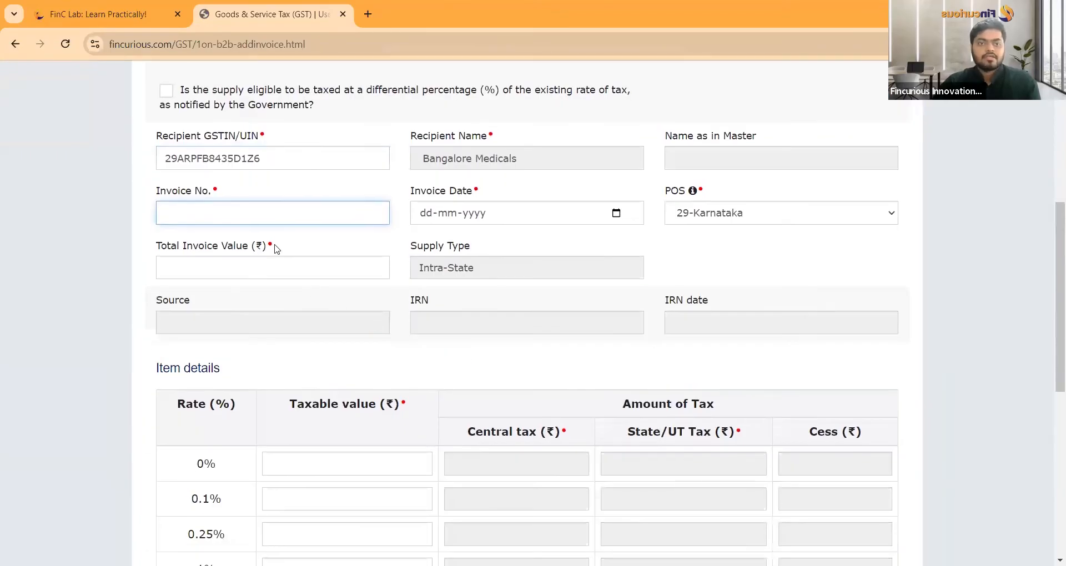
key(alt+Tab)
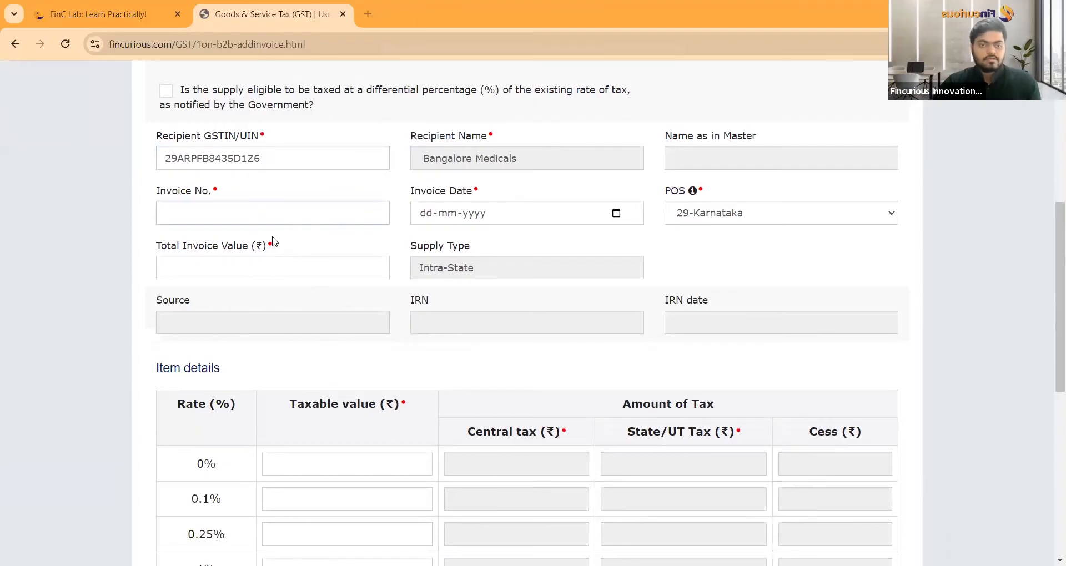
click(237, 221)
text(FC/GH/16)
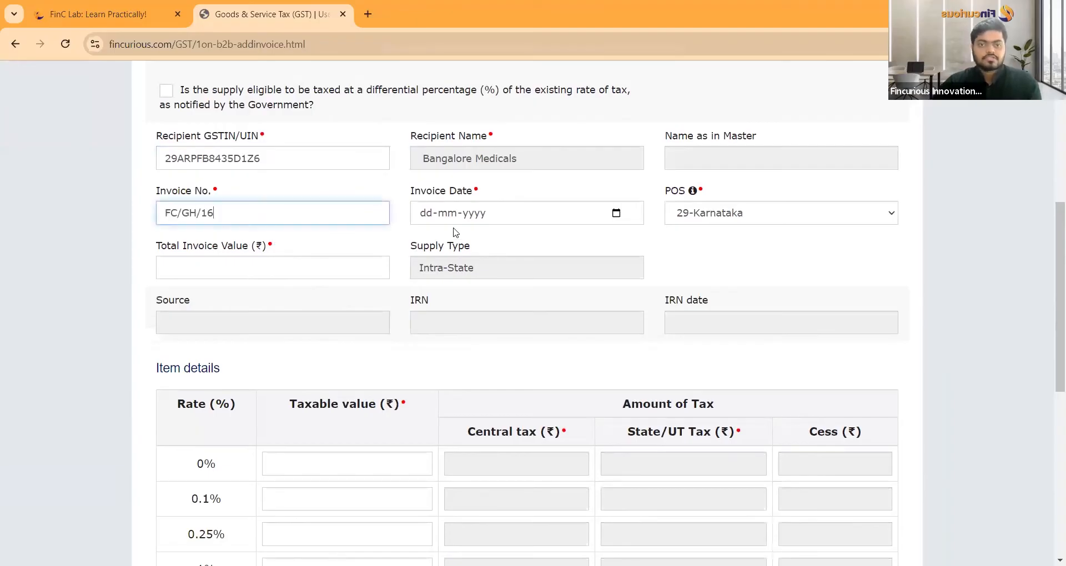
click(435, 221)
text(15082024)
key(Tab)
key(Tab)
key(Tab)
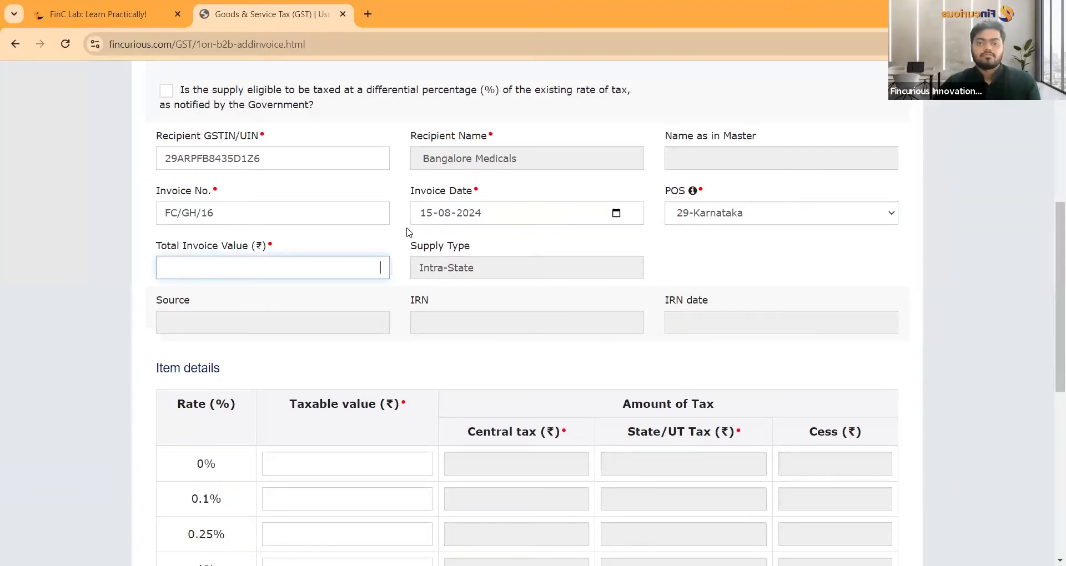
Step: Paste the total invoice value and enter 23000 taxable at the 5% rate
key(alt+Tab)
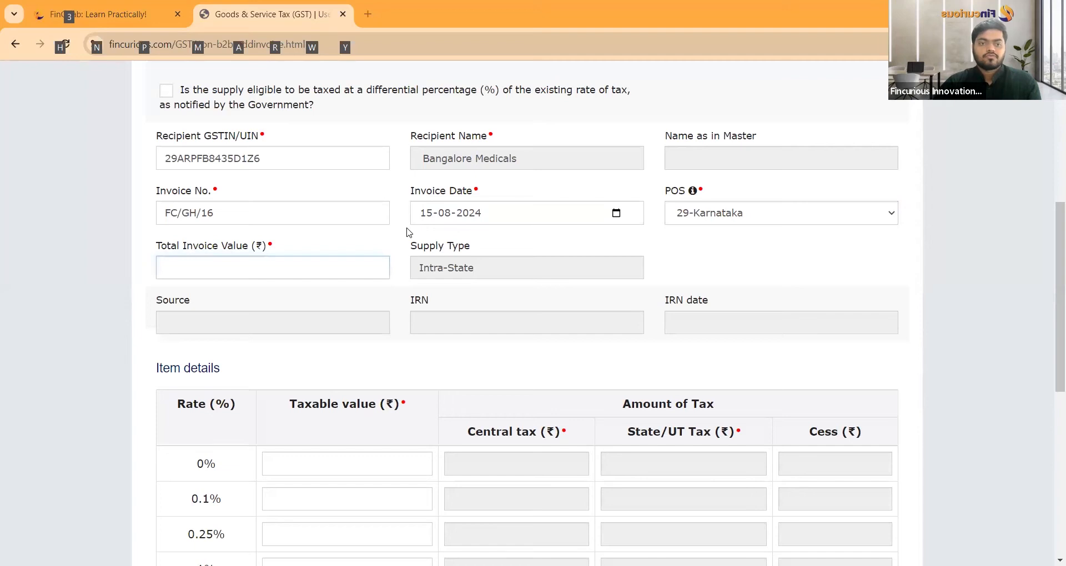
key(ctrl+c)
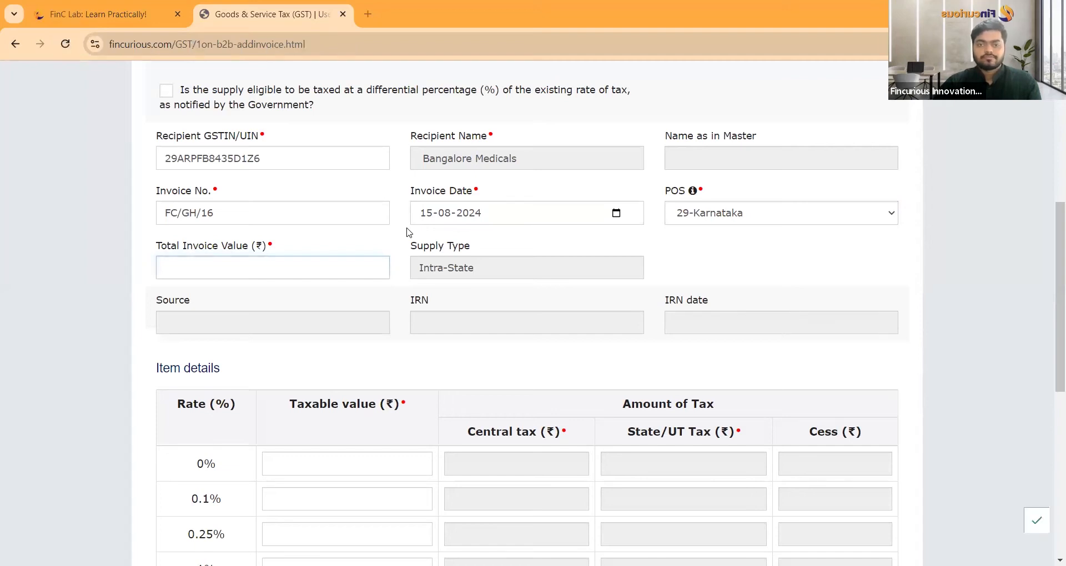
key(ctrl+v)
key(Tab)
scroll(465, 284, down, 5)
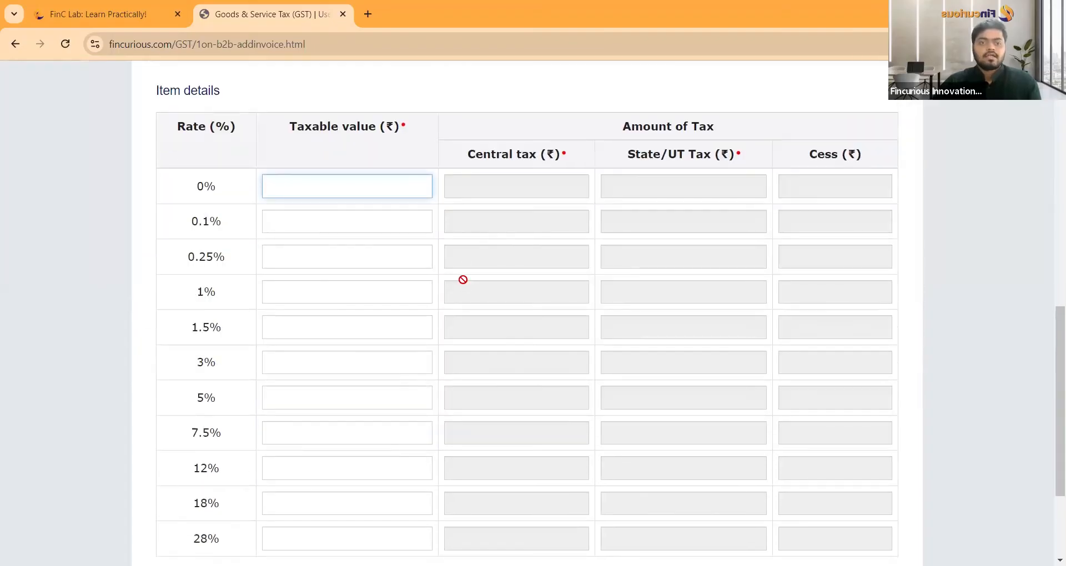
scroll(381, 231, down, 3)
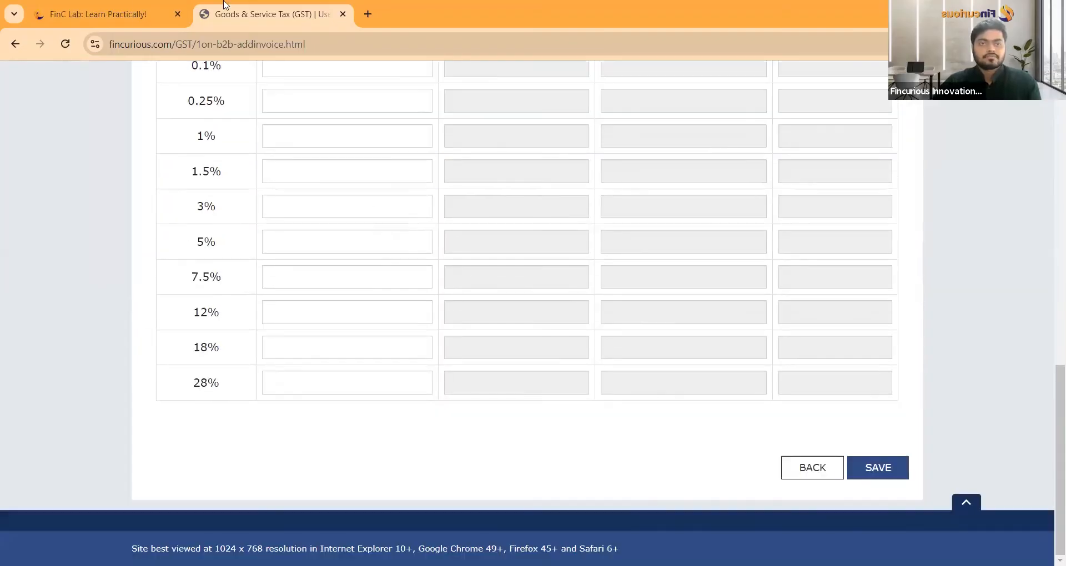
click(97, 14)
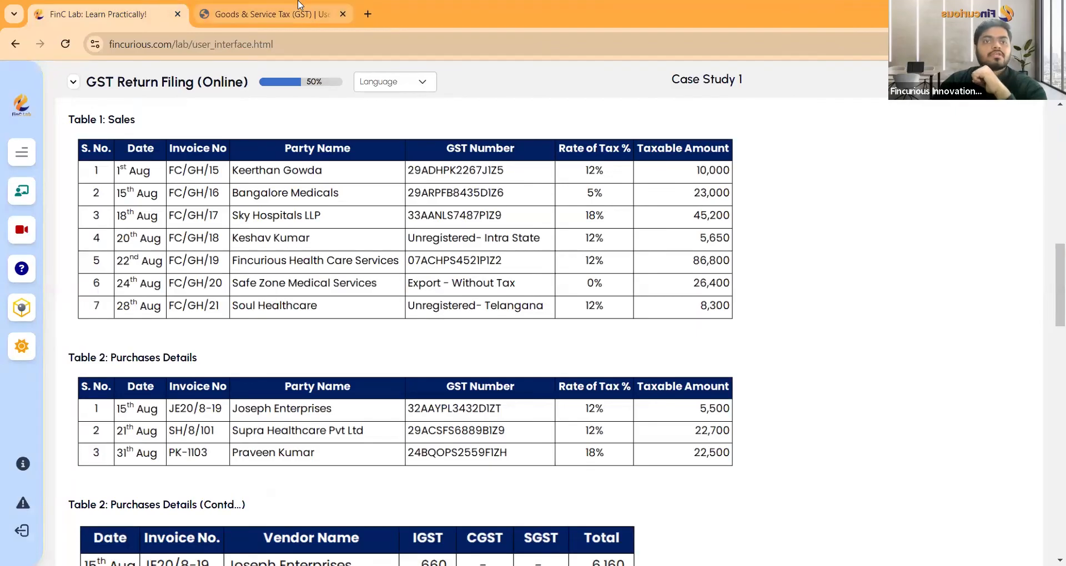
click(322, 6)
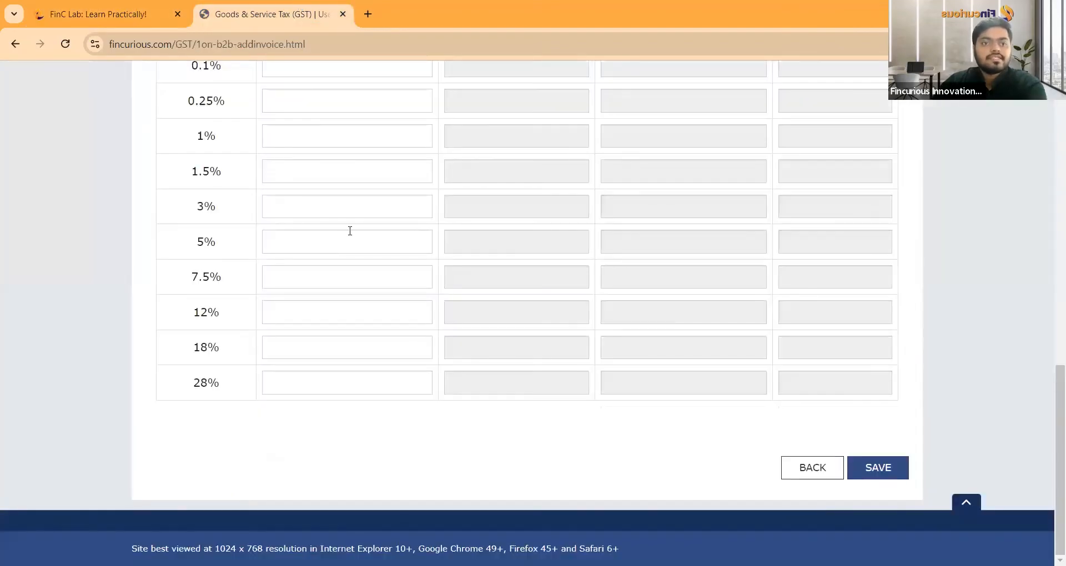
click(56, 7)
click(247, 8)
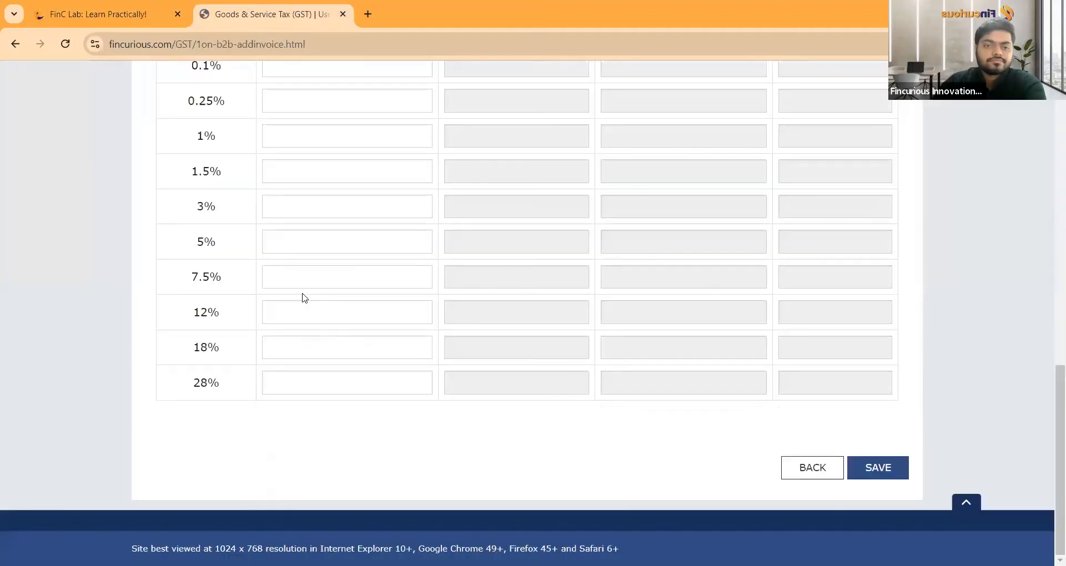
click(317, 242)
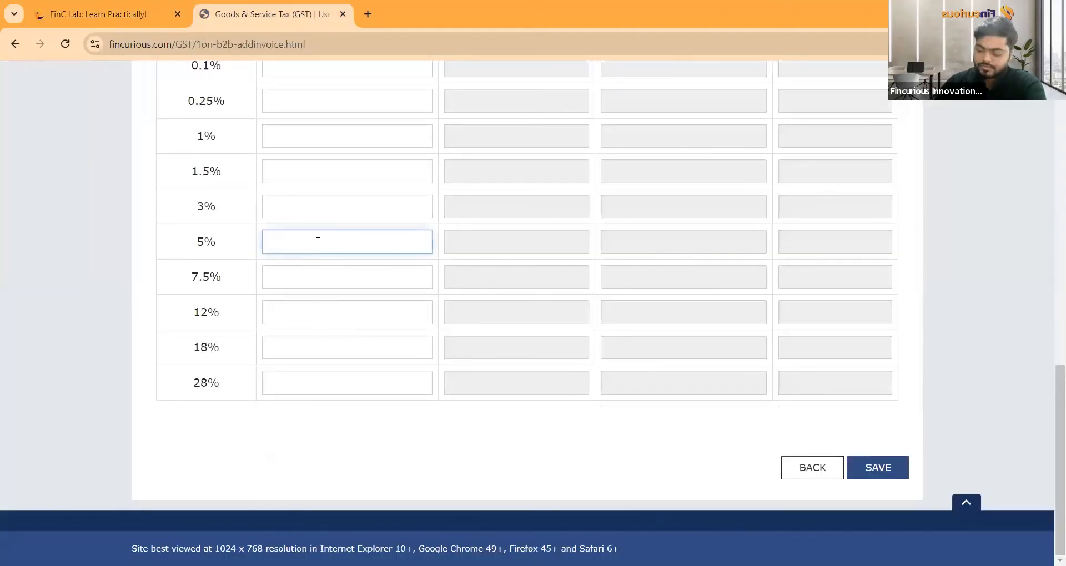
text(23000)
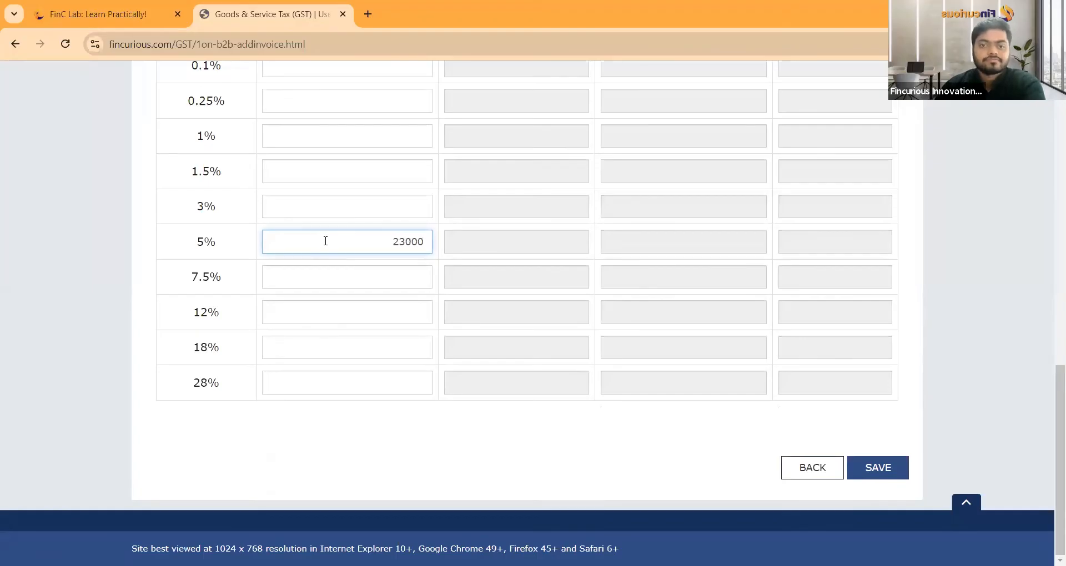
click(516, 278)
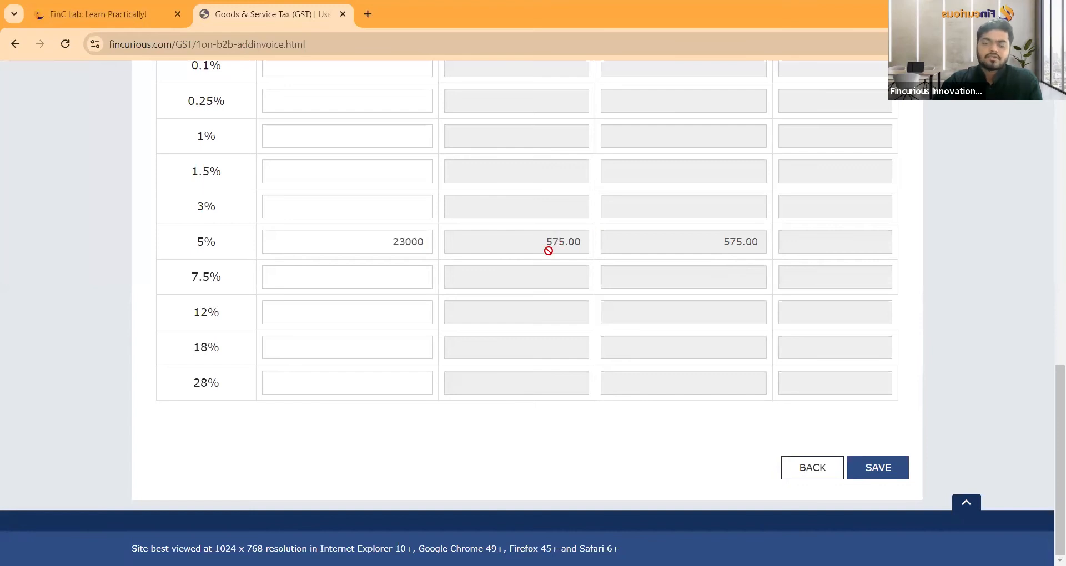
Step: Save invoice FC/GH/16, confirm the alert and check it against the case-study sales
click(875, 466)
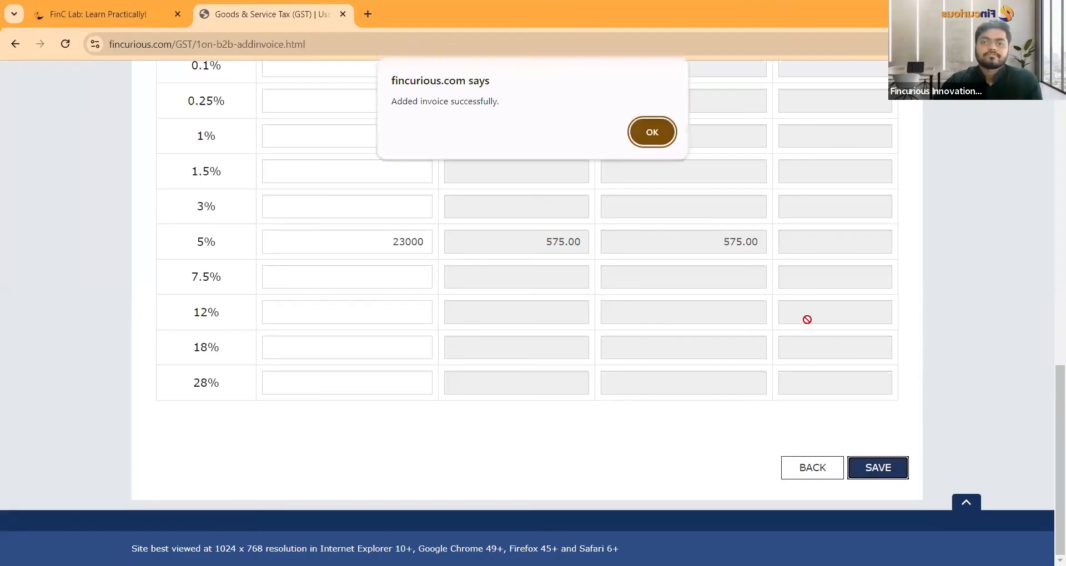
click(652, 133)
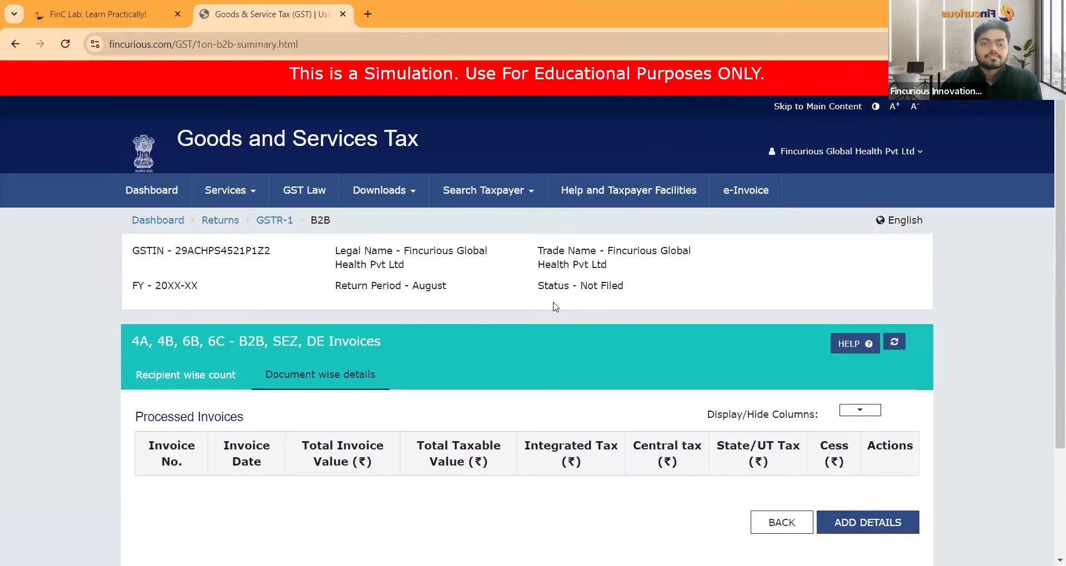
scroll(722, 444, down, 3)
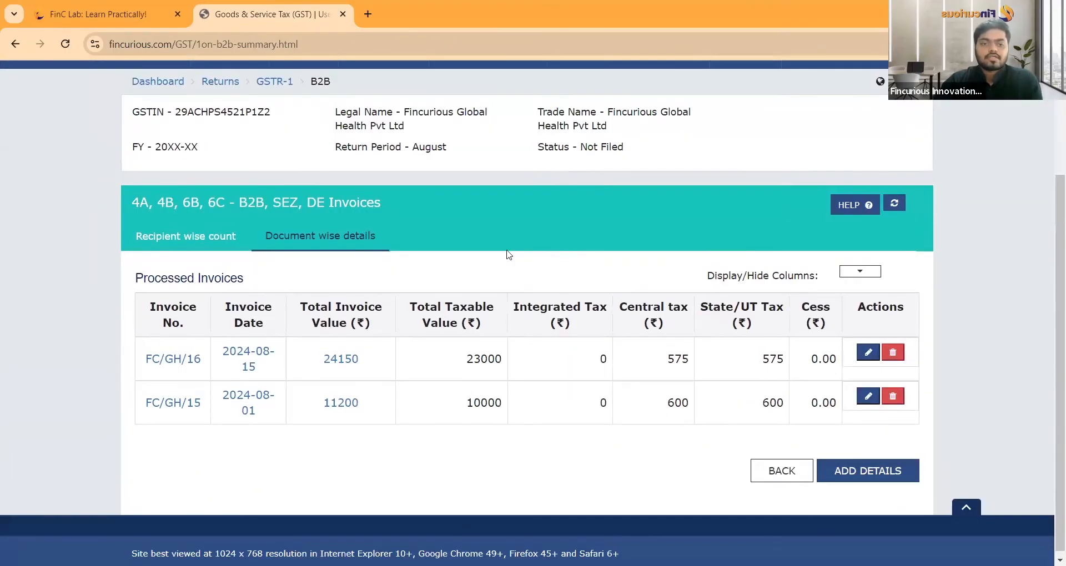
click(111, 14)
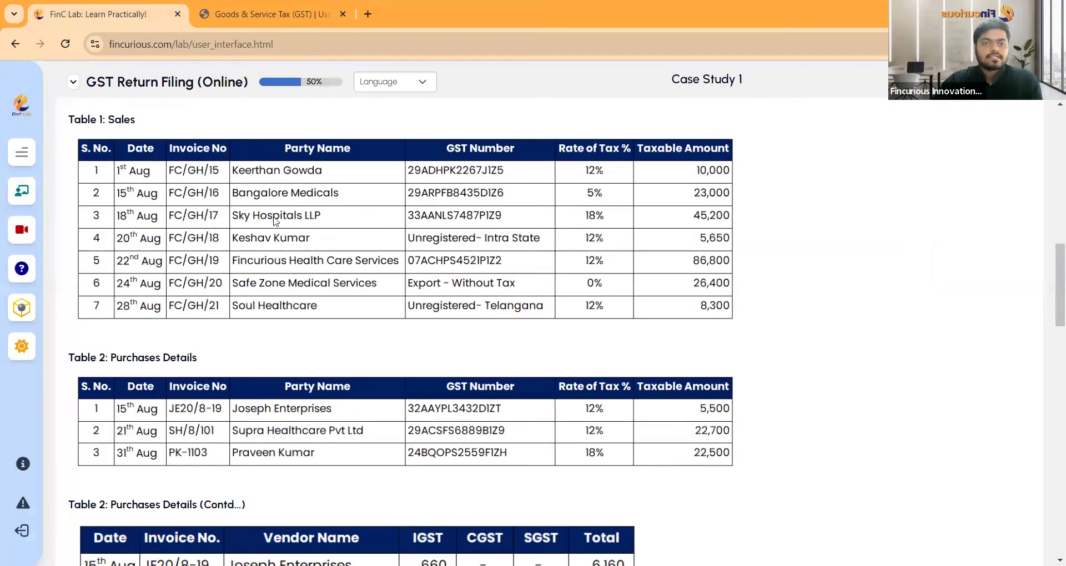
click(242, 6)
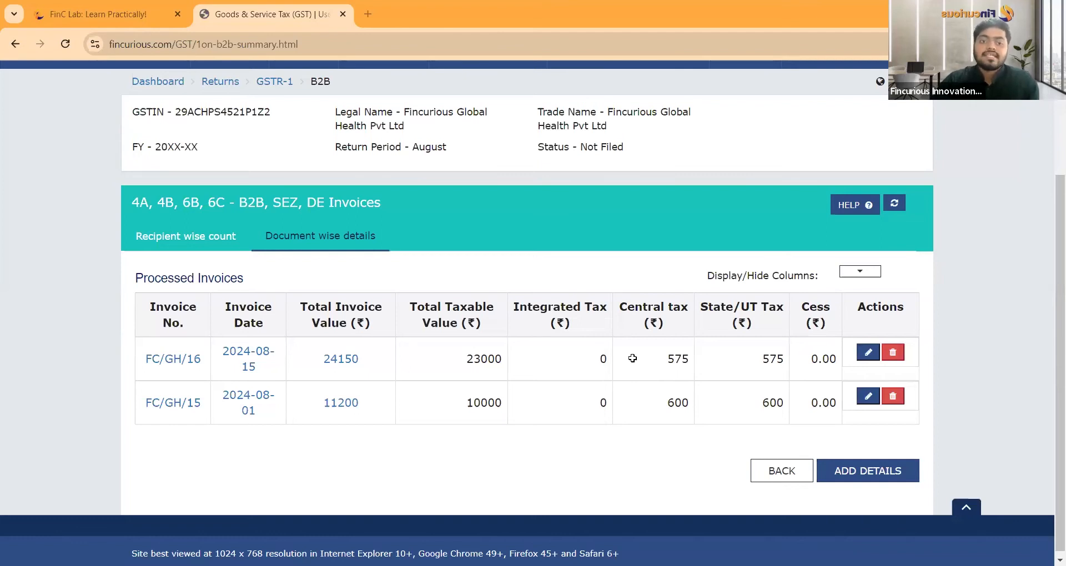
Step: Start a third B2B invoice with Sky Hospitals LLP's GSTIN and invoice number FC/GH/17
click(852, 472)
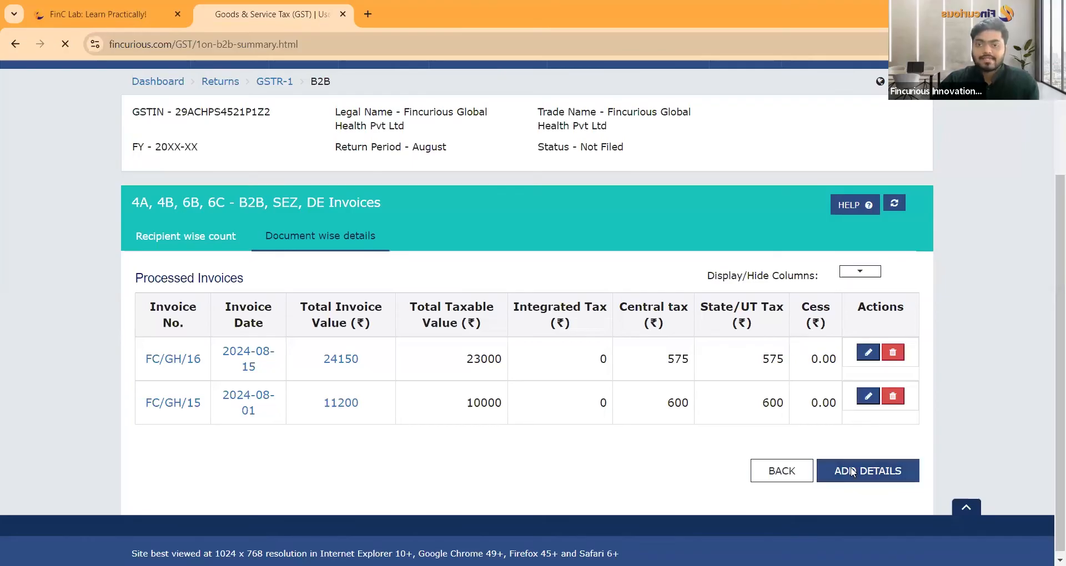
scroll(428, 312, down, 3)
click(428, 309)
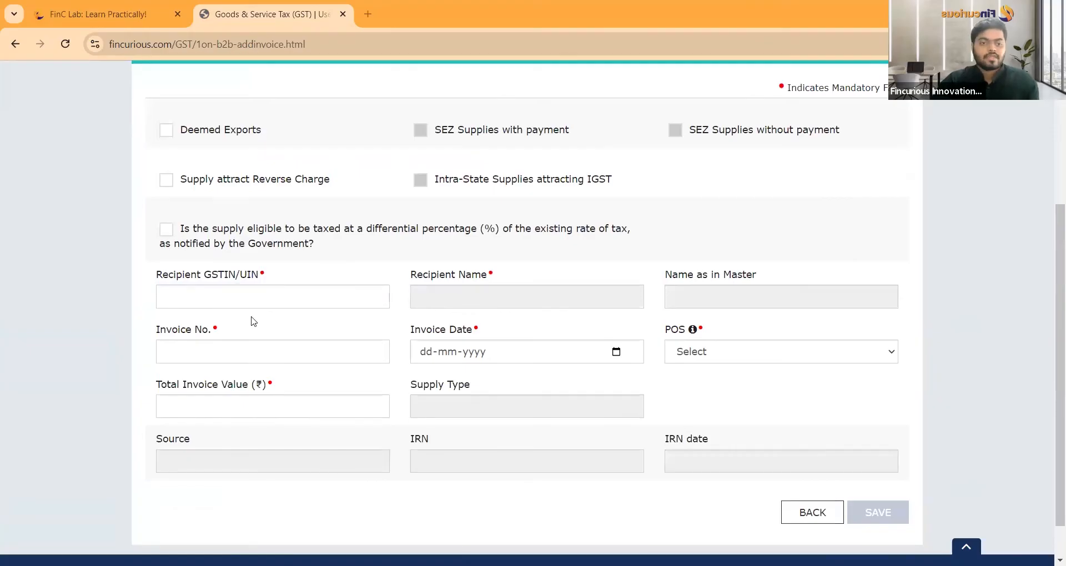
key(alt+Tab)
text(33AANLS7487P1Z9)
key(Tab)
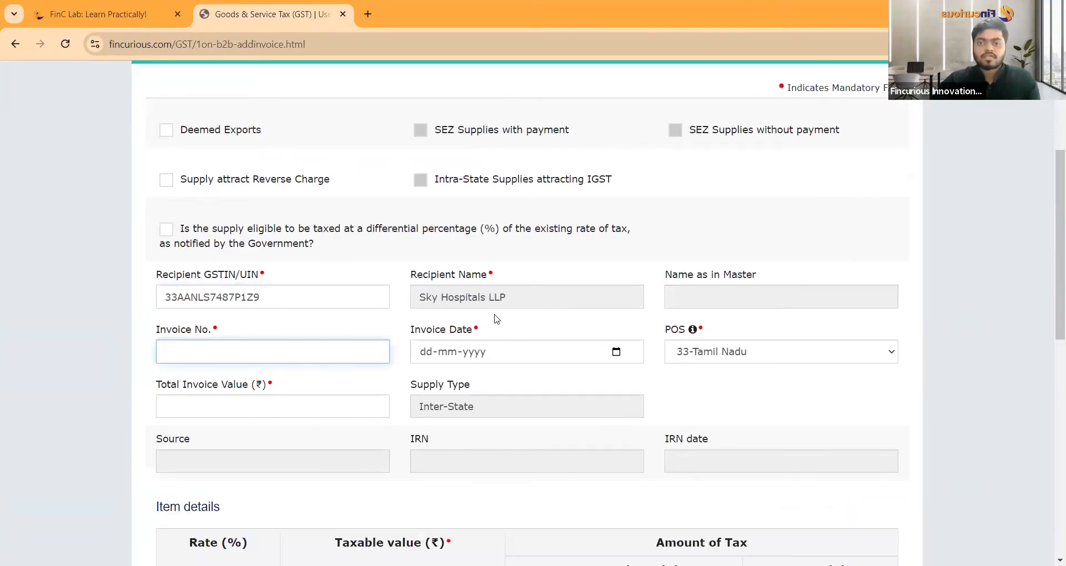
key(alt+Tab)
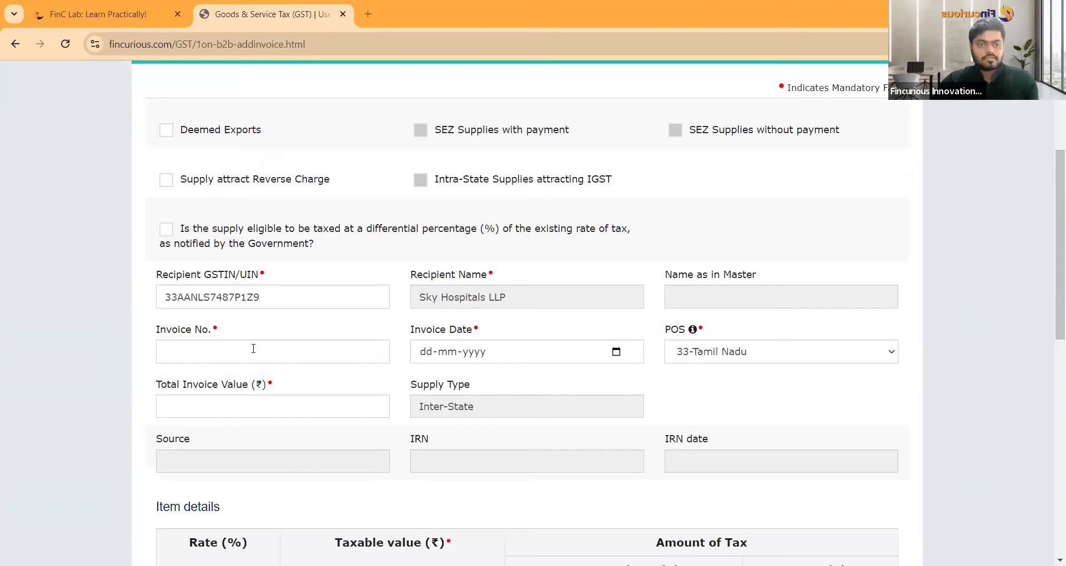
key(alt+Tab)
text(FC/GH/17)
key(Tab)
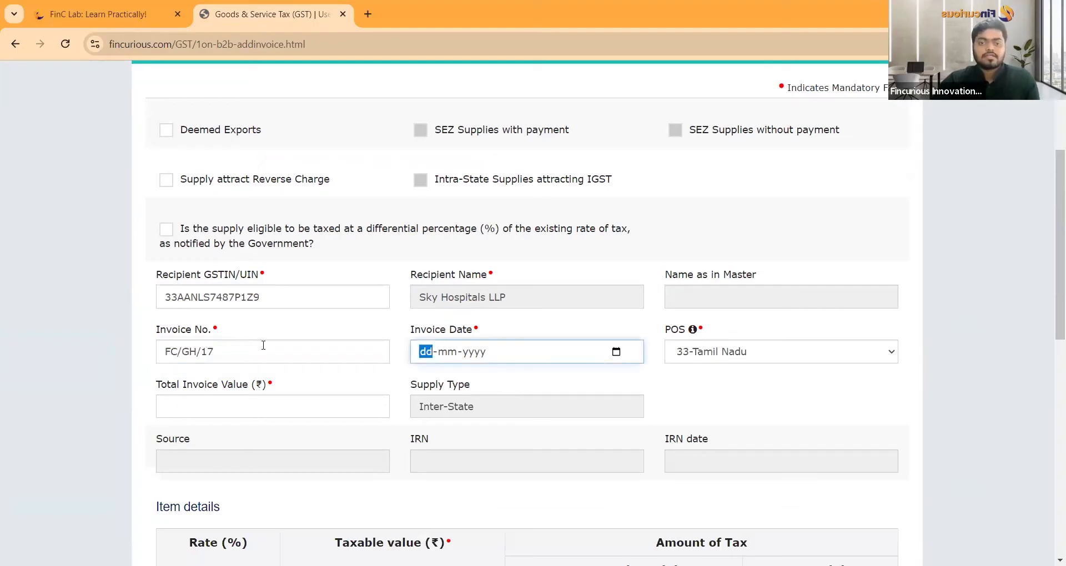
Step: Enter invoice date 18-08-2024 and total invoice value 53336
text(18-08-)
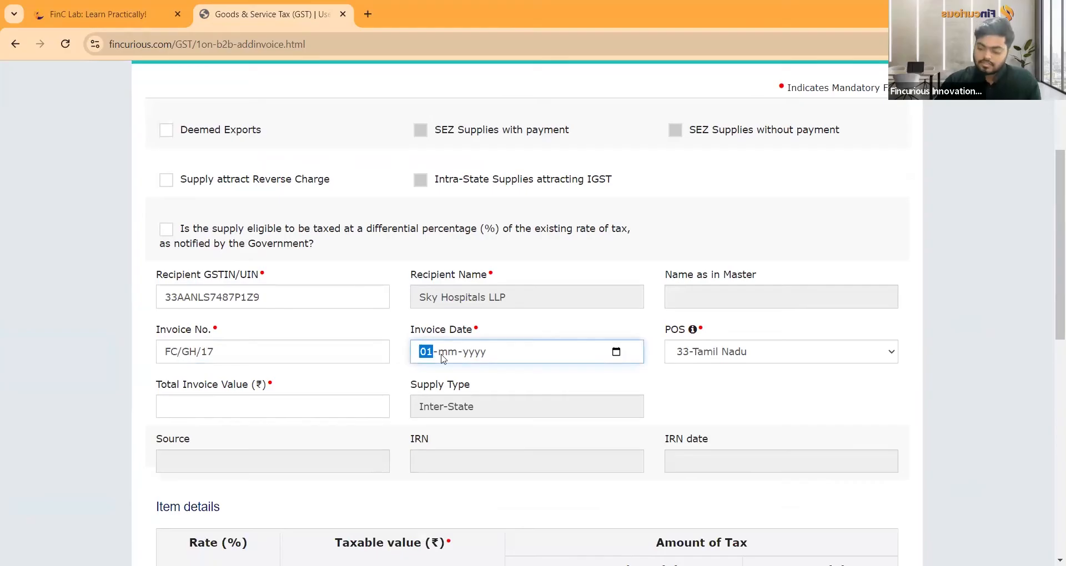
text(2024)
key(Tab)
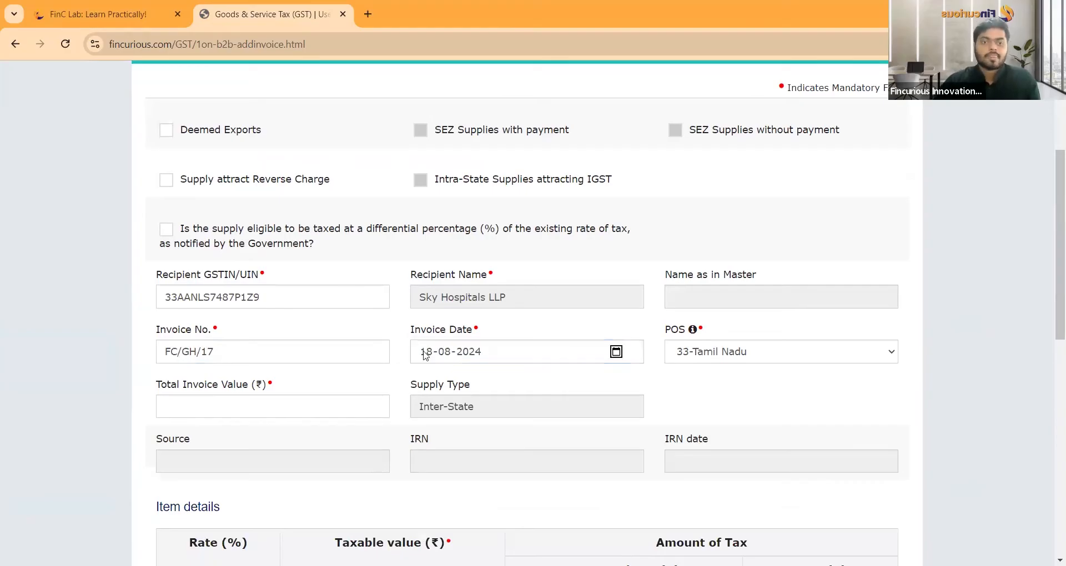
click(323, 412)
key(alt+Tab)
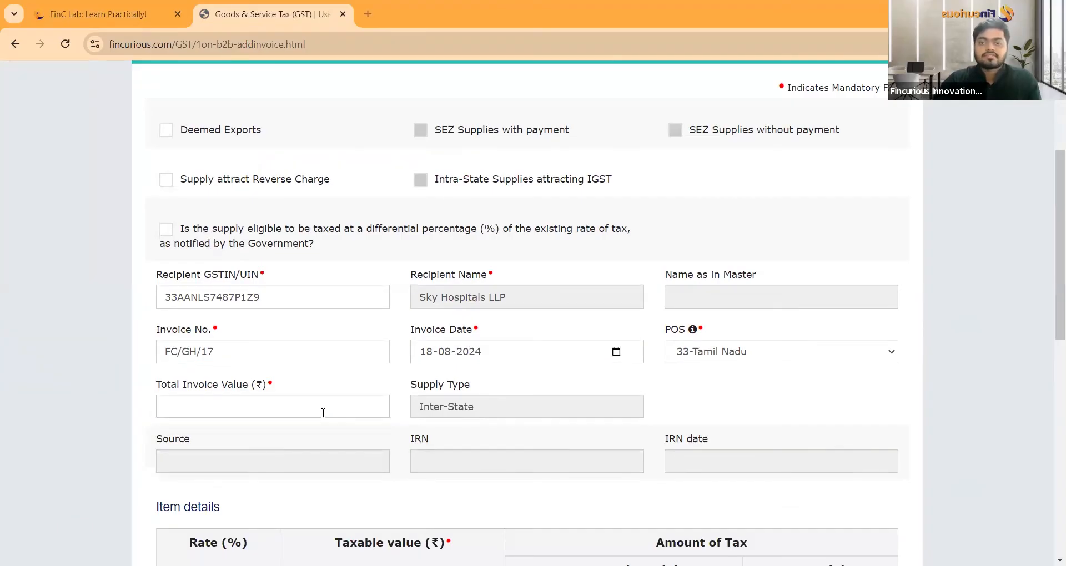
key(alt+Tab)
text(53336)
key(Tab)
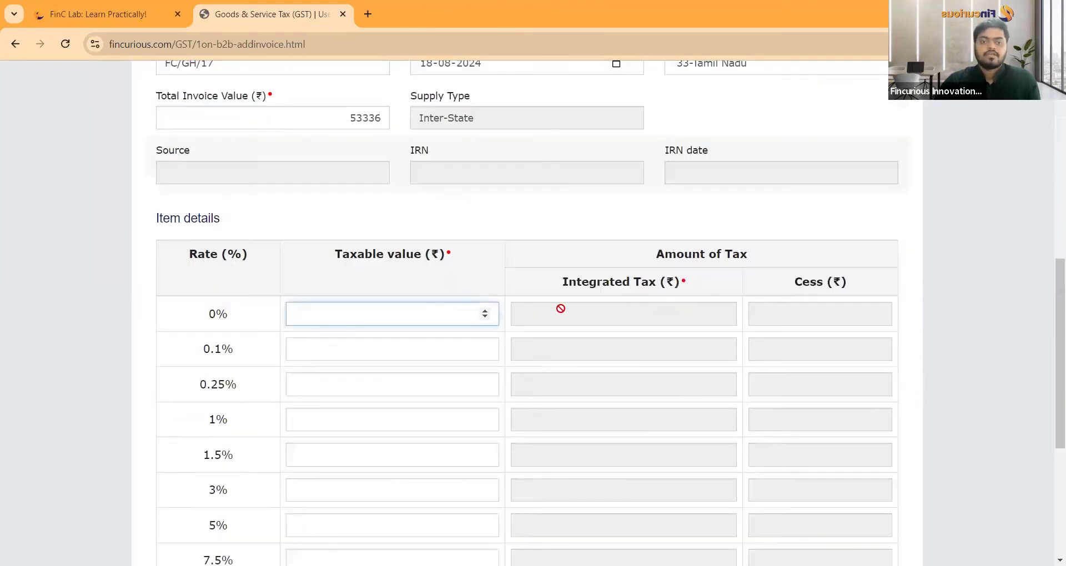
Step: Enter 45200 as the 18% taxable value for invoice FC/GH/17, giving IGST 8136
scroll(559, 308, down, 1)
click(111, 14)
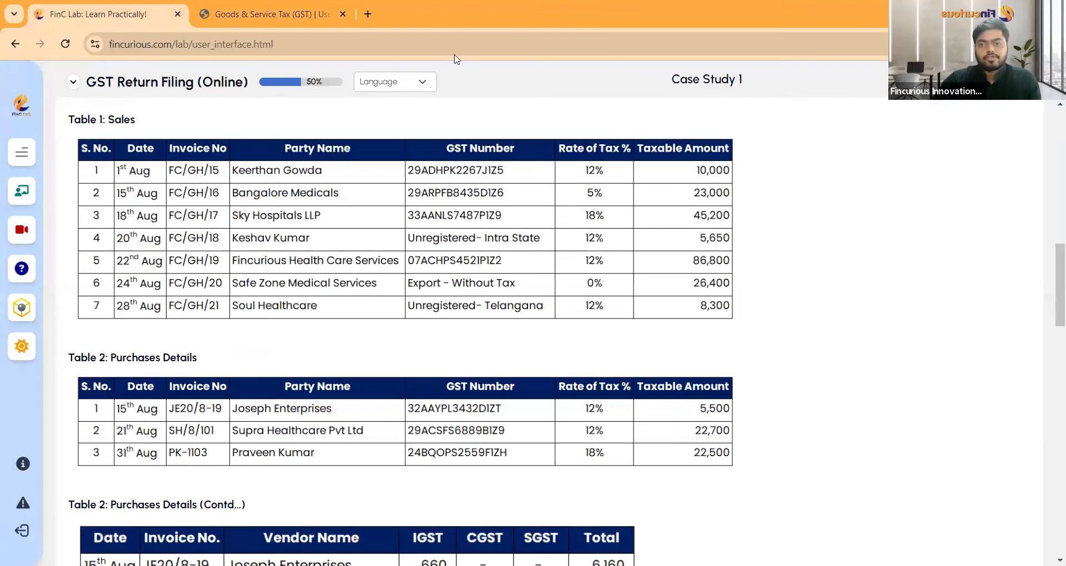
click(289, 10)
scroll(363, 362, down, 3)
scroll(363, 362, down, 1)
click(356, 359)
text(45200)
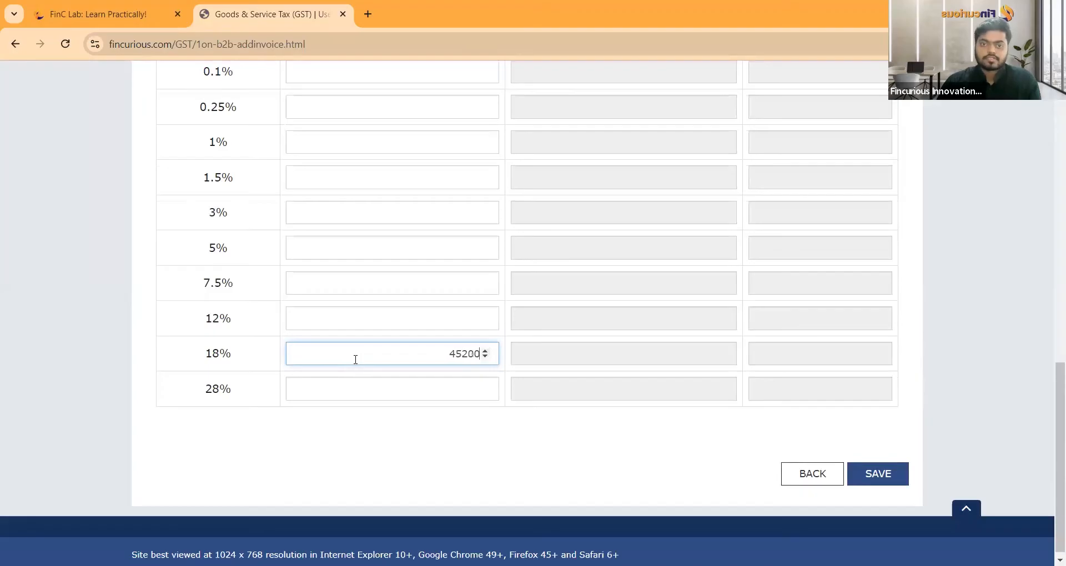
click(639, 362)
Step: Save invoice FC/GH/17 and acknowledge the invoice-added alert
scroll(671, 367, up, 4)
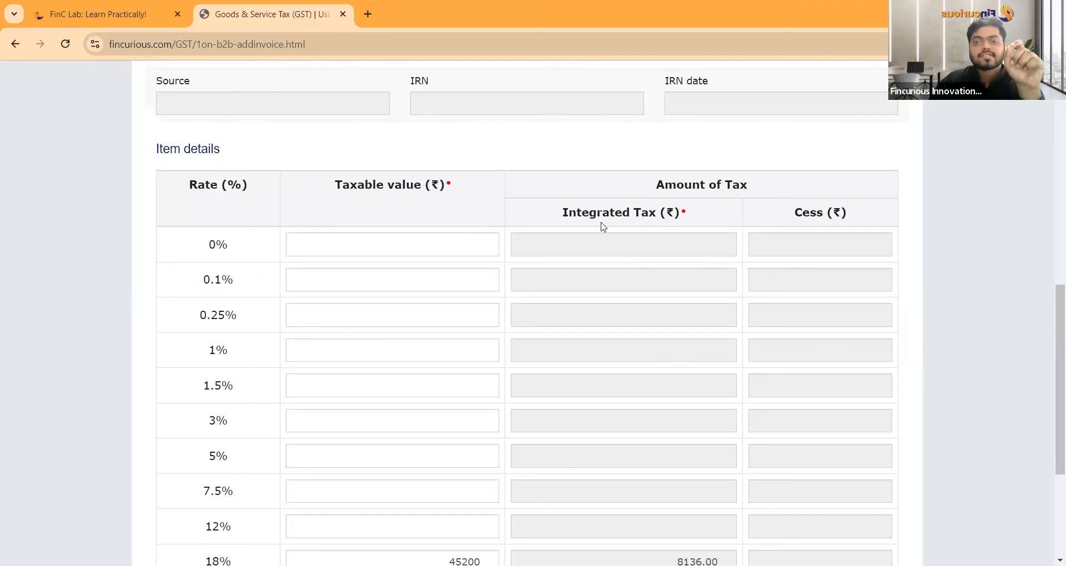
scroll(614, 274, up, 6)
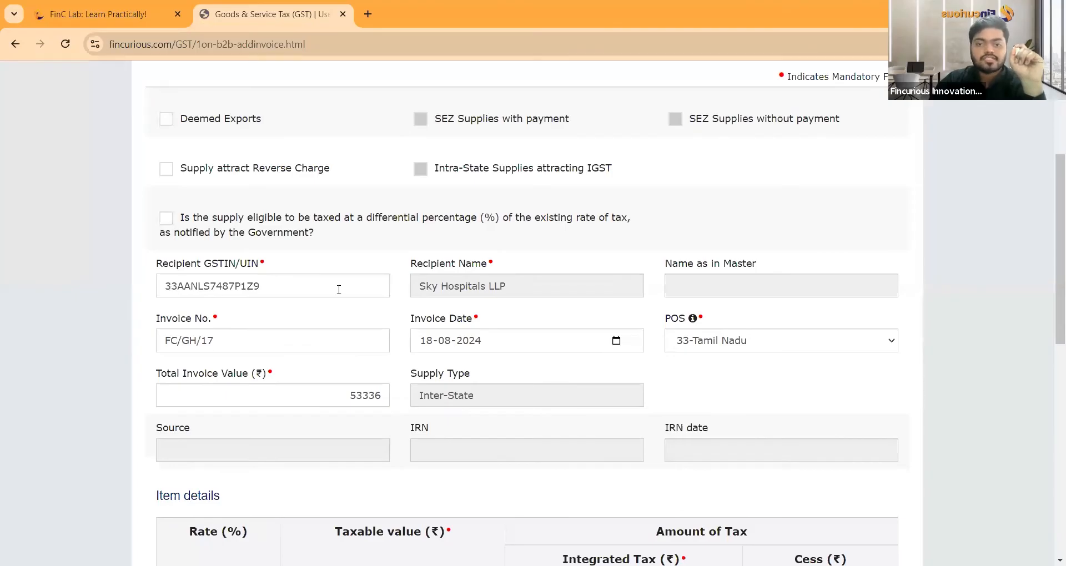
scroll(461, 338, down, 4)
scroll(621, 318, down, 1)
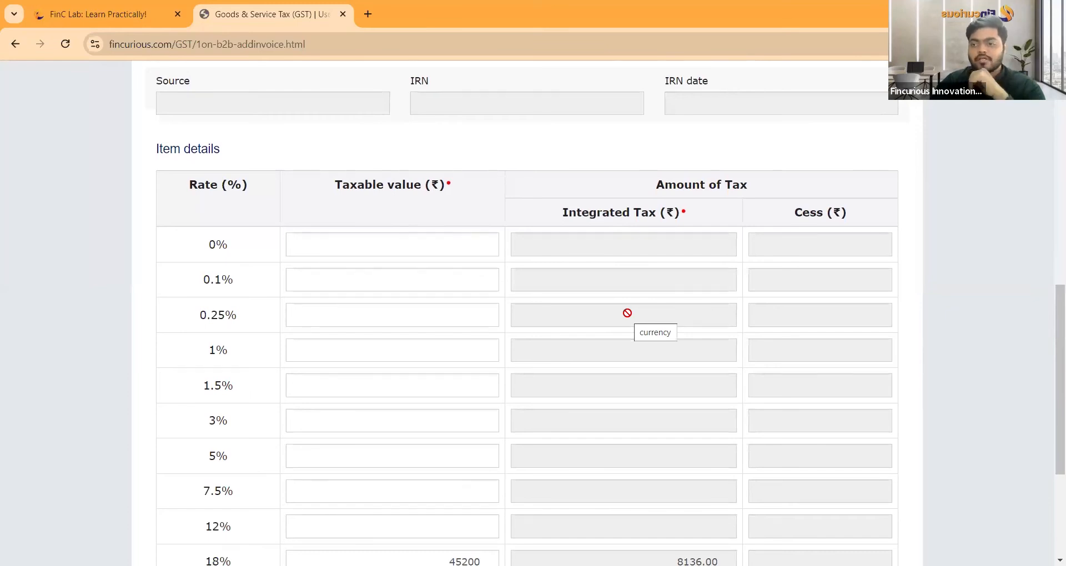
scroll(627, 306, down, 4)
click(868, 470)
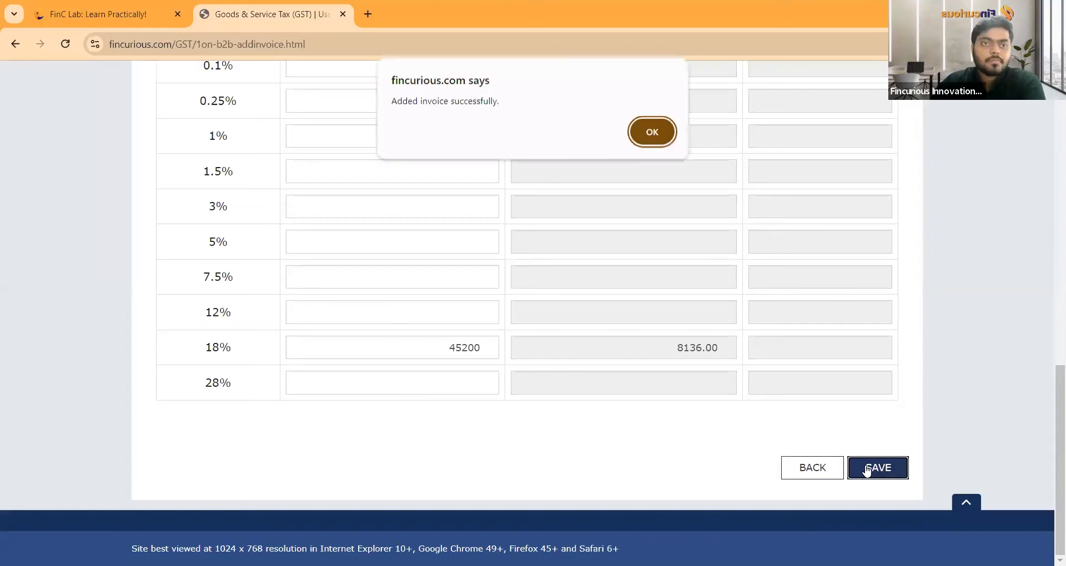
click(652, 130)
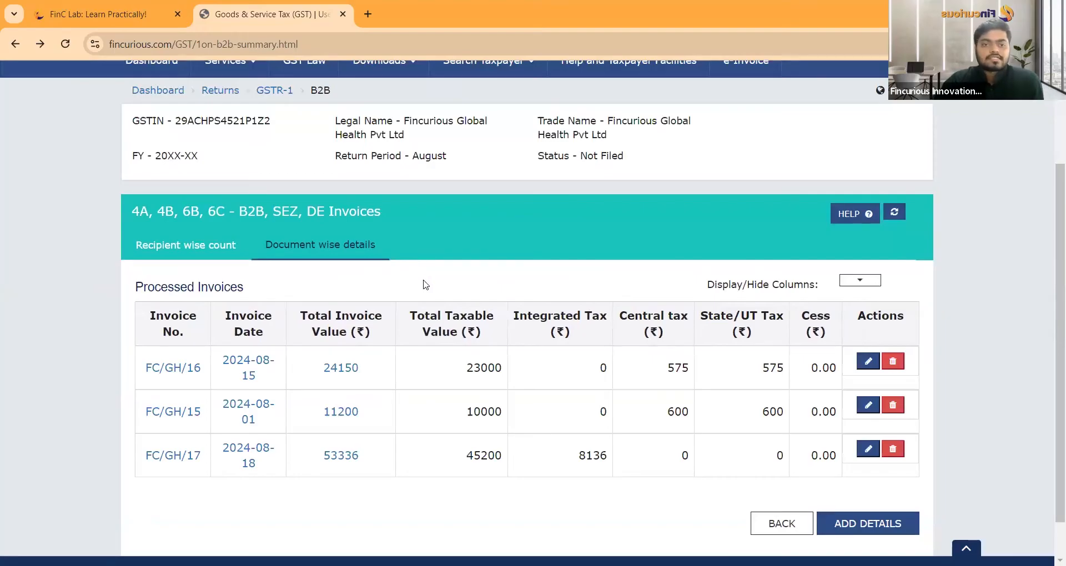
key(ctrl+Tab)
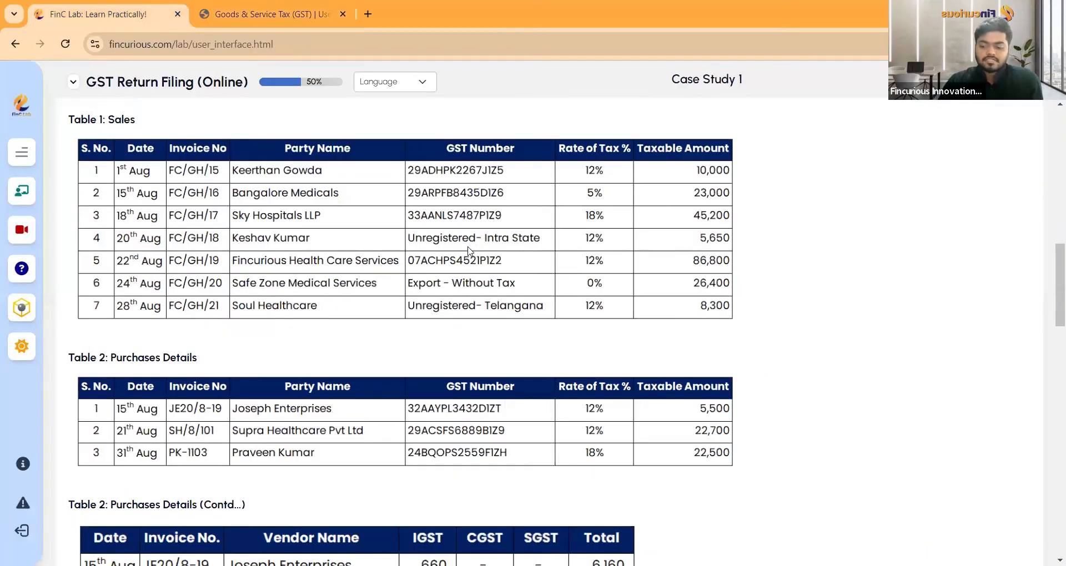
Step: Go back from the B2B list to GSTR-1 and open the 7 - B2C (Others) tile
key(Tab)
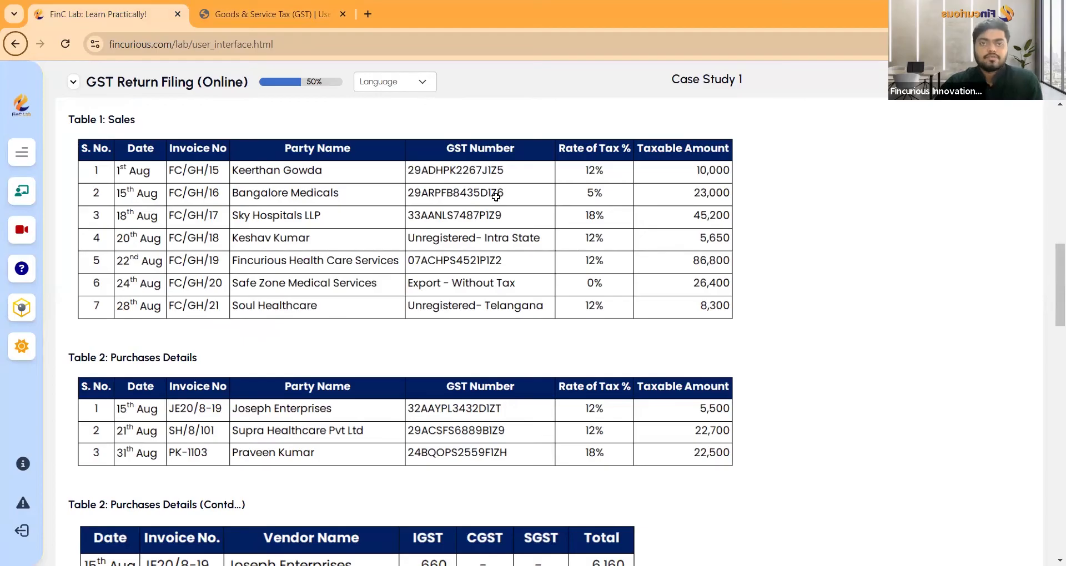
click(278, 8)
scroll(668, 365, down, 1)
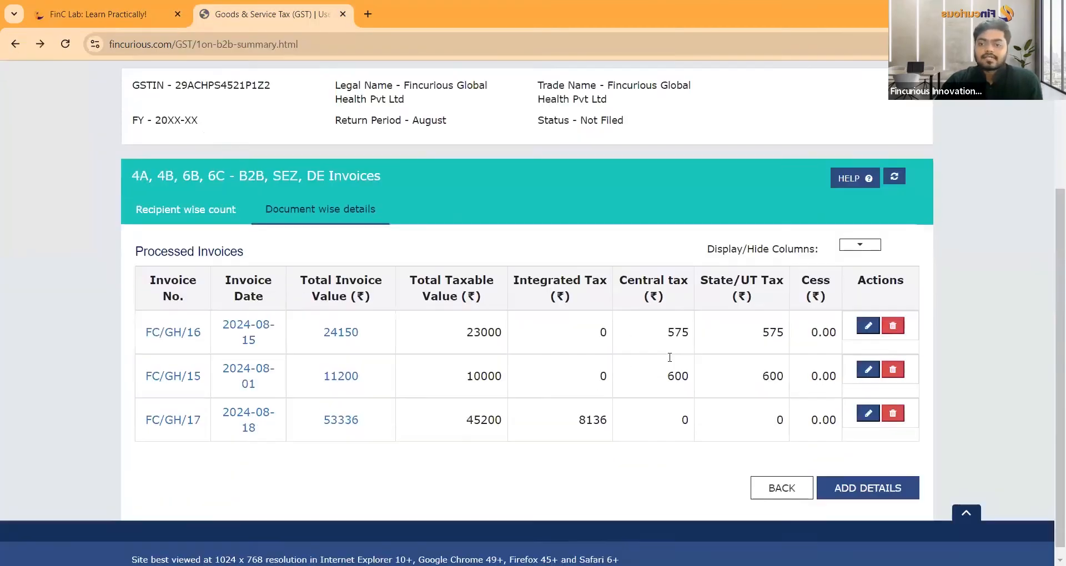
click(788, 477)
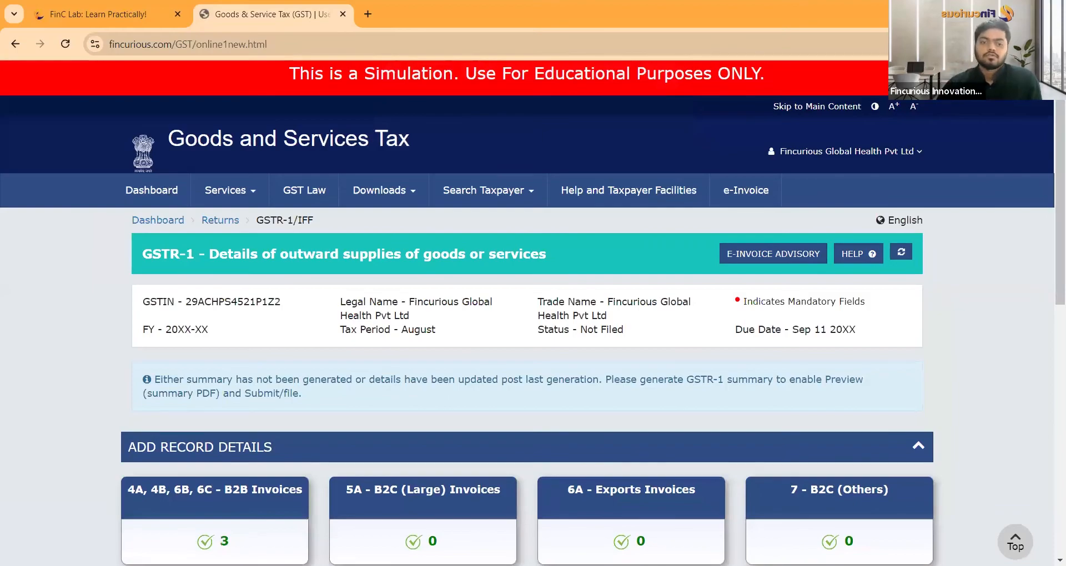
scroll(535, 244, down, 6)
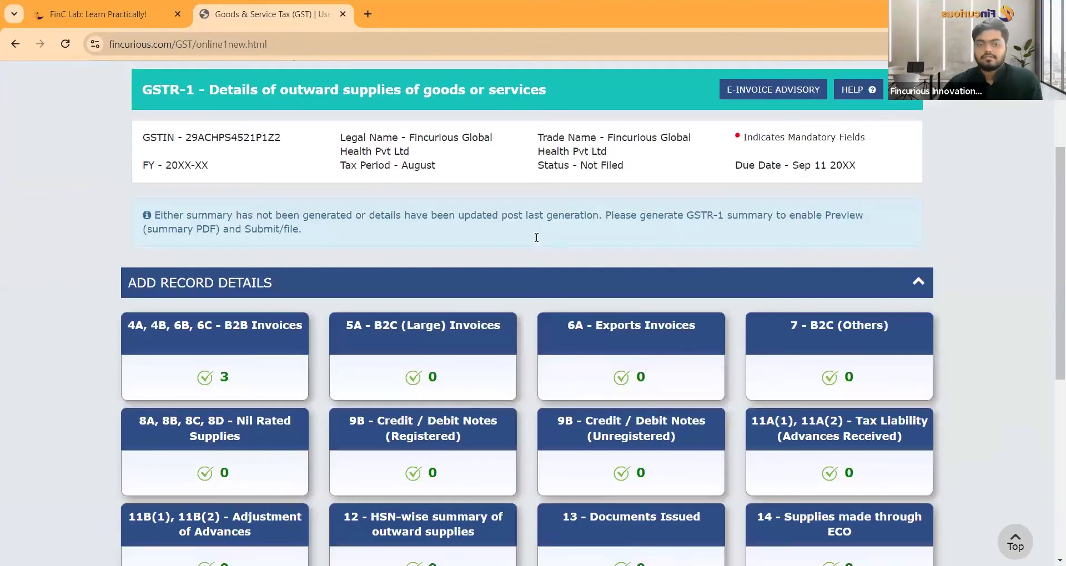
click(84, 12)
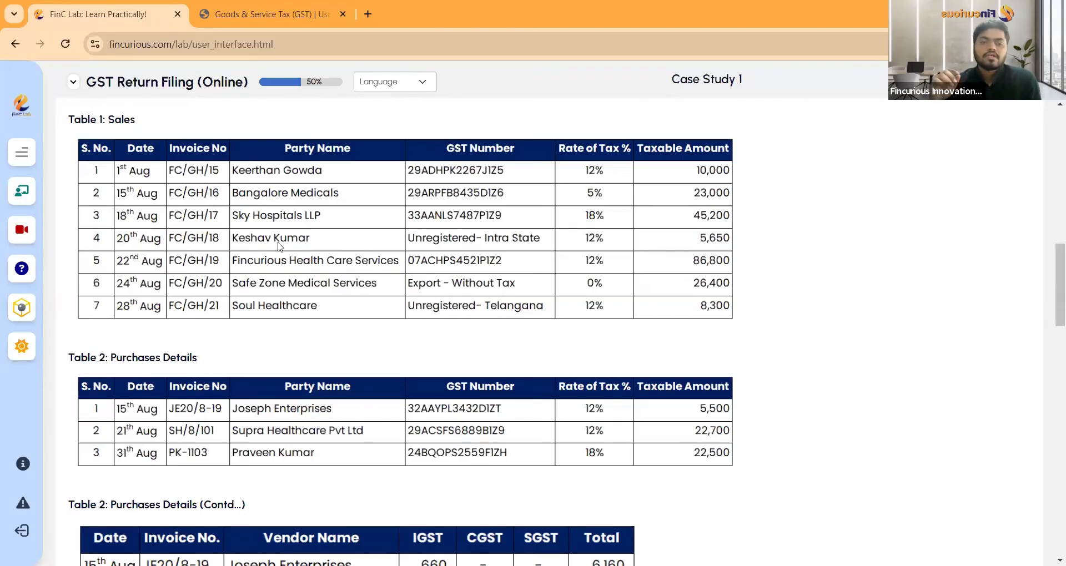
click(264, 5)
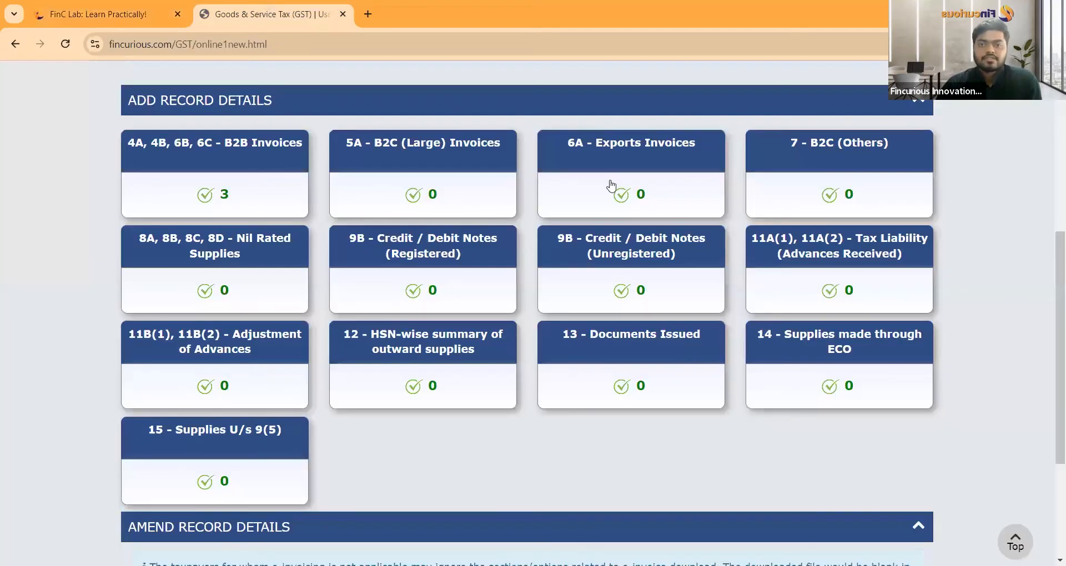
click(831, 204)
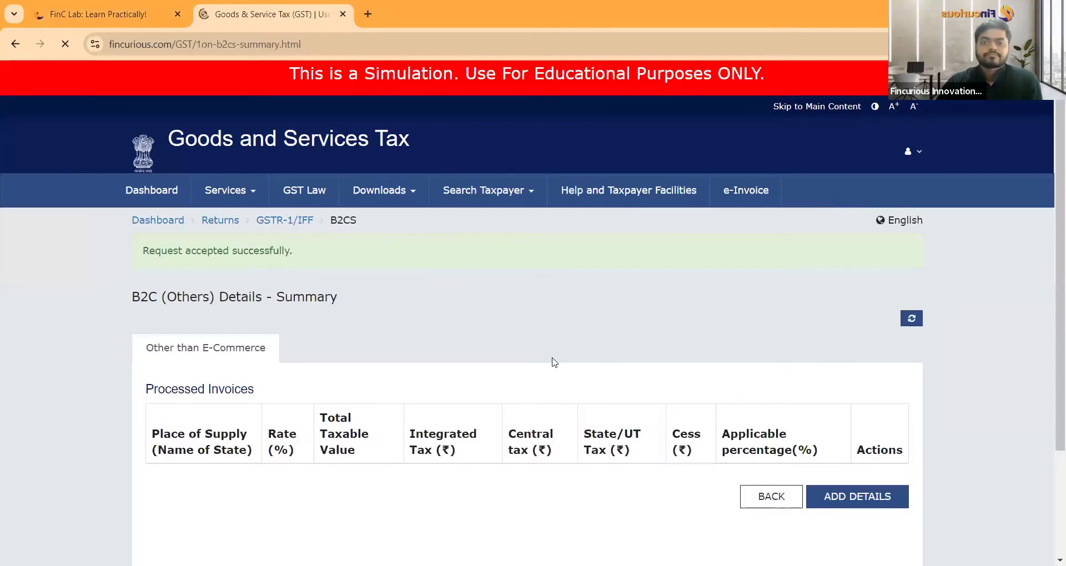
Step: Start a B2C (Others) entry with place of supply 29-Karnataka
scroll(571, 357, down, 3)
click(838, 362)
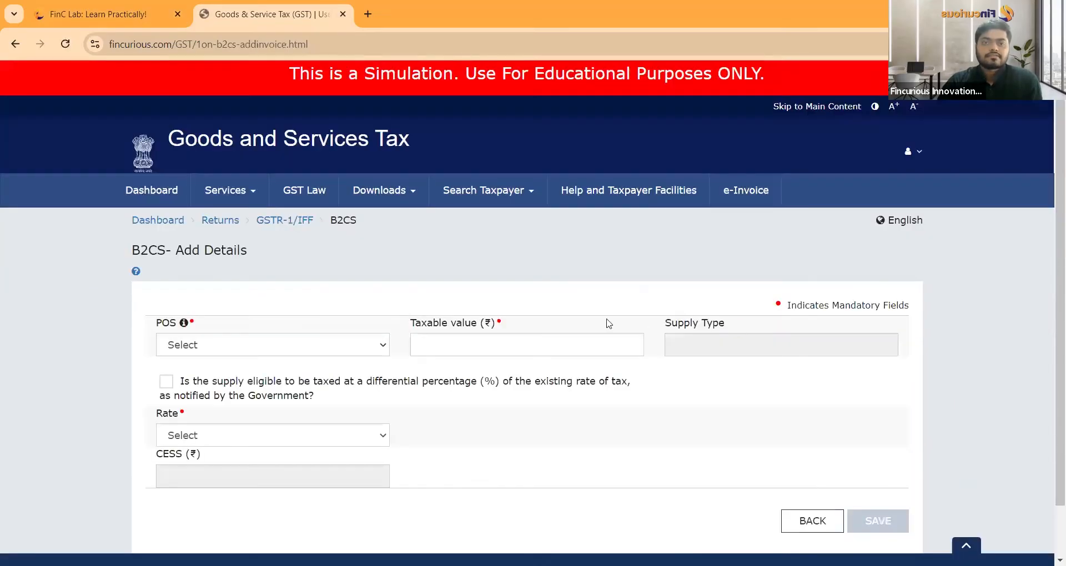
scroll(356, 297, down, 2)
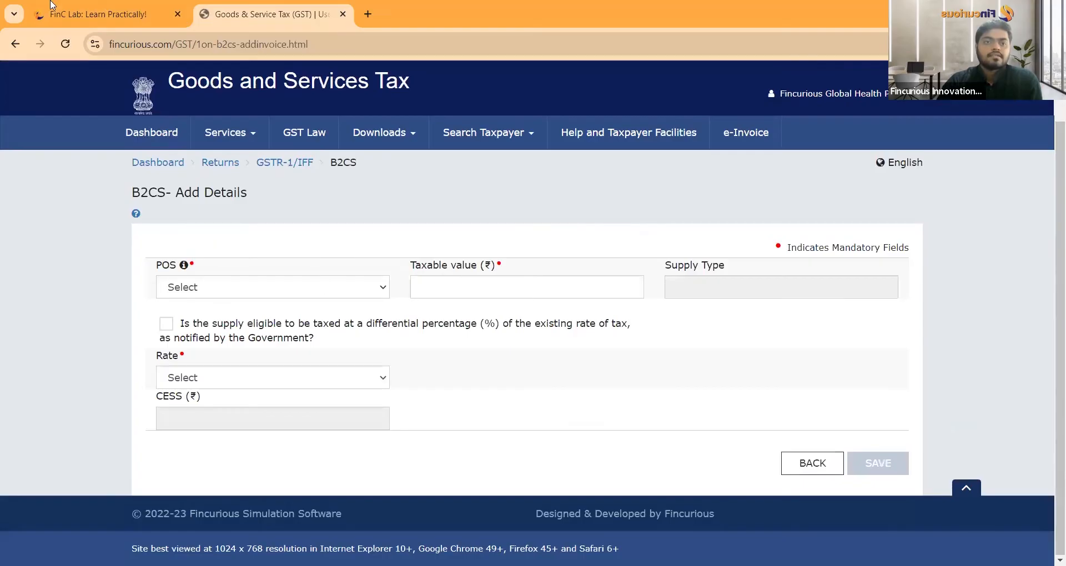
key(ctrl+shift+Tab)
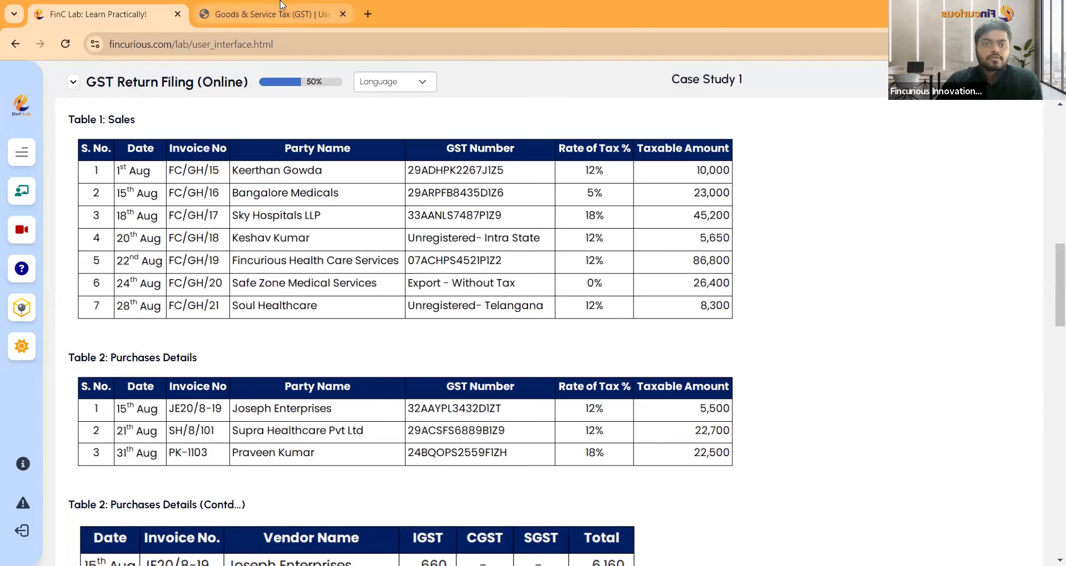
click(266, 13)
click(240, 289)
scroll(283, 233, down, 1)
scroll(287, 203, down, 5)
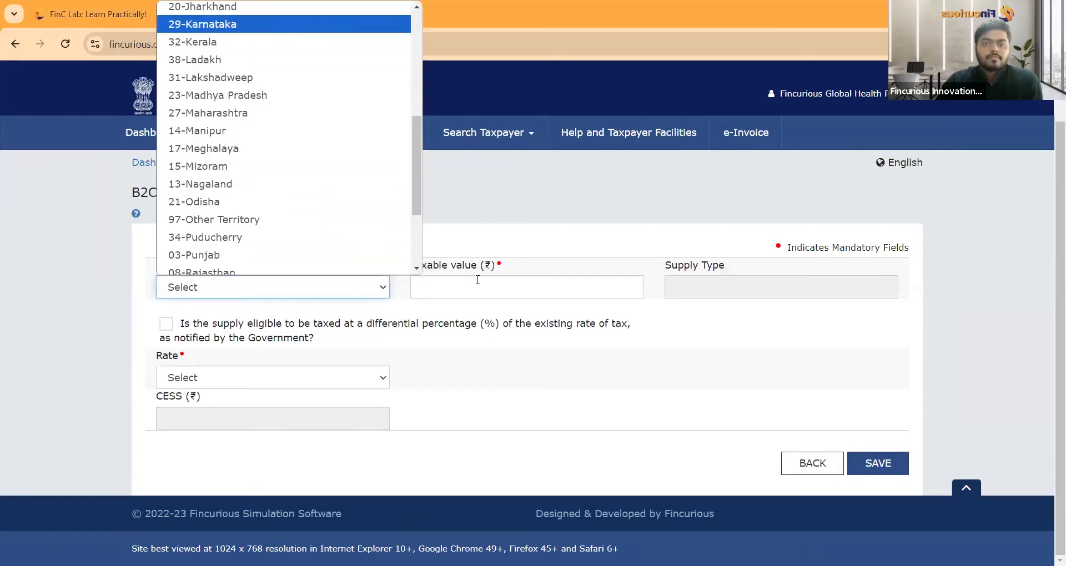
click(281, 28)
Step: Save the Karnataka entry at 12% on 5650 taxable (CGST 339, SGST 339)
click(138, 6)
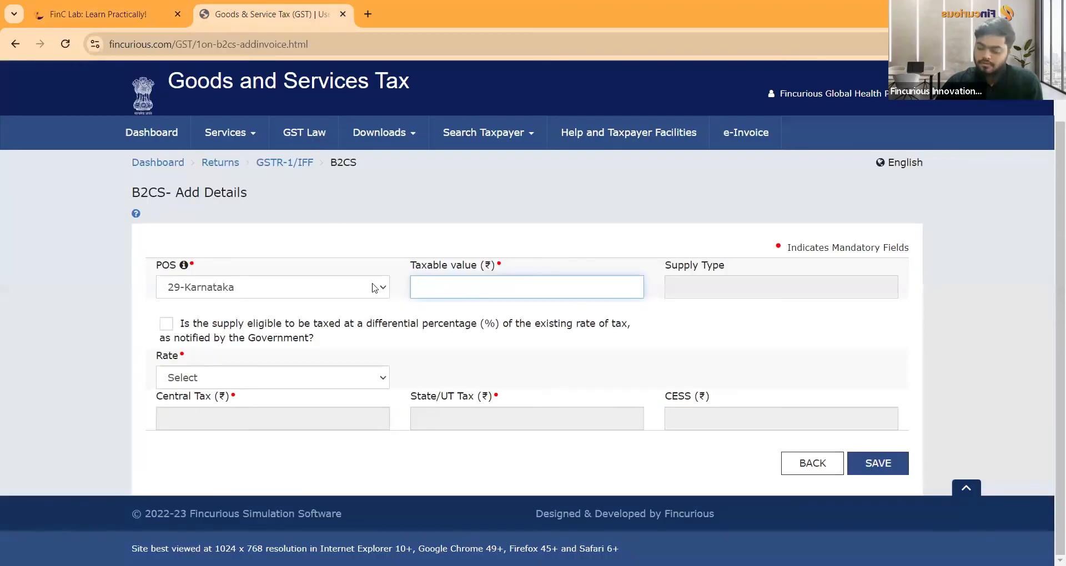
key(Tab)
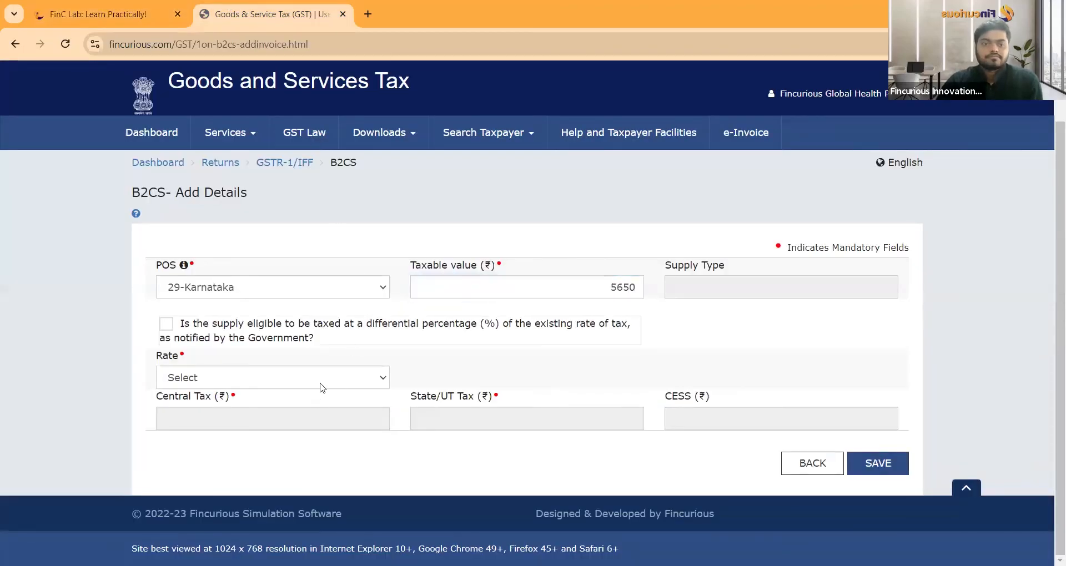
click(295, 376)
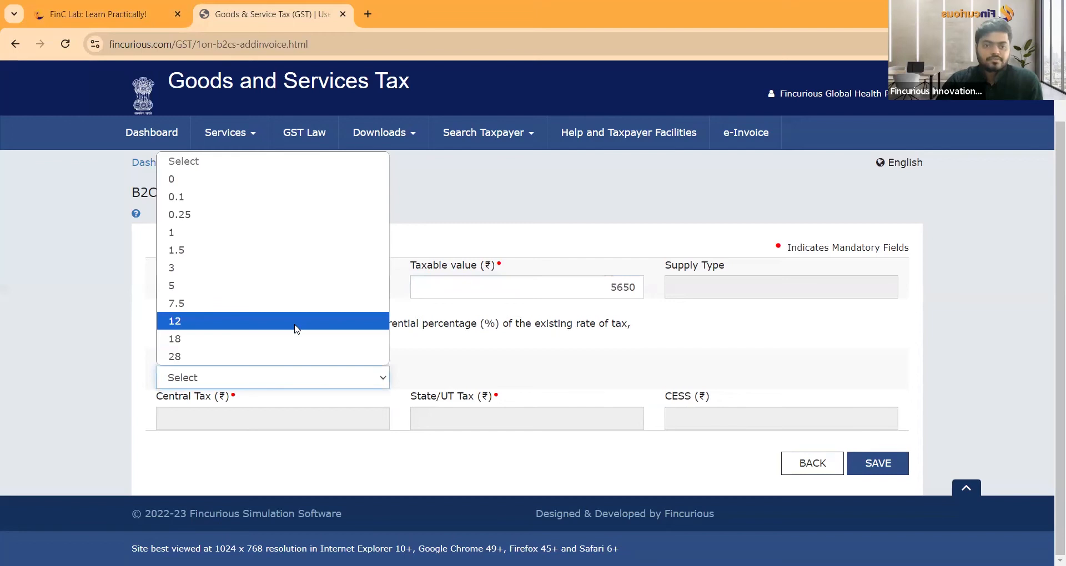
click(295, 321)
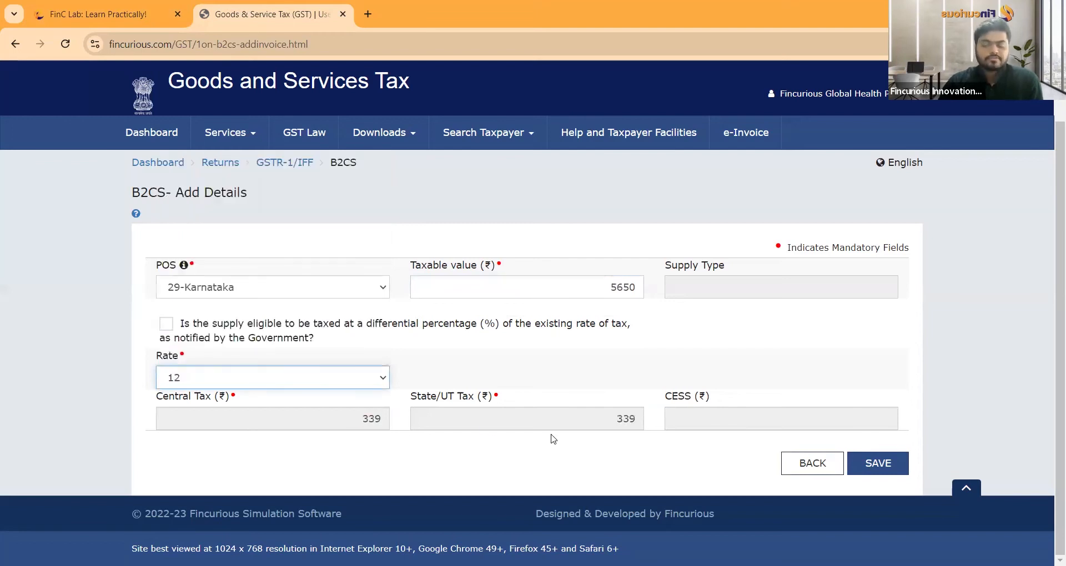
key(alt+Tab)
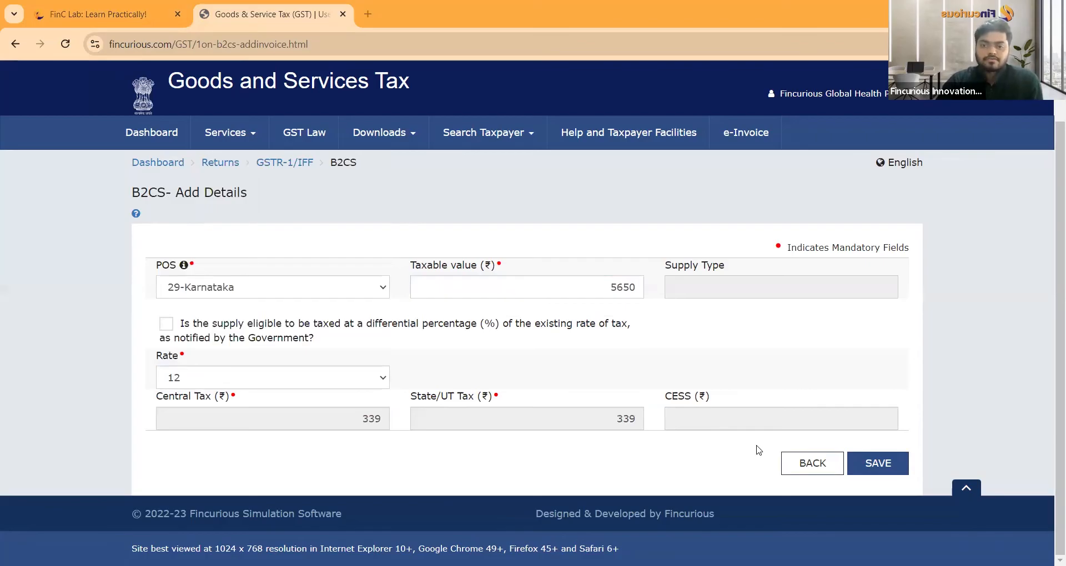
click(879, 465)
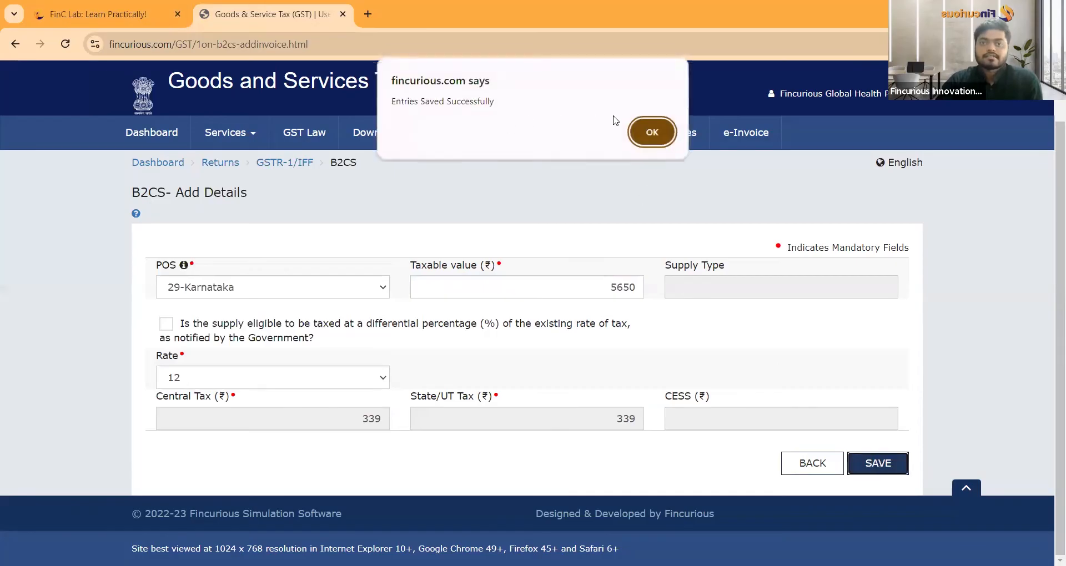
click(648, 133)
Step: Check the case study sales table and open a blank B2CS add form
scroll(599, 149, down, 2)
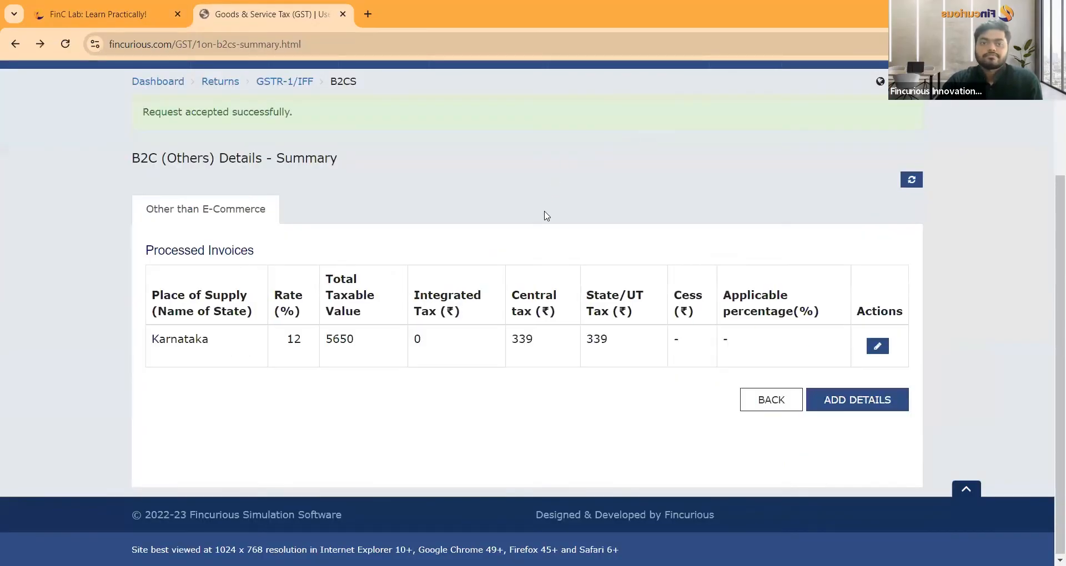
click(166, 12)
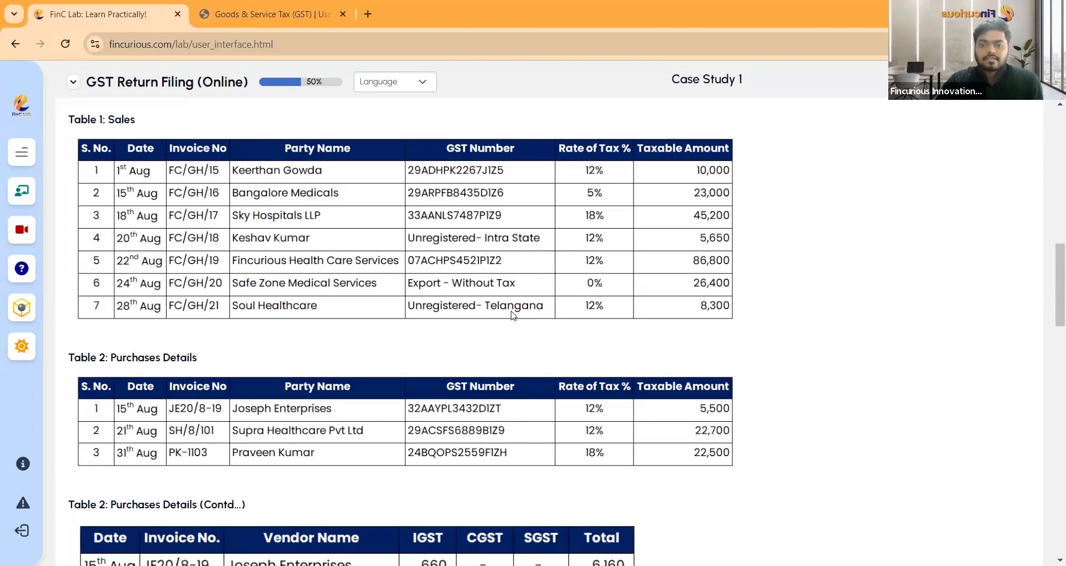
click(275, 12)
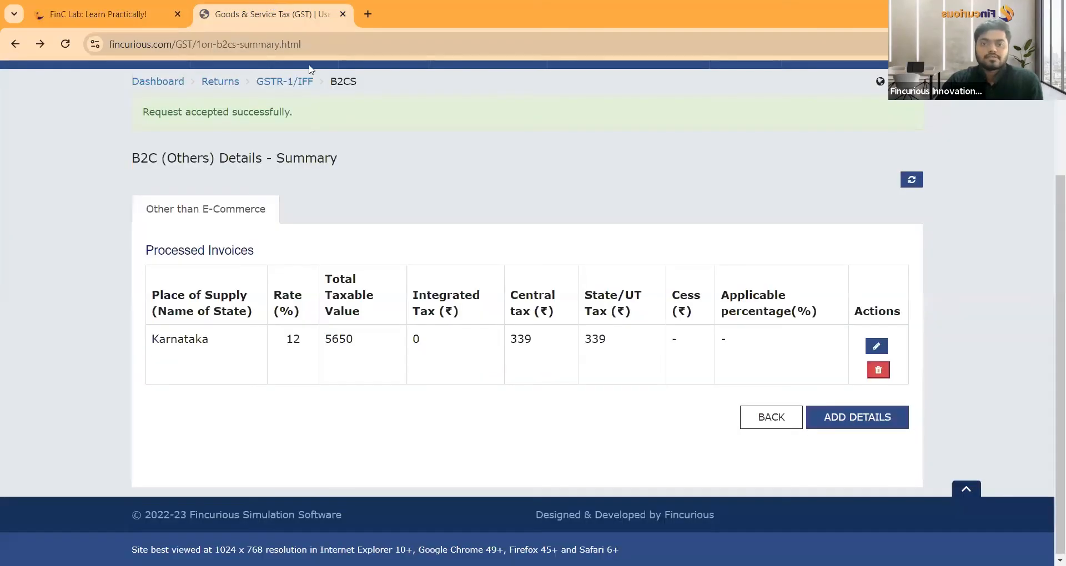
click(818, 420)
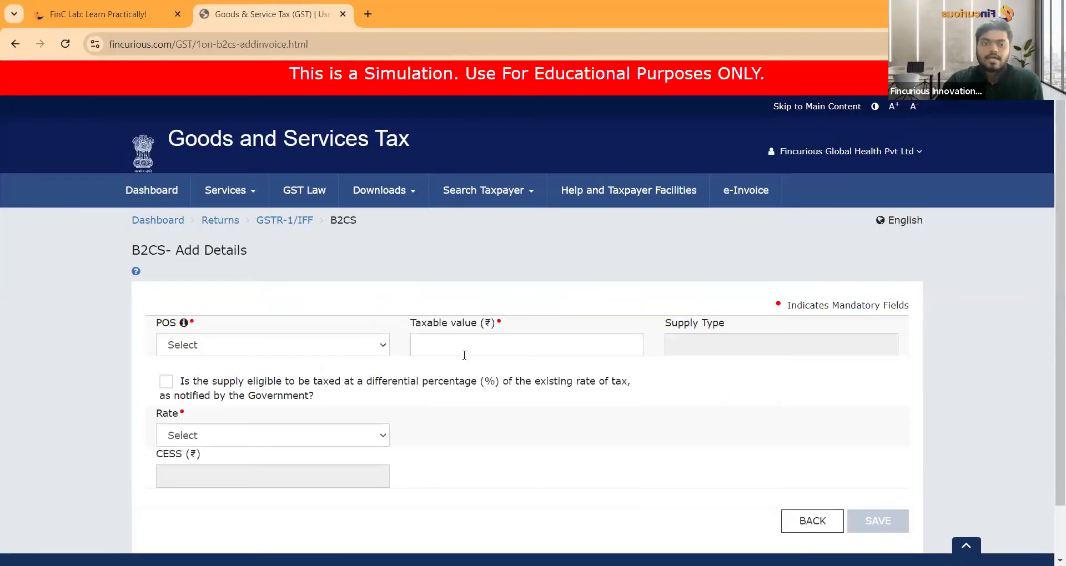
Step: Set place of supply to 36-Telangana and taxable value to 8300
click(348, 350)
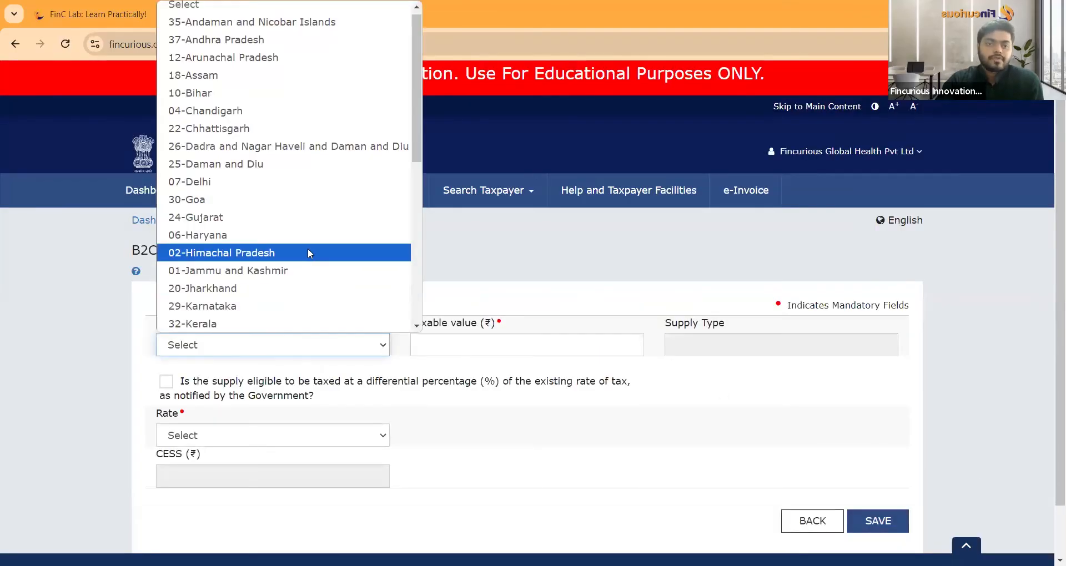
scroll(308, 248, down, 5)
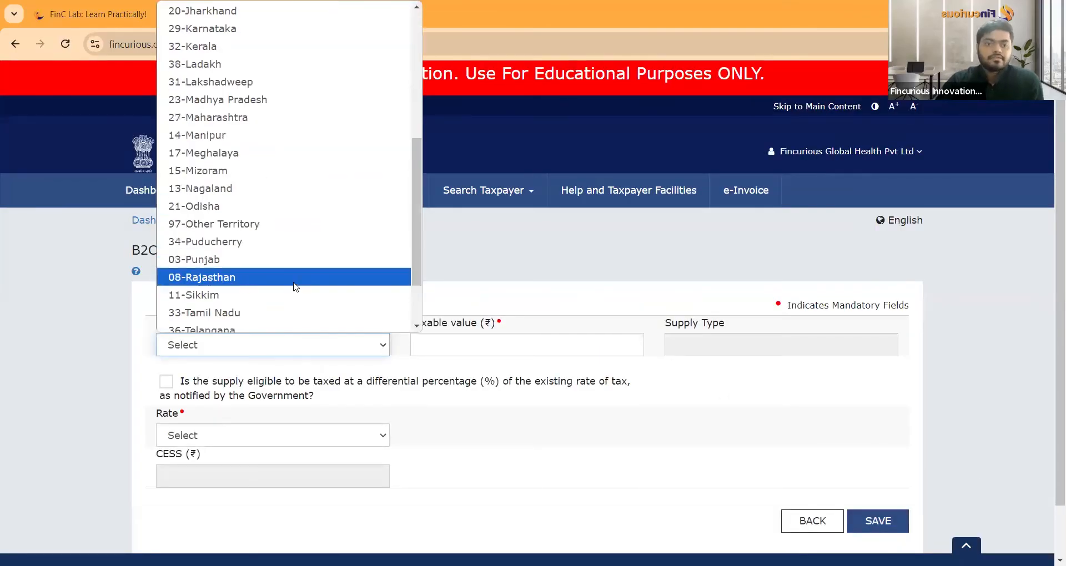
click(276, 323)
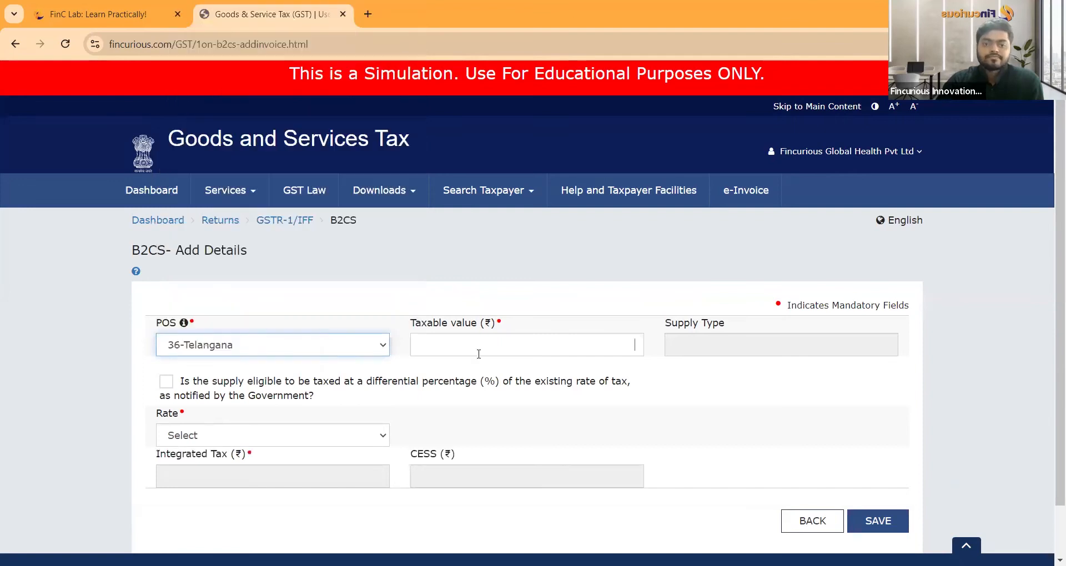
click(98, 6)
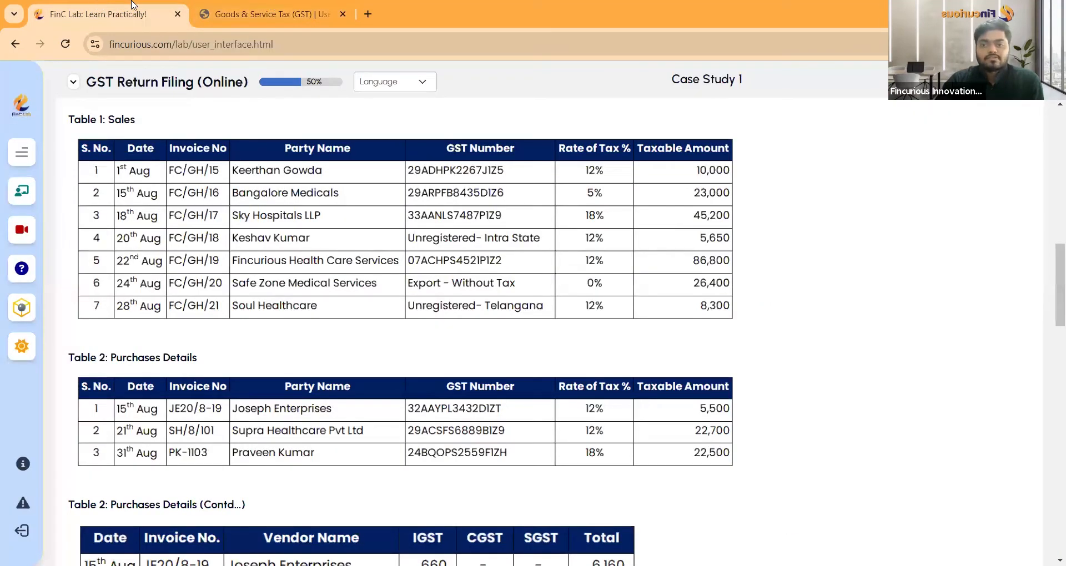
click(222, 10)
text(8300)
Step: Leave the differential-rate box unticked, choose rate 12, and save the Telangana entry
click(619, 388)
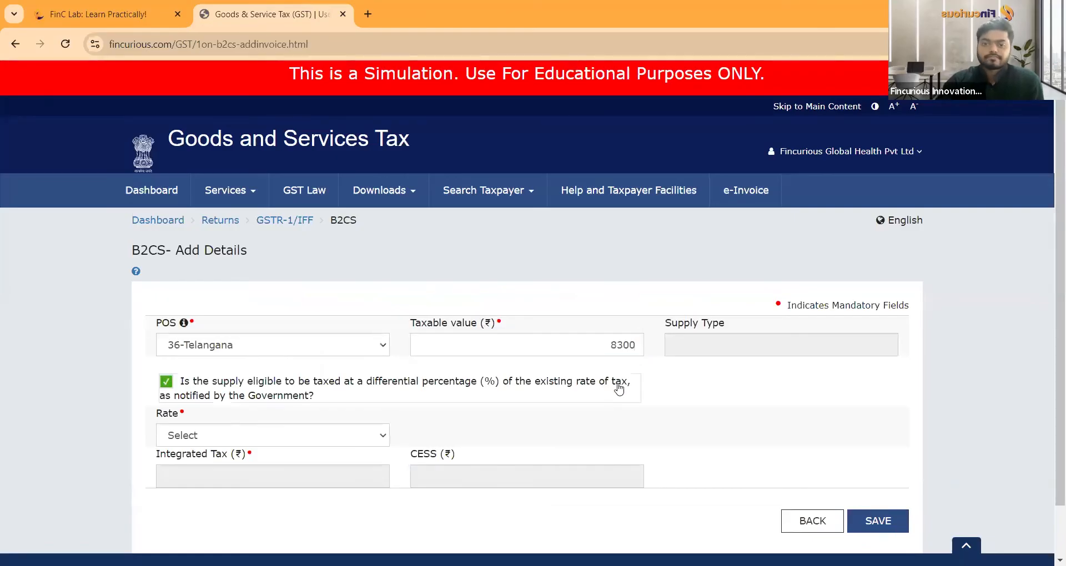
scroll(619, 389, down, 2)
click(171, 324)
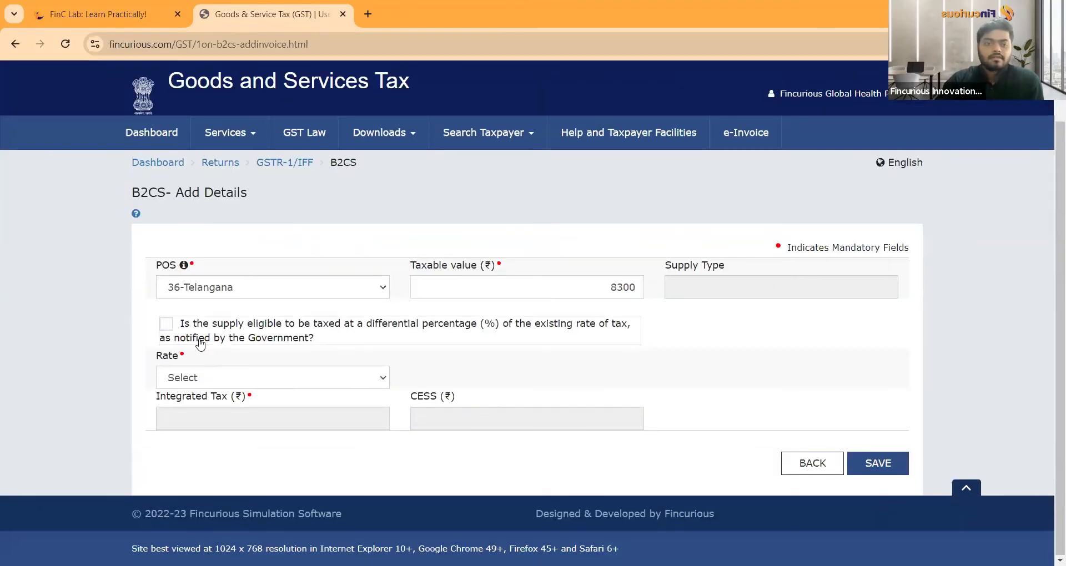
click(219, 381)
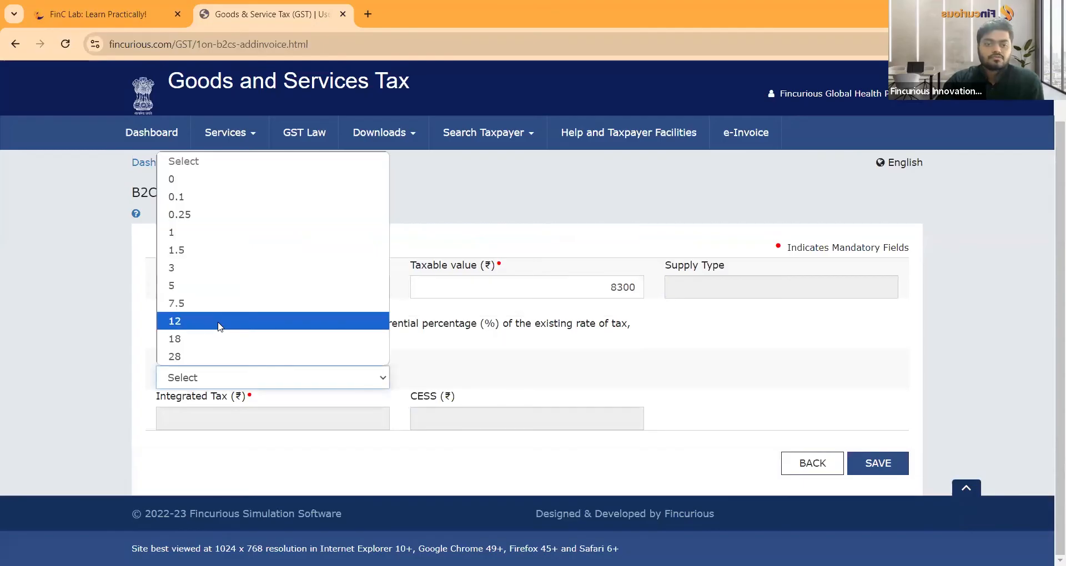
click(220, 322)
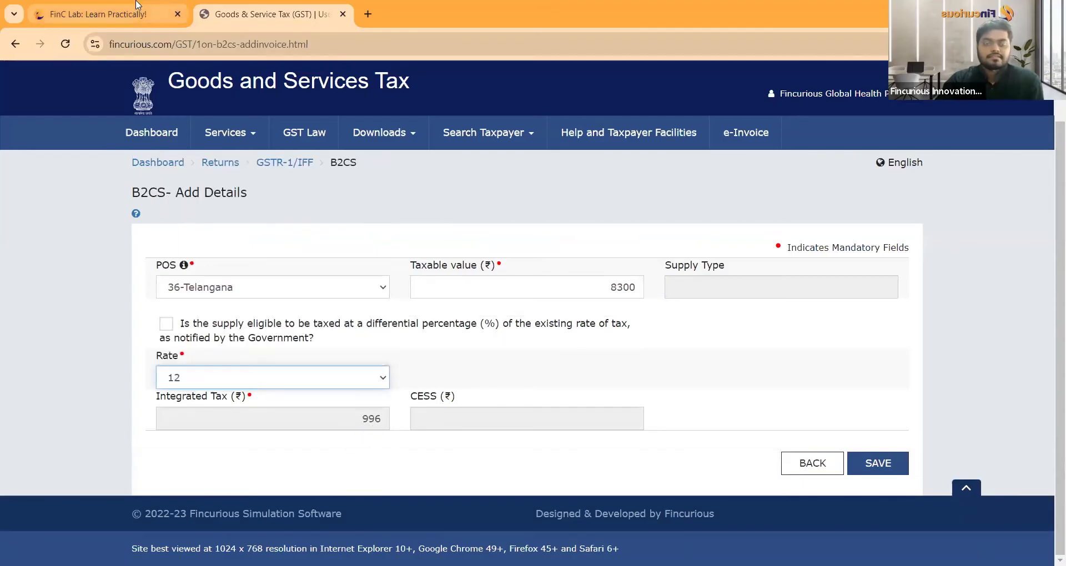
key(alt+Tab)
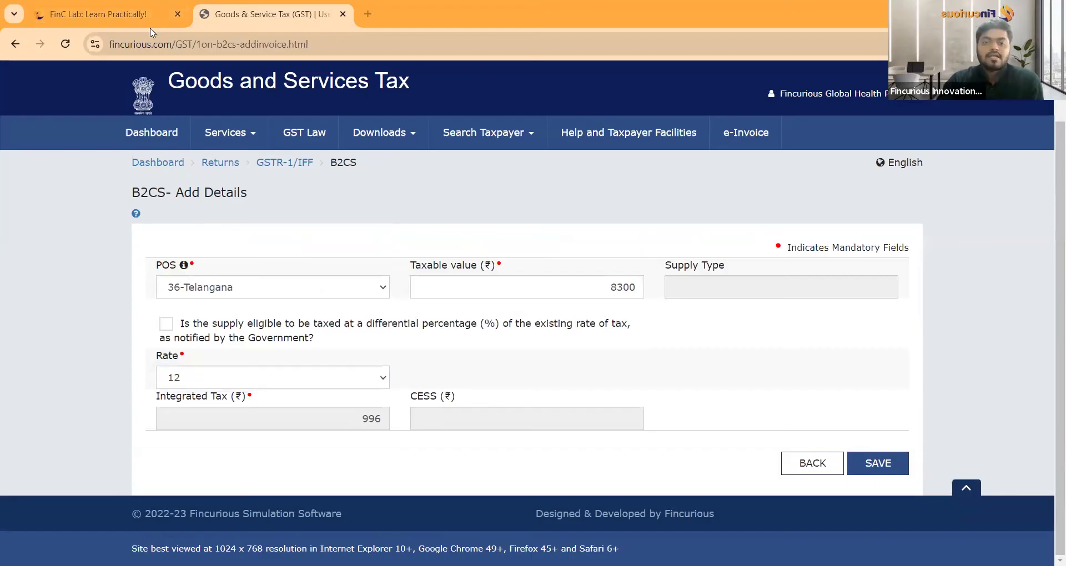
click(345, 411)
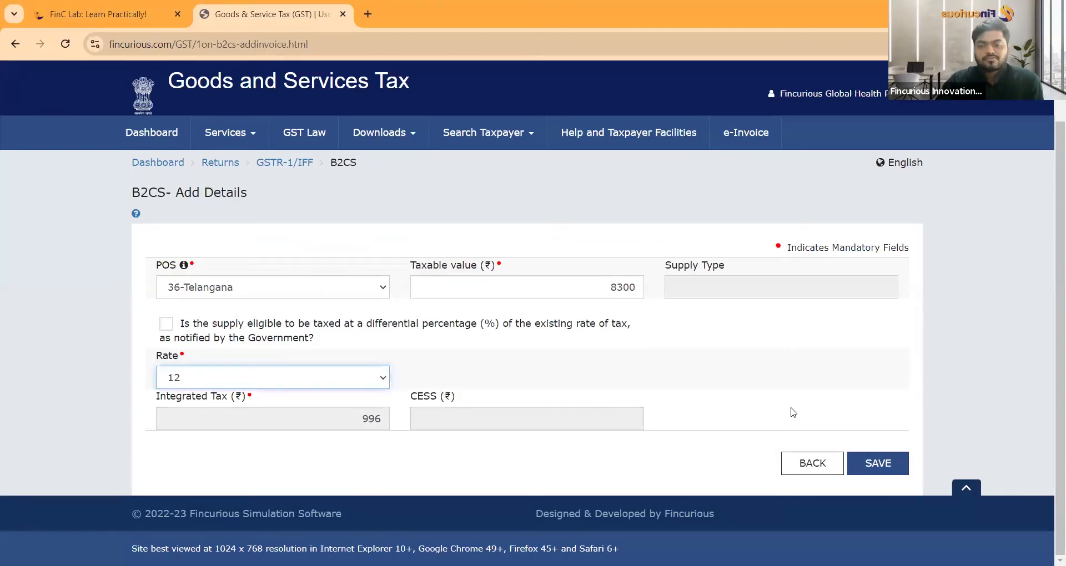
click(875, 461)
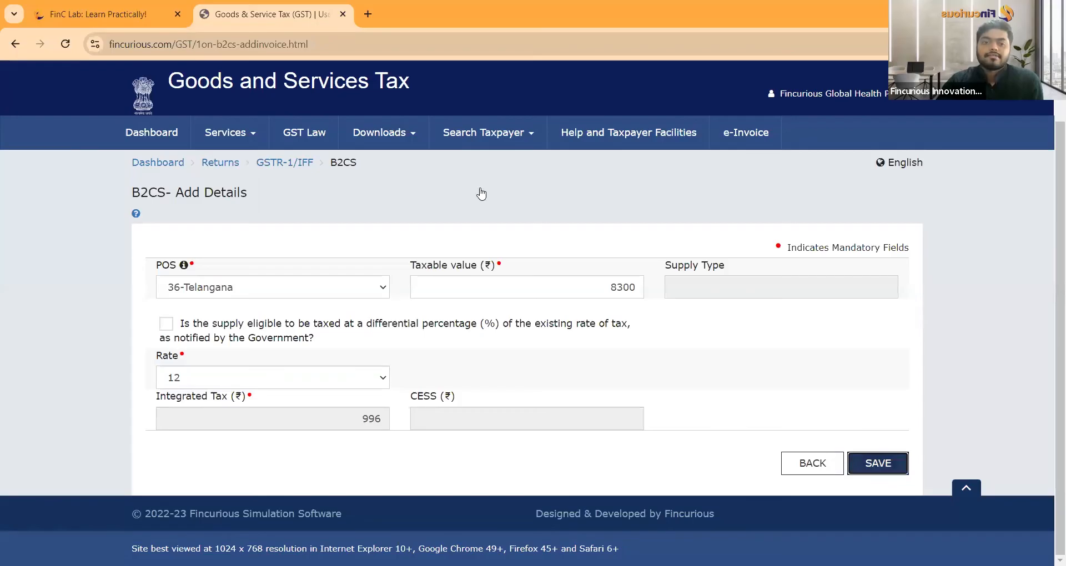
click(661, 131)
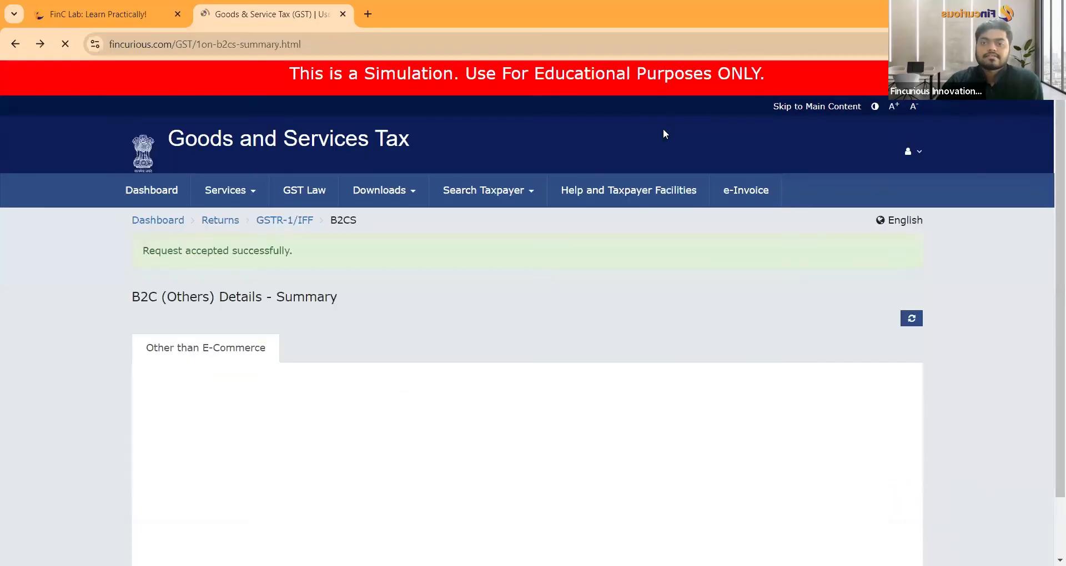
Step: Compare the B2C (Others) summary with the case study and return to the GSTR-1 overview
scroll(503, 225, down, 3)
scroll(522, 225, down, 1)
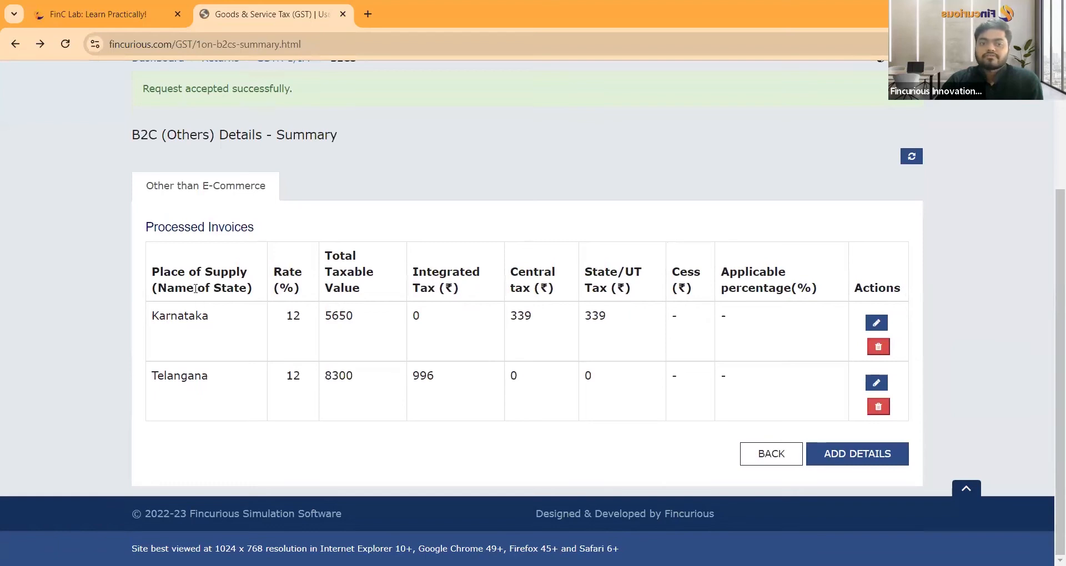
click(111, 11)
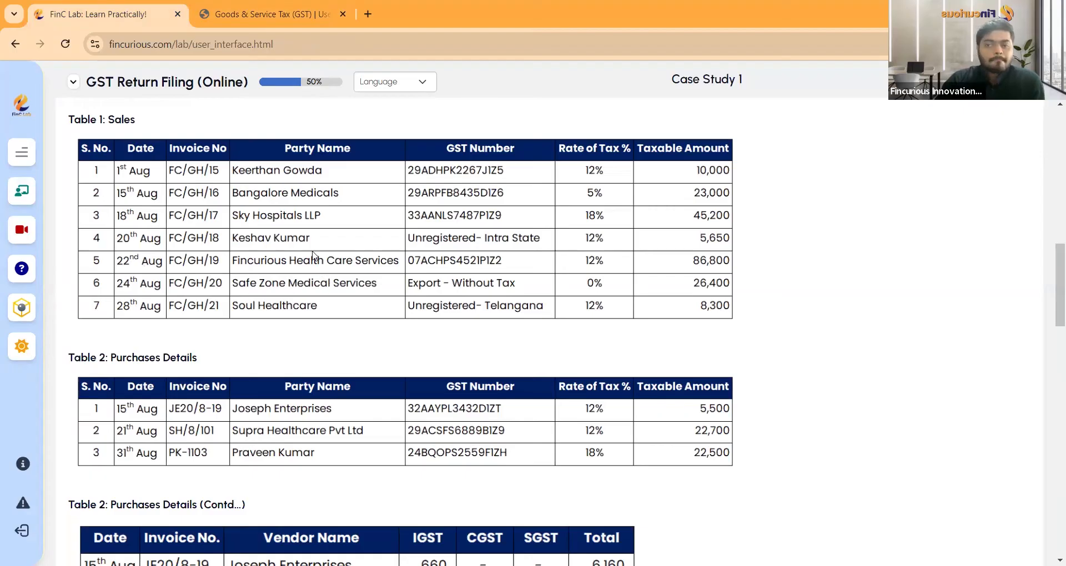
click(266, 13)
click(772, 455)
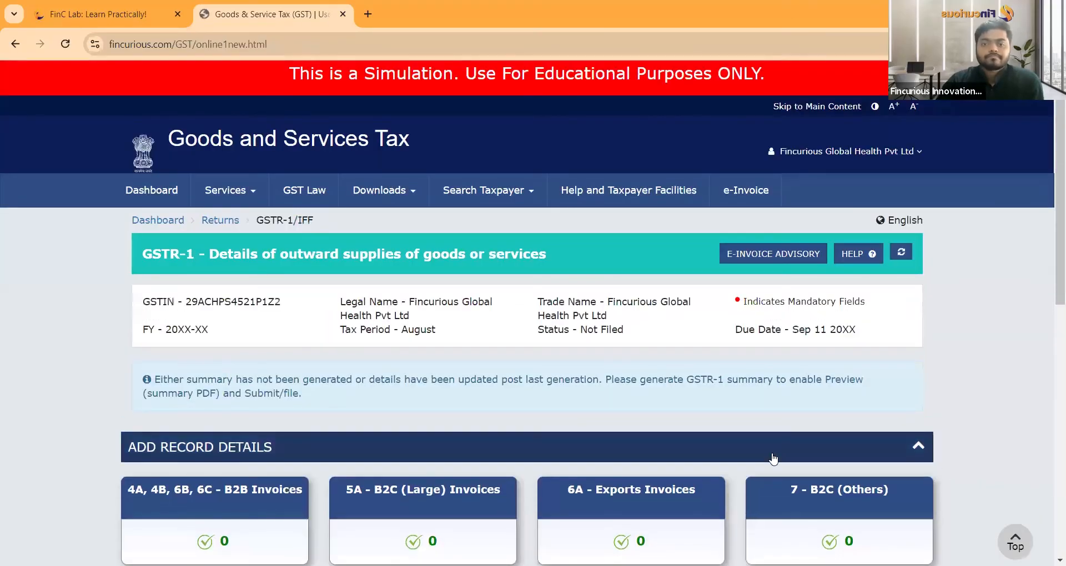
scroll(737, 385, down, 4)
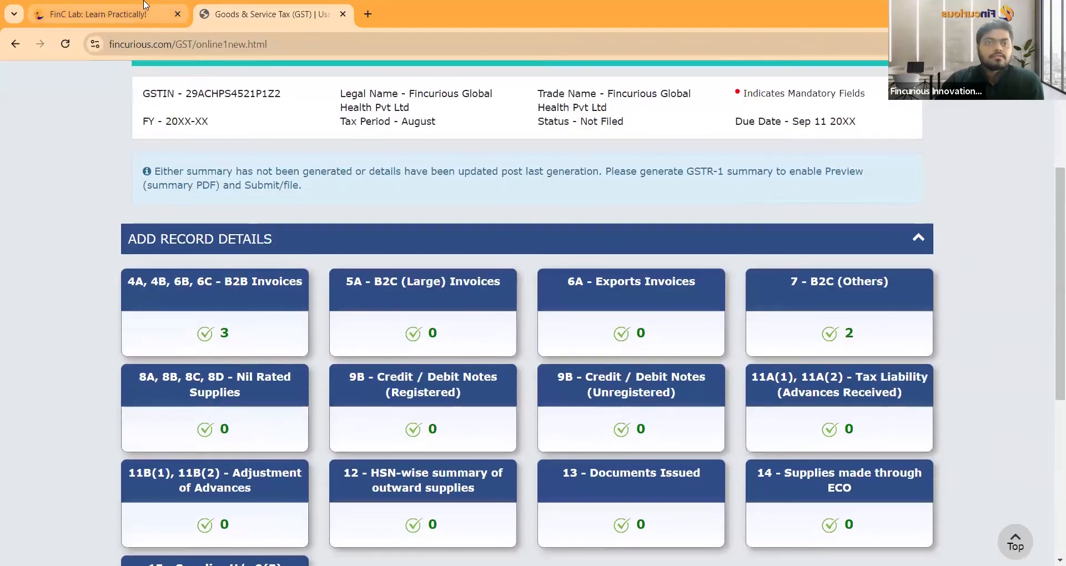
click(145, 6)
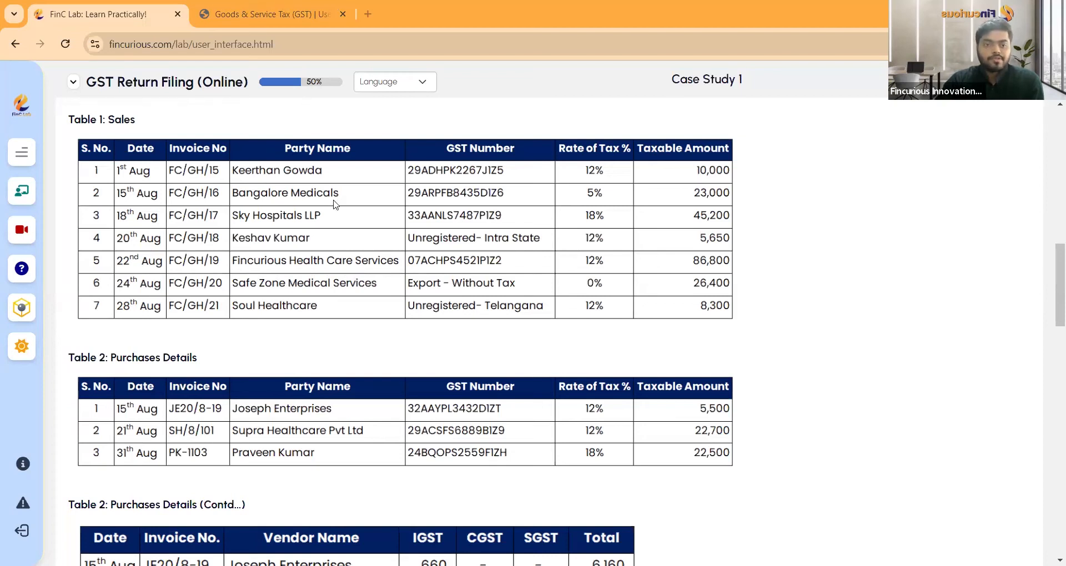
key(ctrl+Tab)
Step: Start a new B2B invoice and paste the recipient's GSTIN so details auto-fill
click(250, 331)
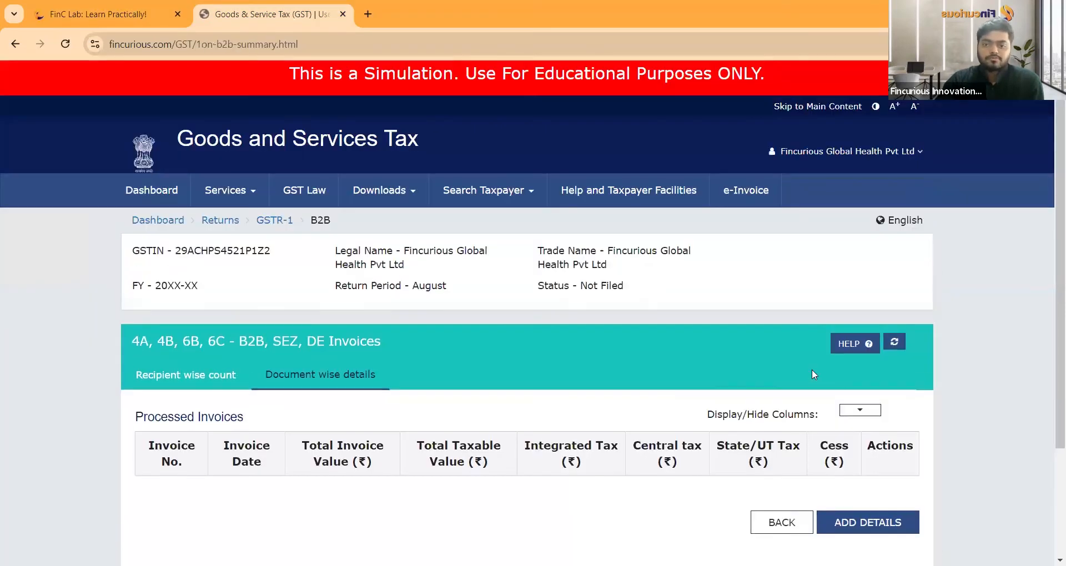
scroll(687, 375, down, 3)
click(864, 477)
scroll(311, 291, down, 4)
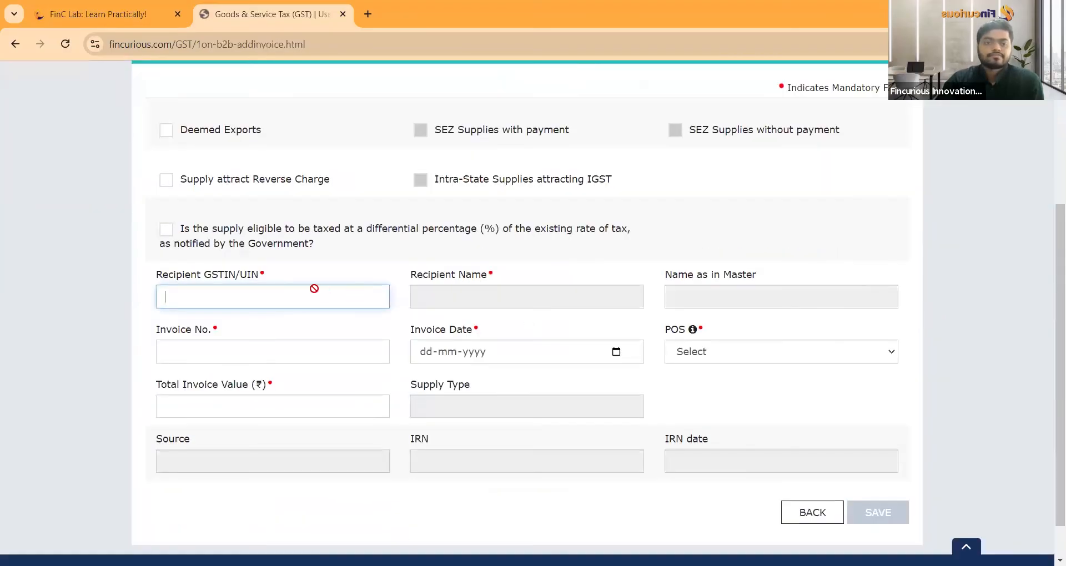
text(07ACHPS4521P1Z2)
key(Tab)
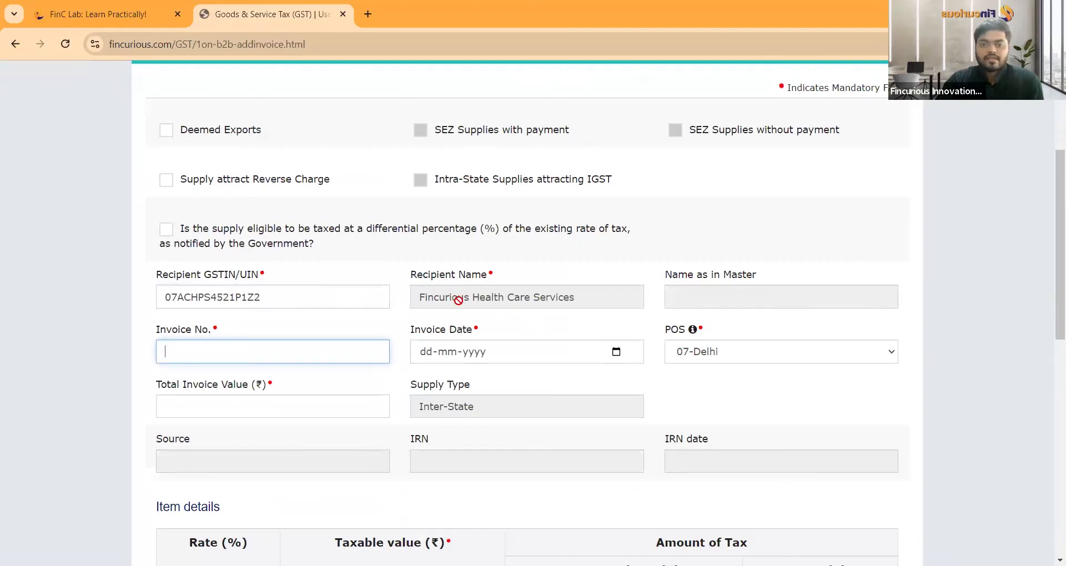
Step: Fill in invoice FC/GH/19 dated 22-08-2024 with total invoice value 97216
click(74, 5)
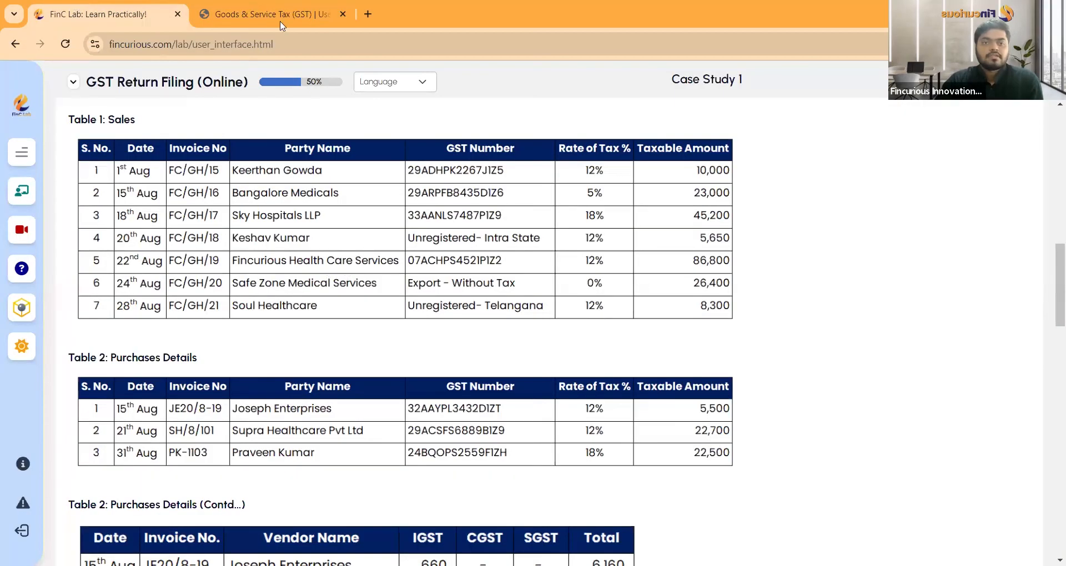
click(265, 7)
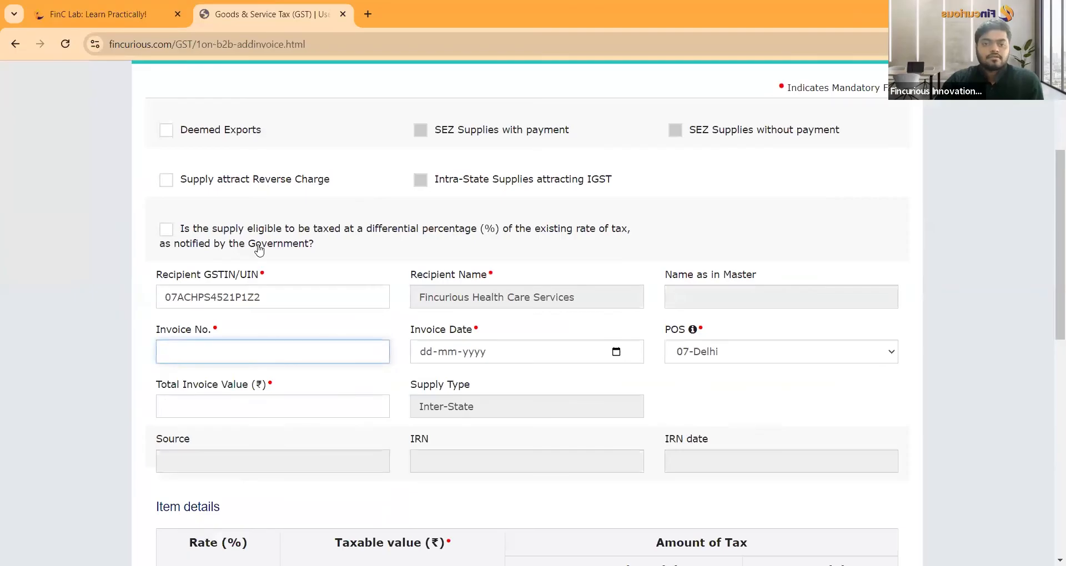
key(alt+Tab)
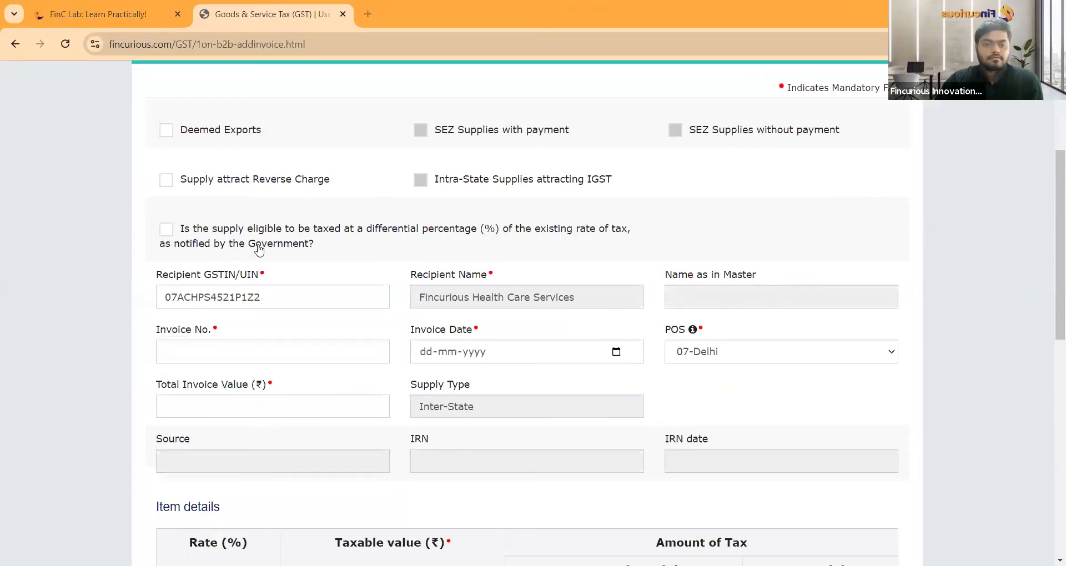
click(192, 366)
key(Tab)
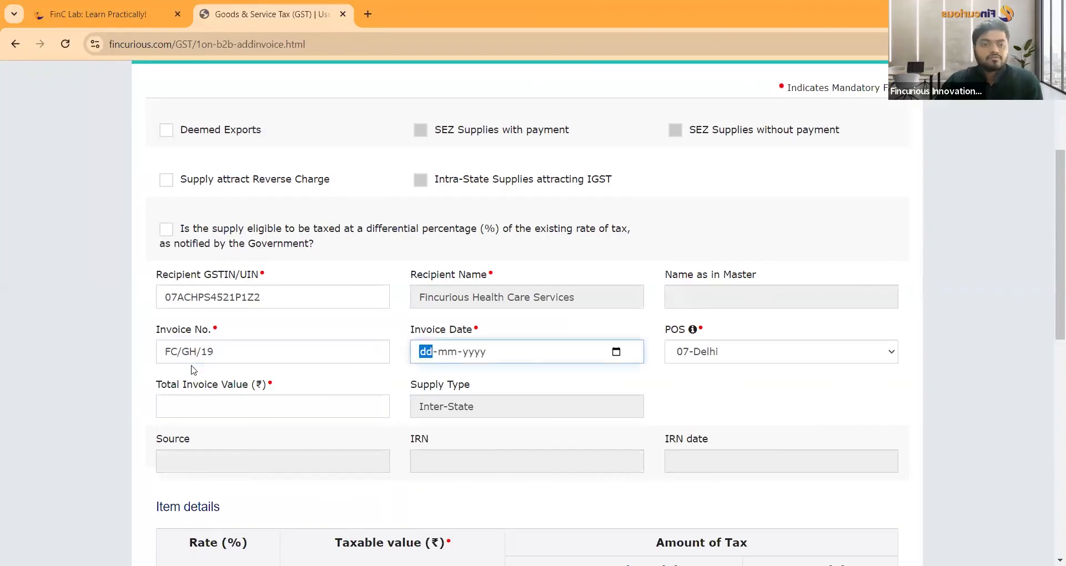
text(22-08-2024)
key(Tab)
key(Tab)
key(Tab)
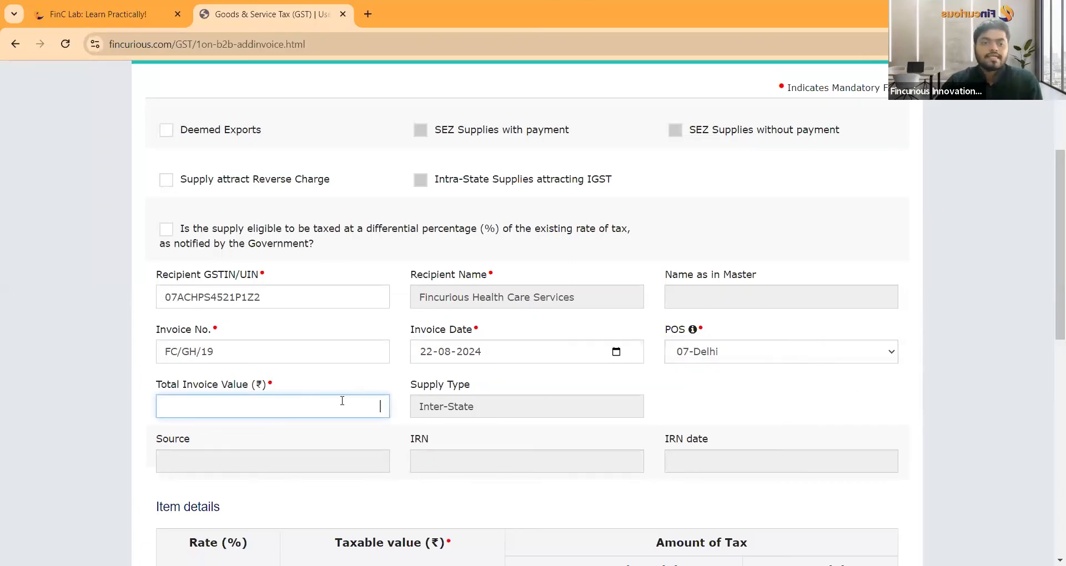
key(alt+Tab)
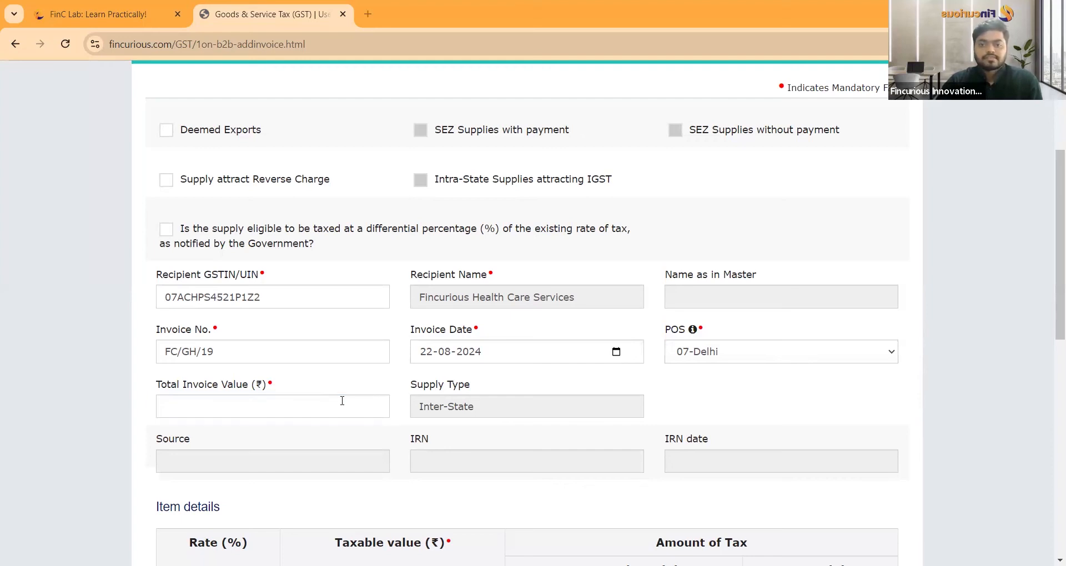
key(alt+Tab)
text(97216)
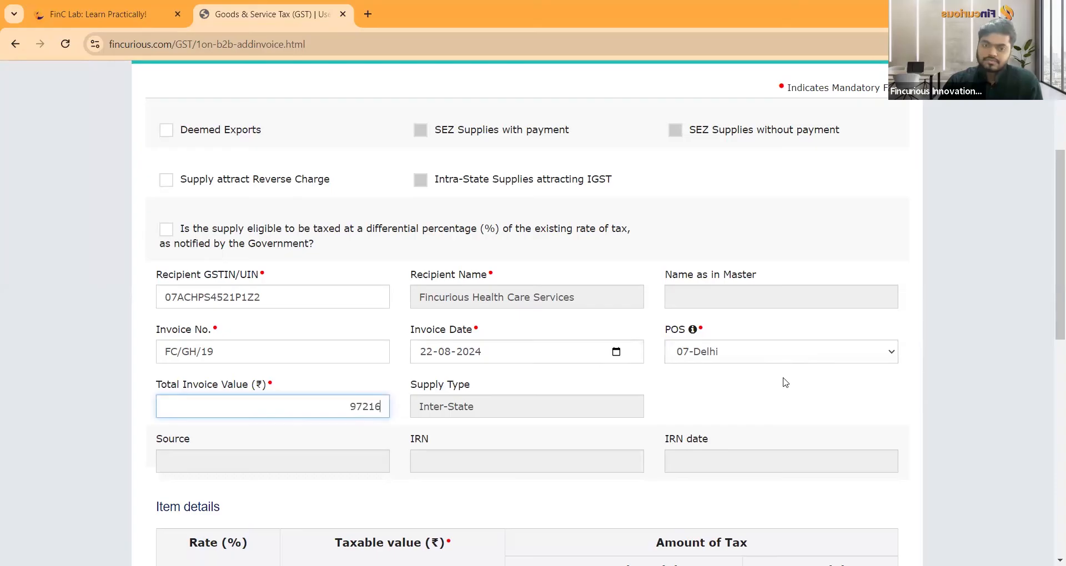
Step: Enter 86800 as the 12% taxable value (IGST 10416) and save the invoice
scroll(773, 358, down, 7)
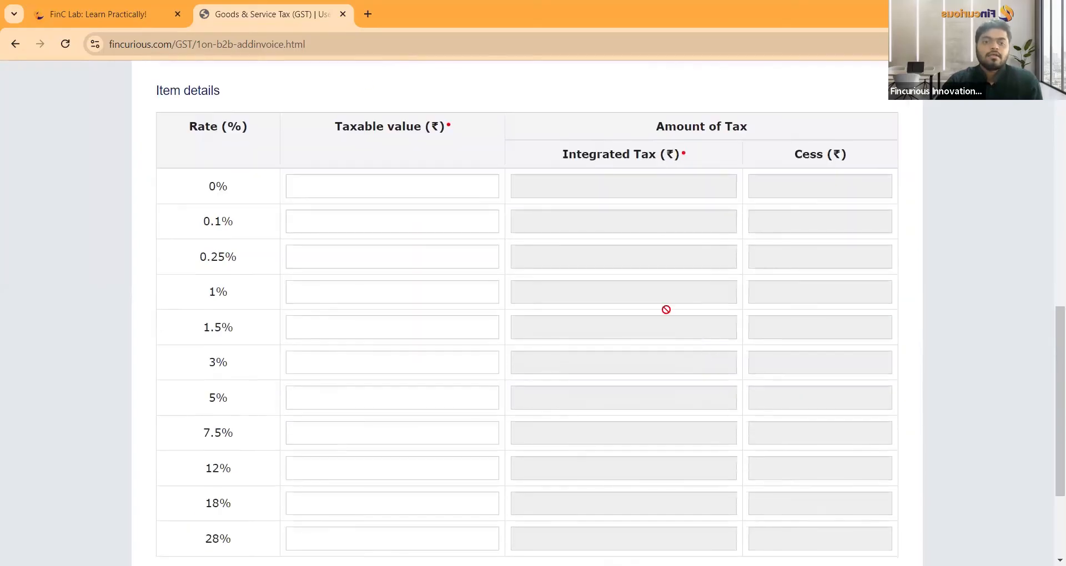
click(127, 6)
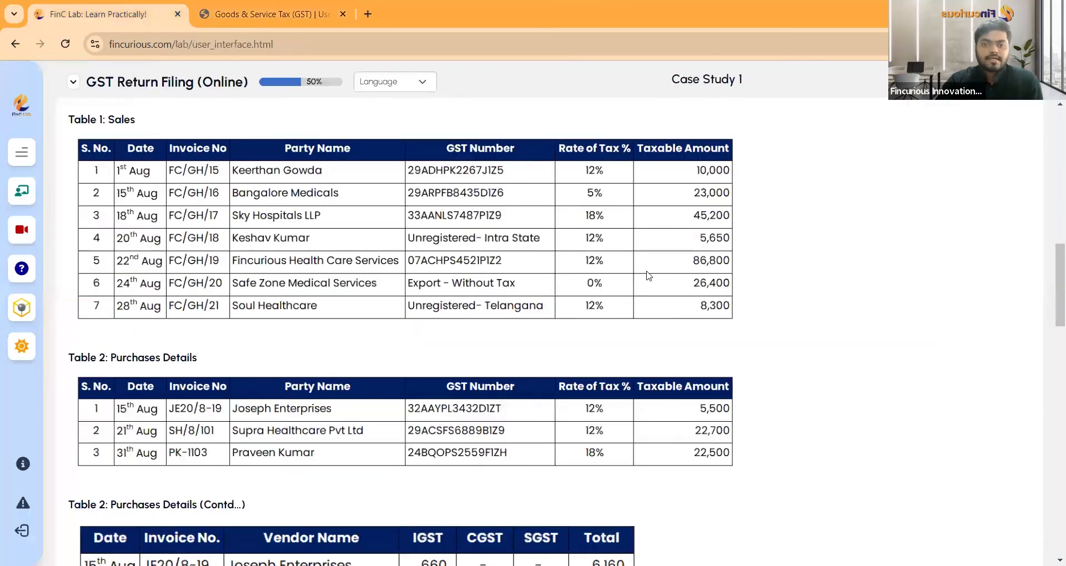
click(251, 4)
scroll(395, 401, down, 2)
click(381, 404)
text(86800)
key(Tab)
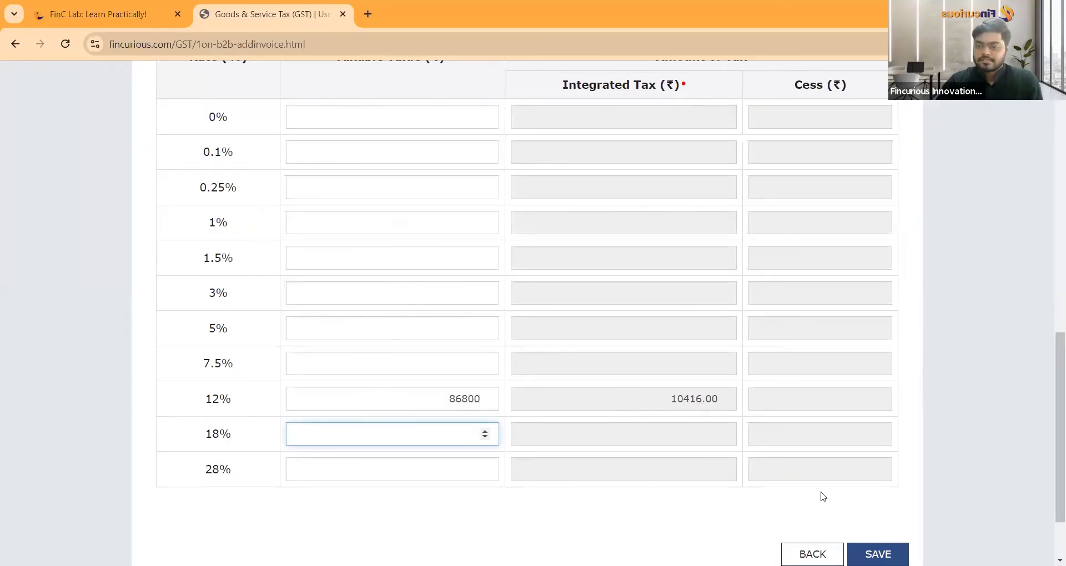
click(877, 554)
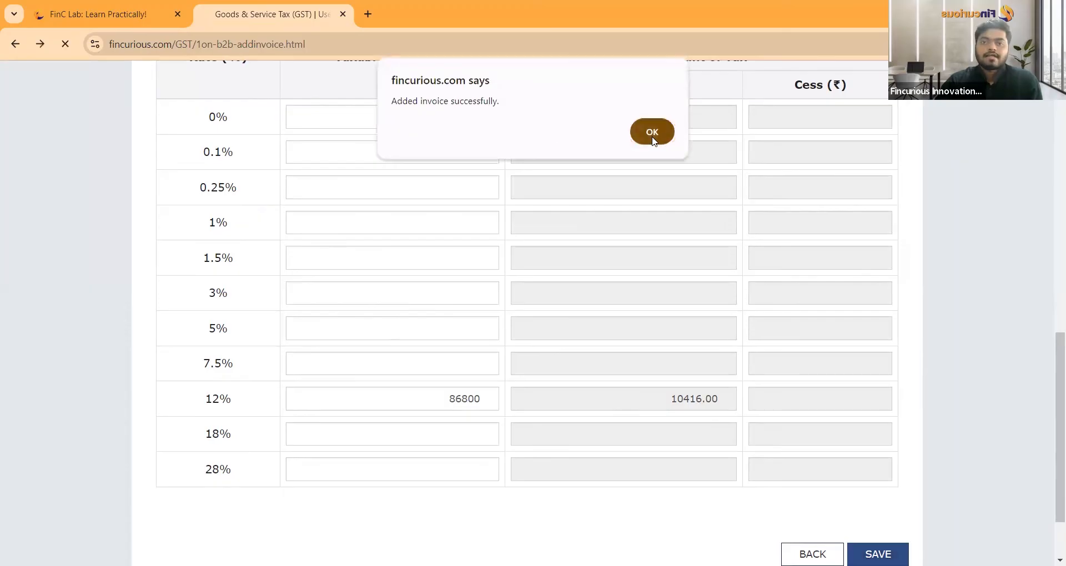
click(652, 133)
scroll(538, 308, down, 2)
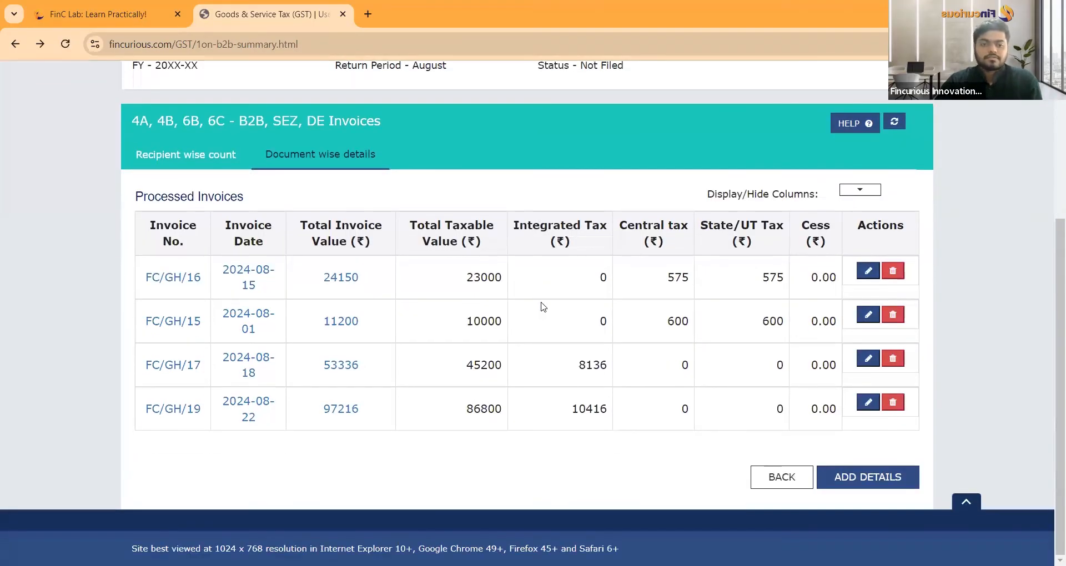
click(81, 7)
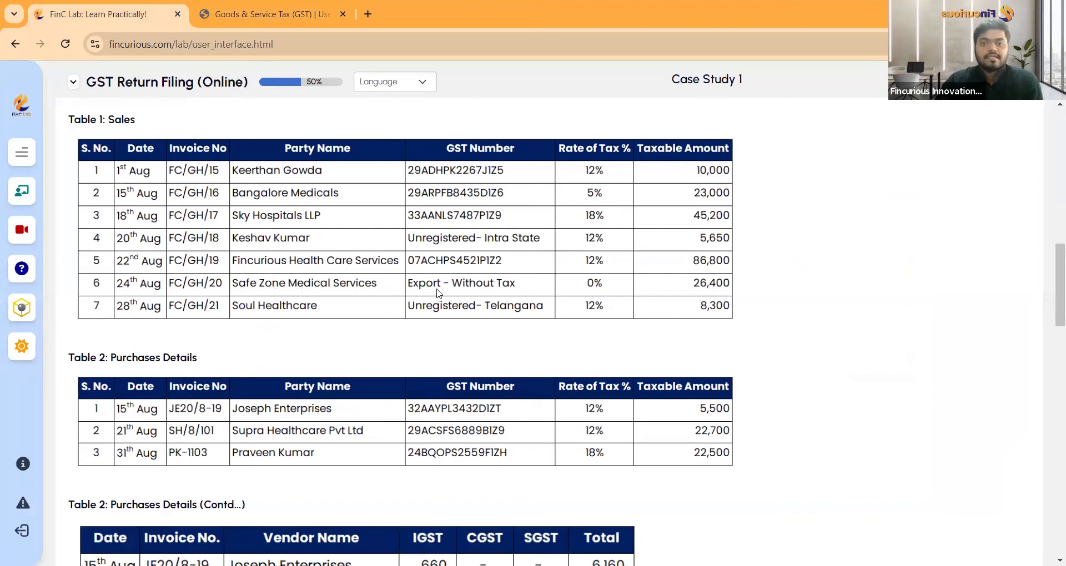
Step: Return to the GSTR-1 summary and start a new 6A Exports invoice
click(228, 8)
click(770, 489)
scroll(294, 287, down, 3)
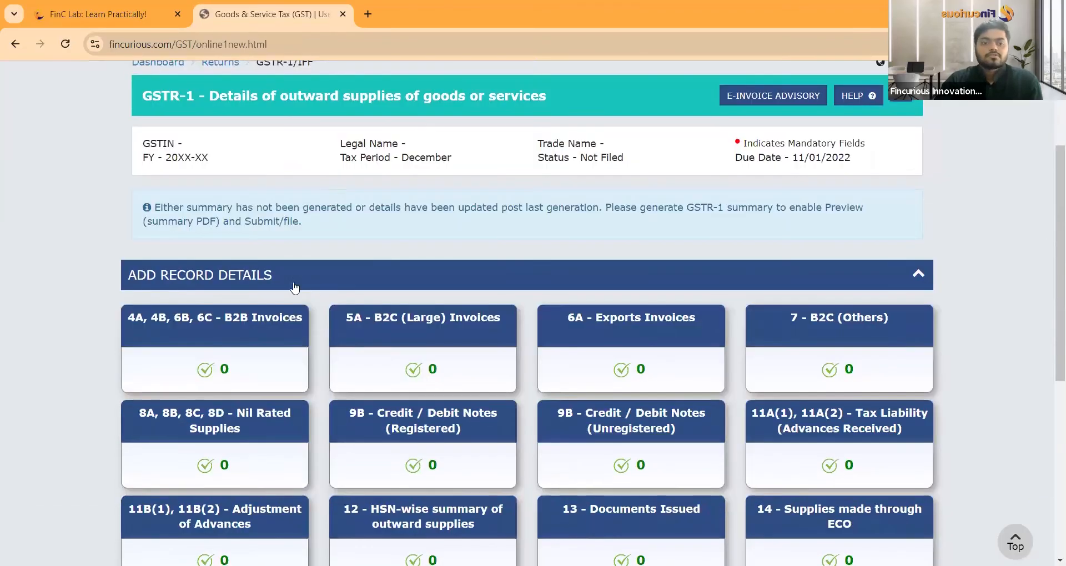
scroll(294, 287, down, 1)
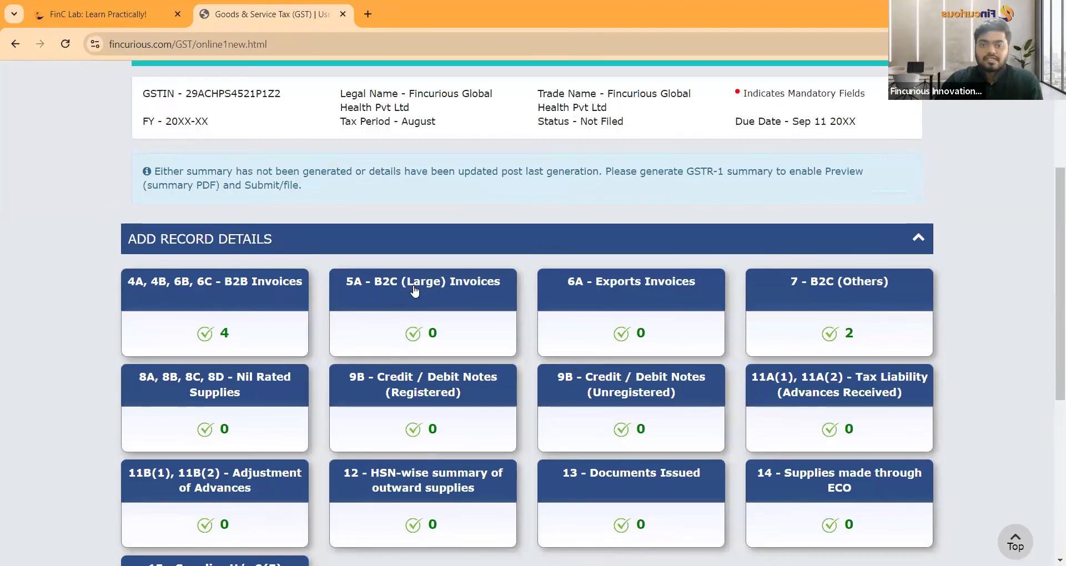
click(613, 303)
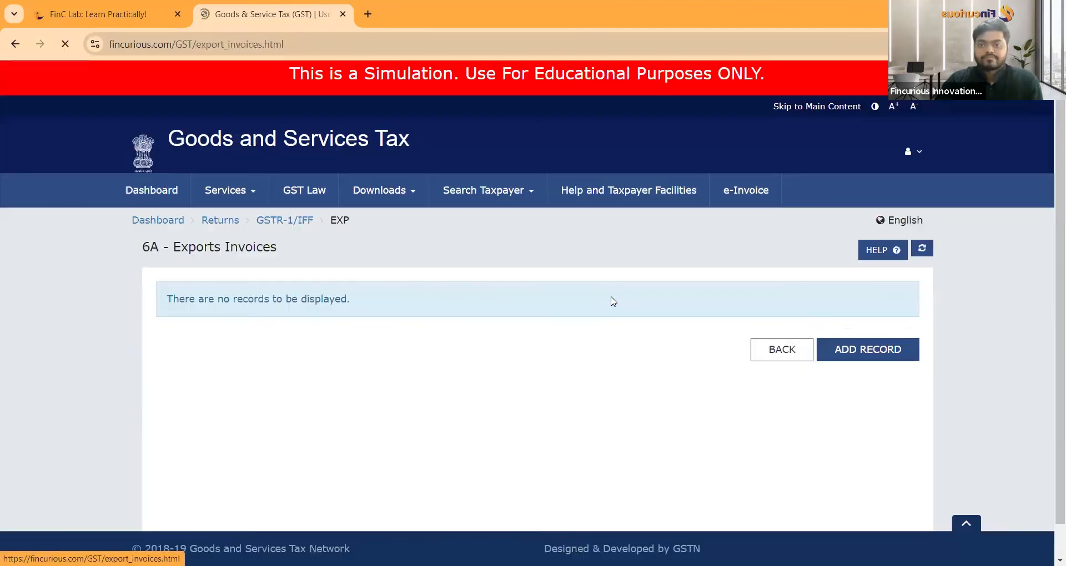
click(858, 357)
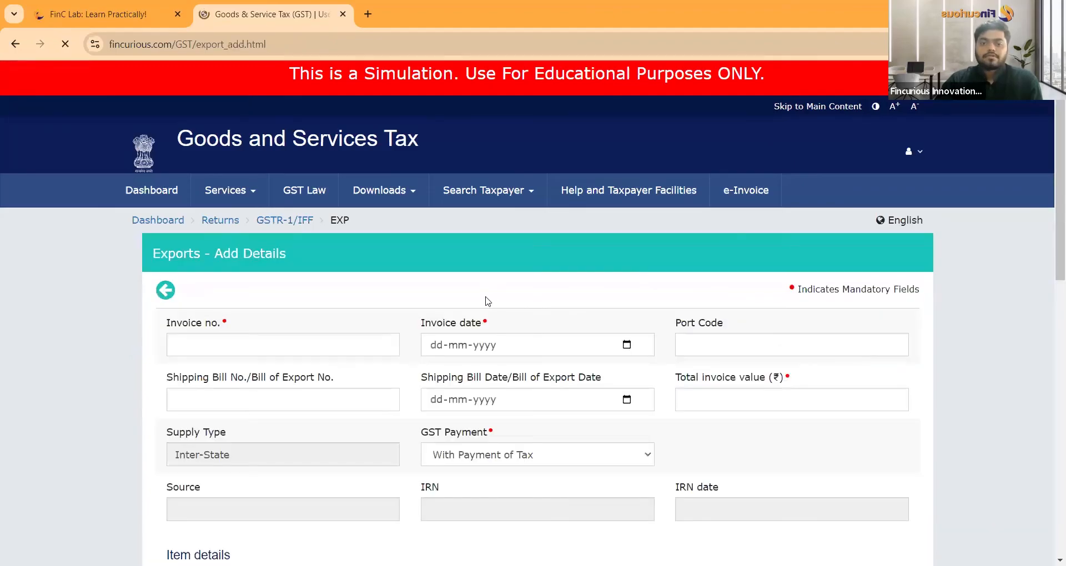
Step: Enter export invoice number FC/GH/20 dated 24-08-2024
scroll(486, 302, down, 2)
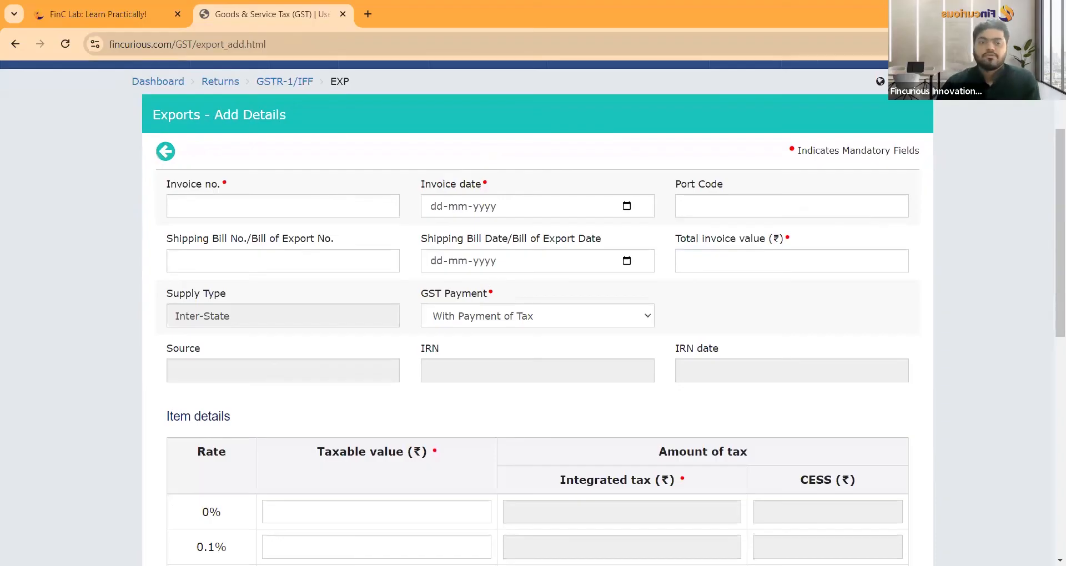
click(111, 5)
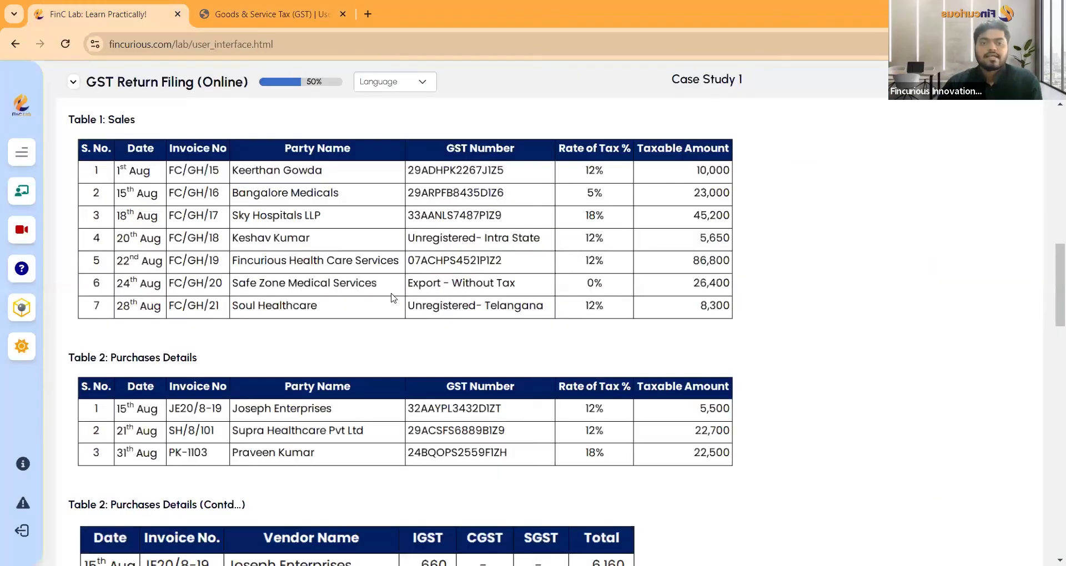
click(293, 7)
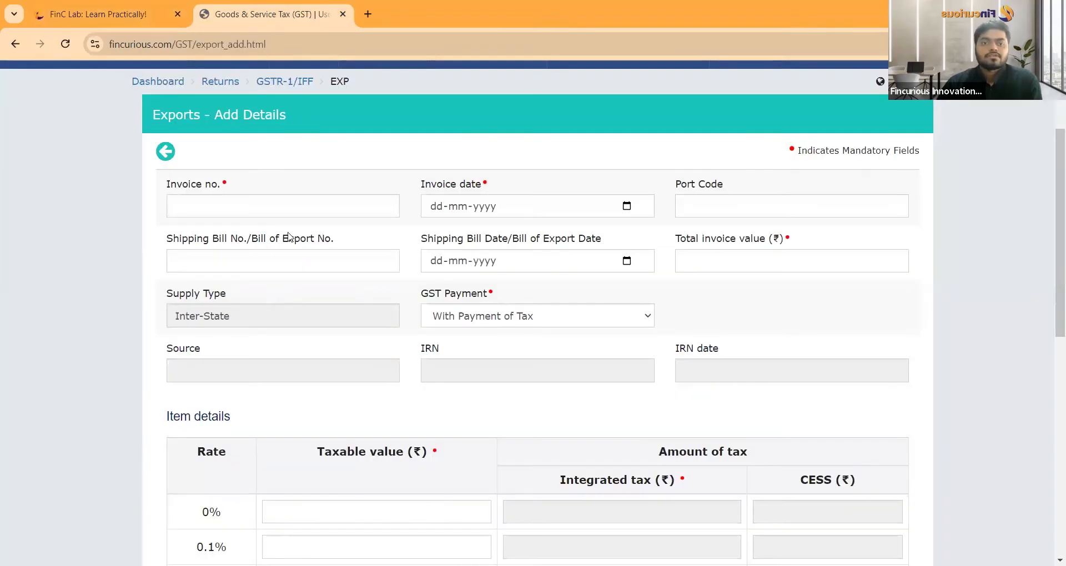
click(243, 209)
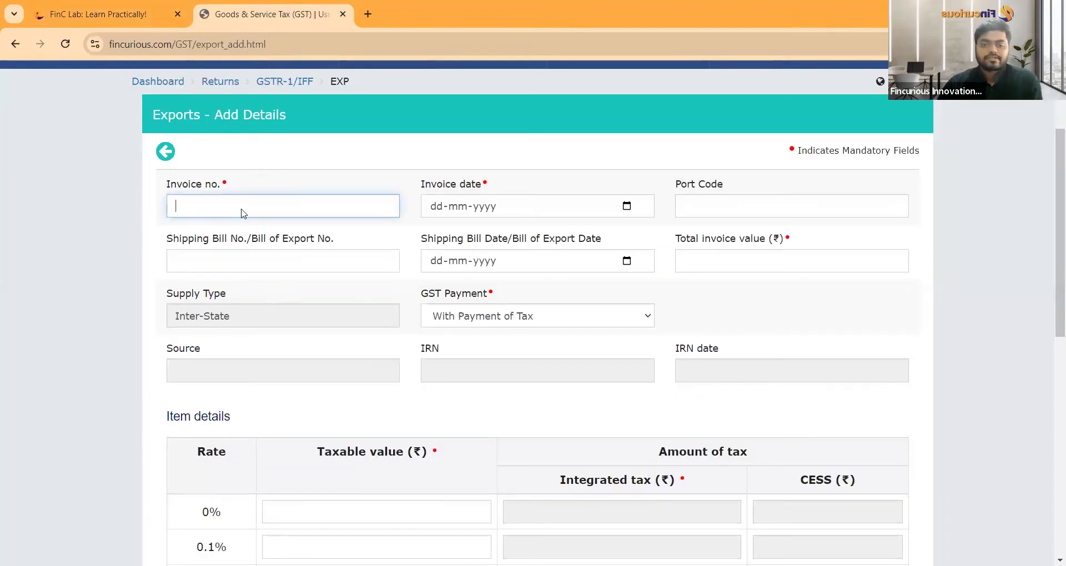
key(alt+Tab)
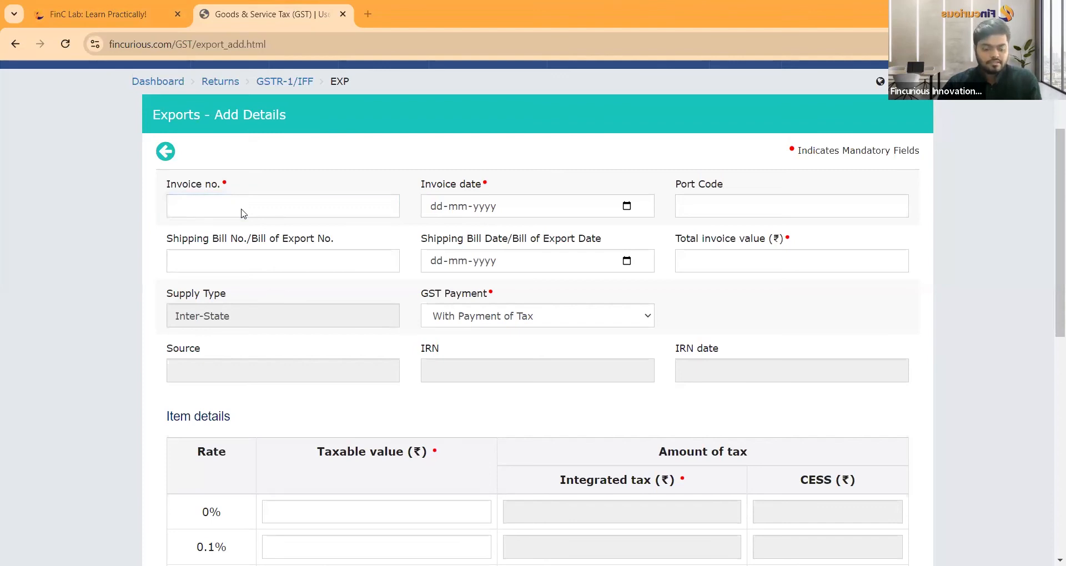
click(256, 209)
text(FC/GH/20)
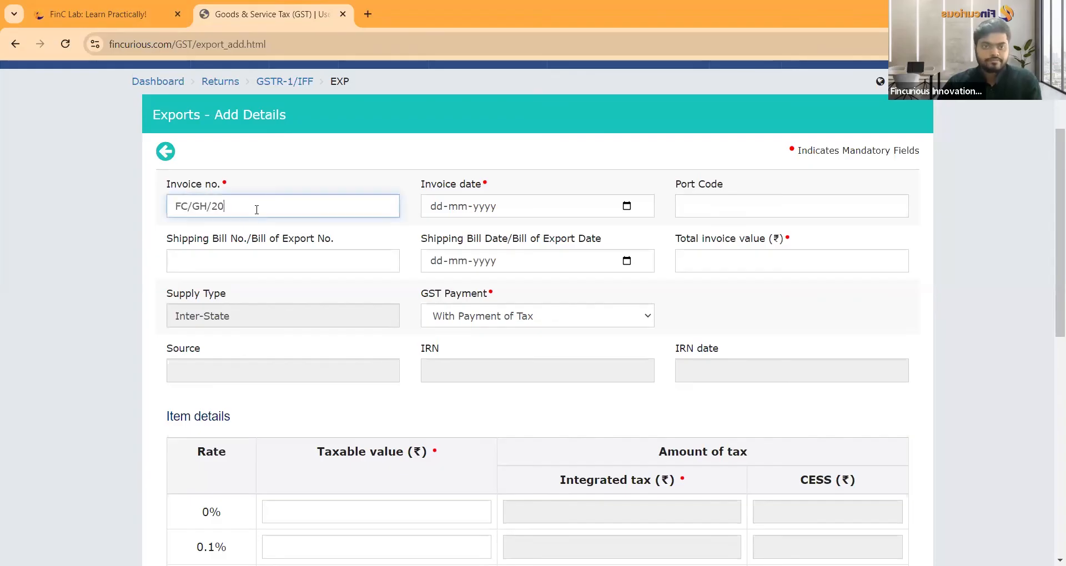
key(Tab)
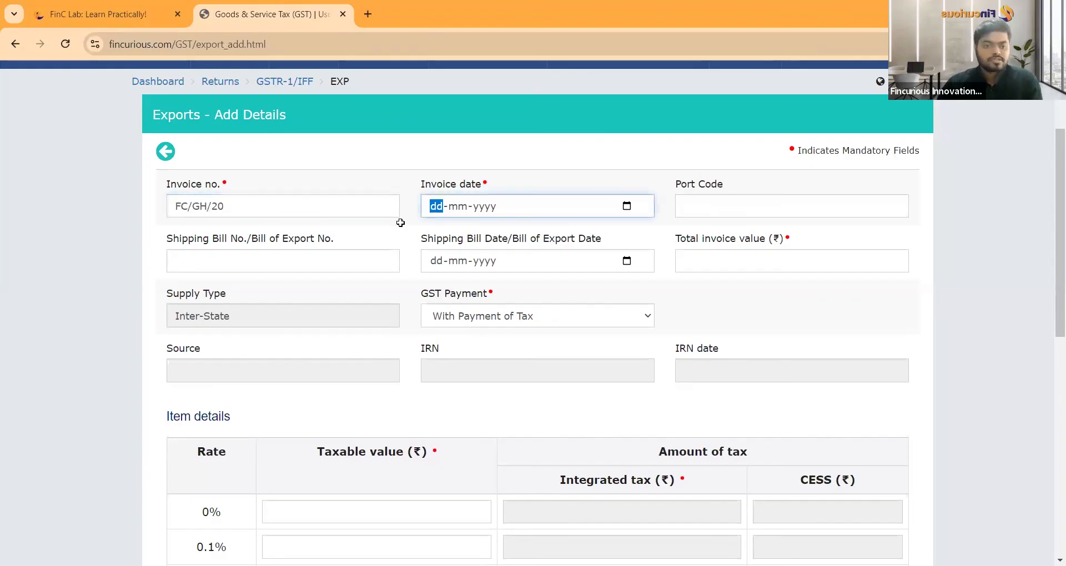
text(24-08-)
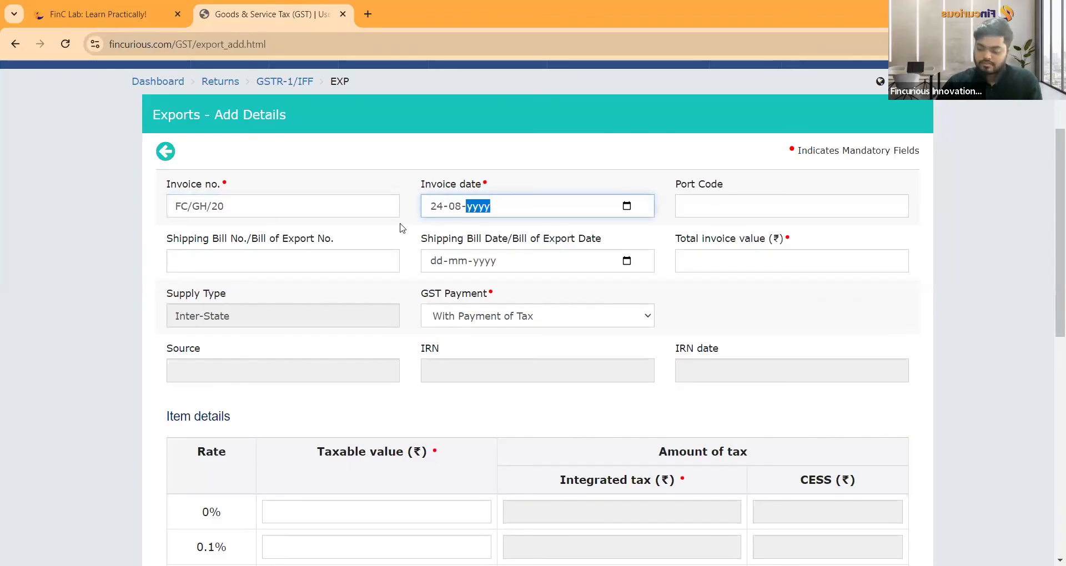
text(0002024)
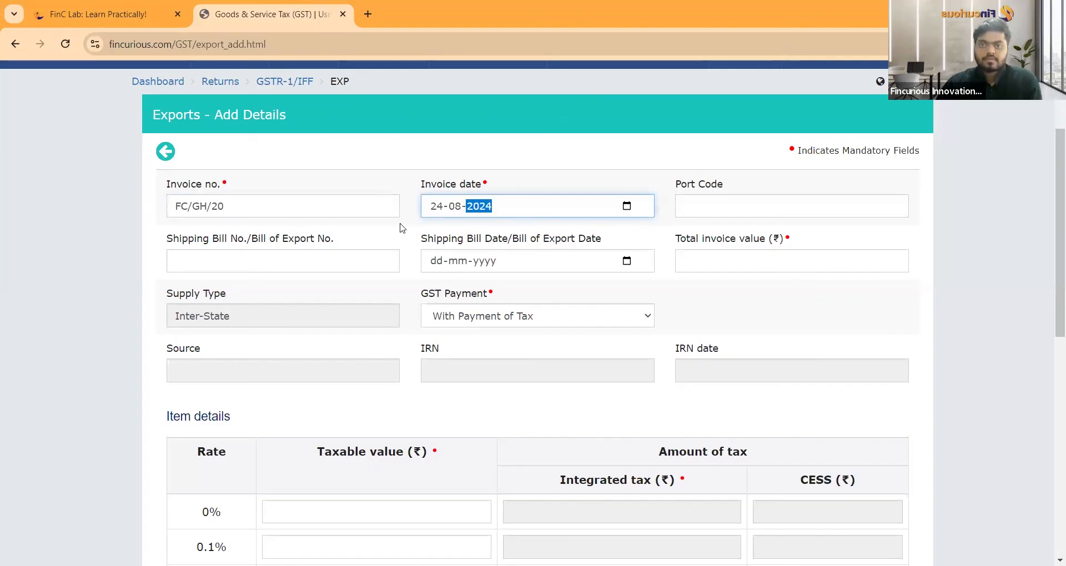
key(Tab)
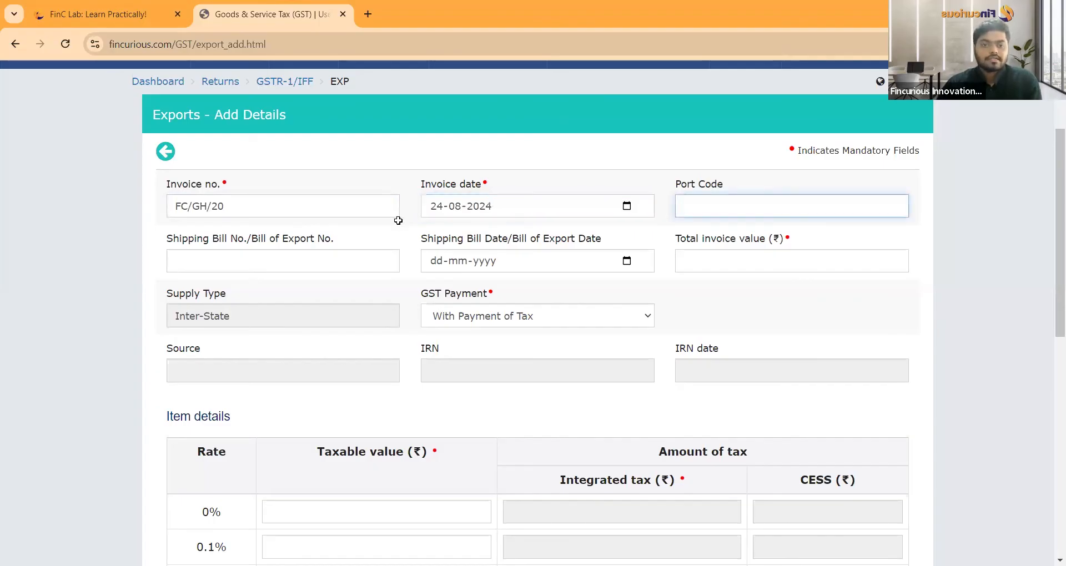
Step: Set total invoice value 26400 and GST payment to Without Payment of Tax
key(ctrl+shift+Tab)
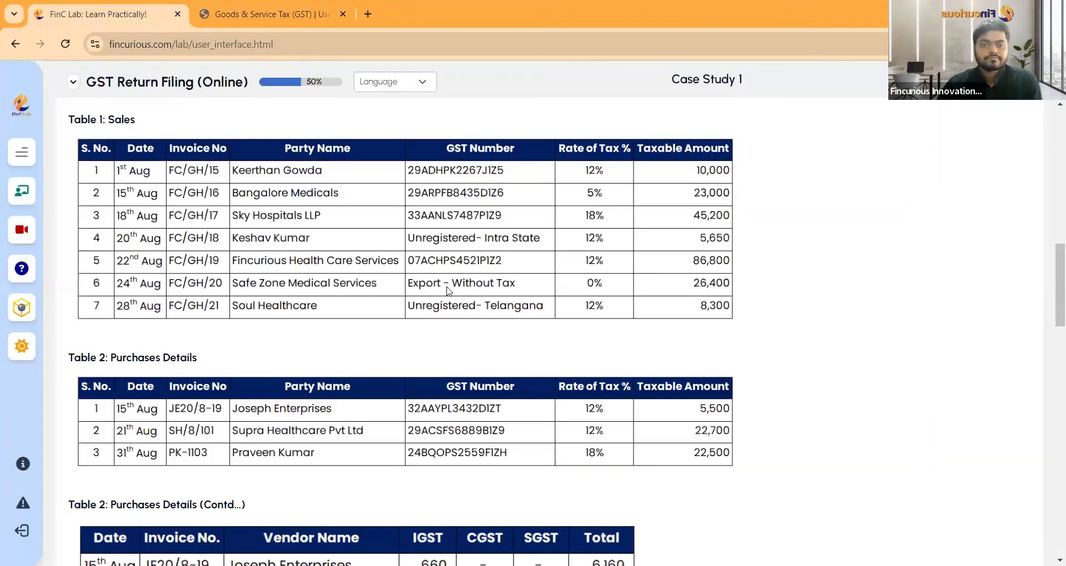
click(258, 6)
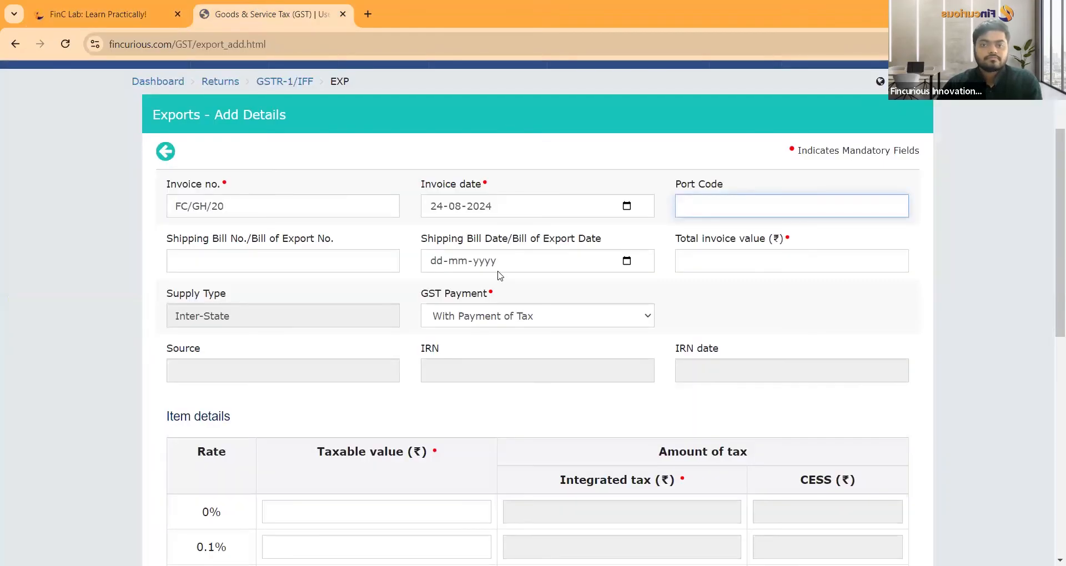
click(694, 264)
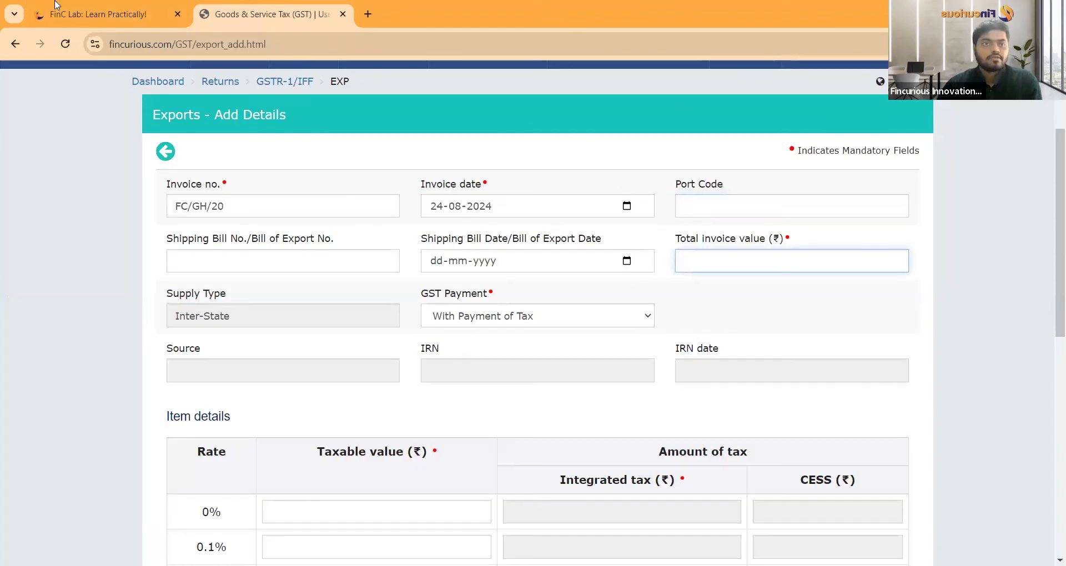
click(127, 14)
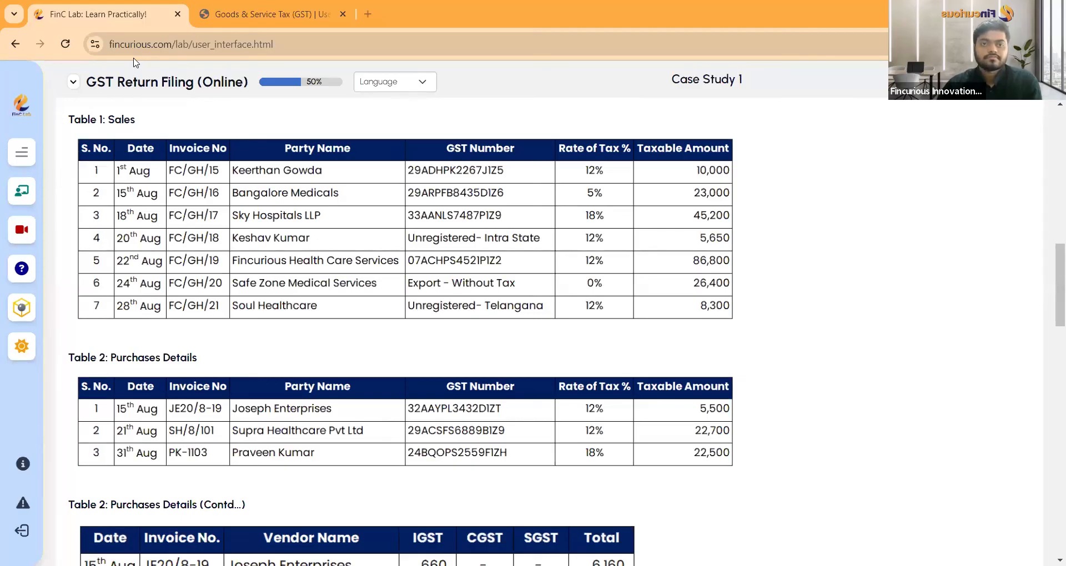
key(ctrl+Tab)
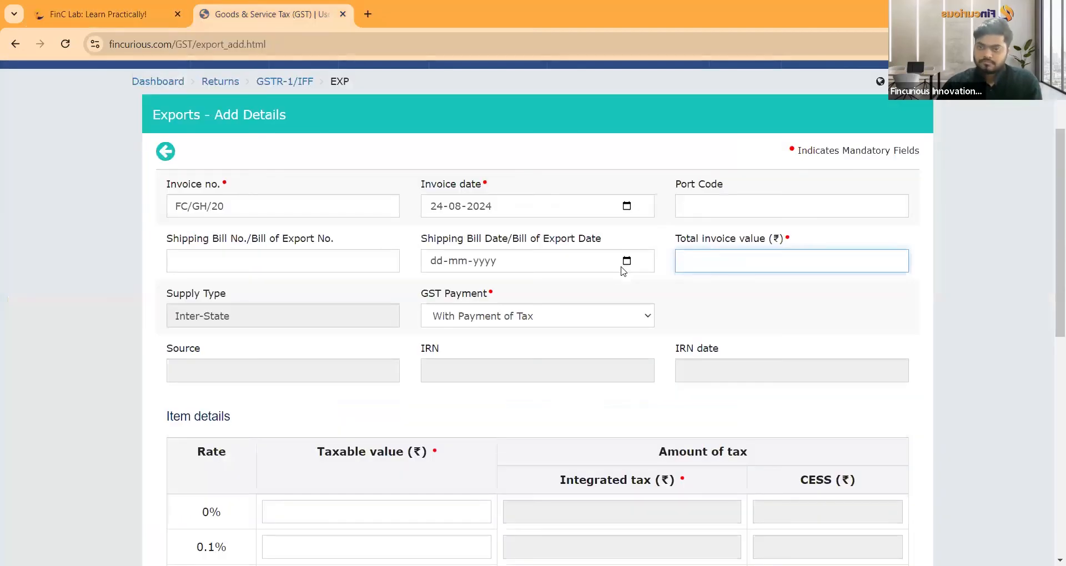
text(26400)
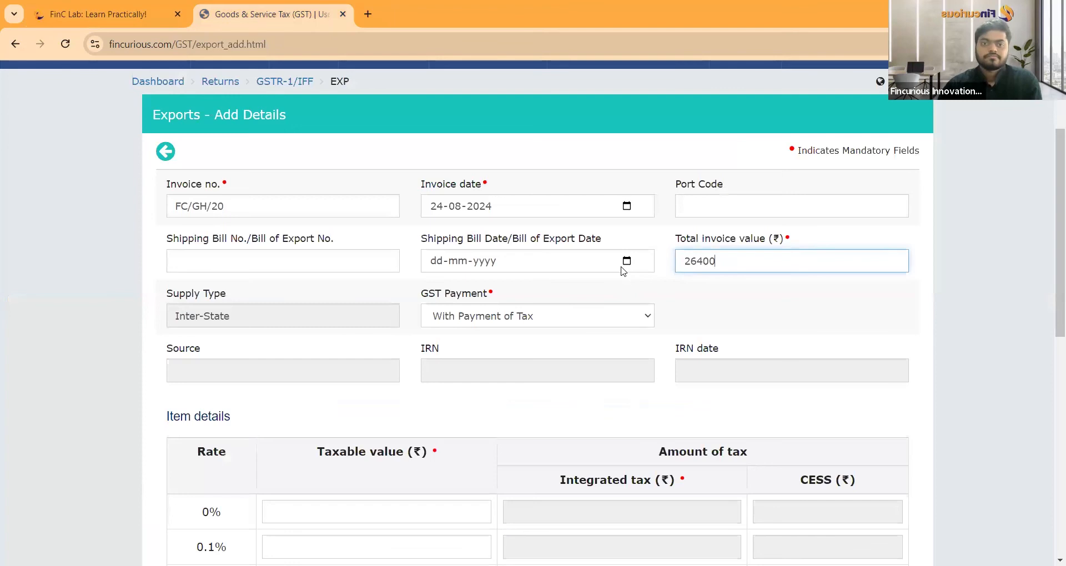
click(543, 323)
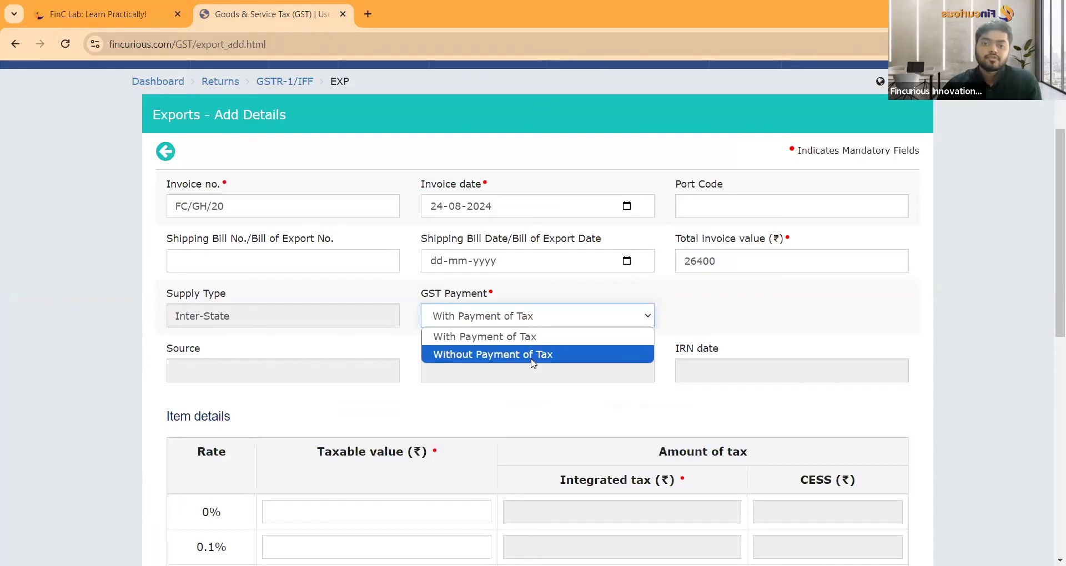
click(531, 360)
click(174, 3)
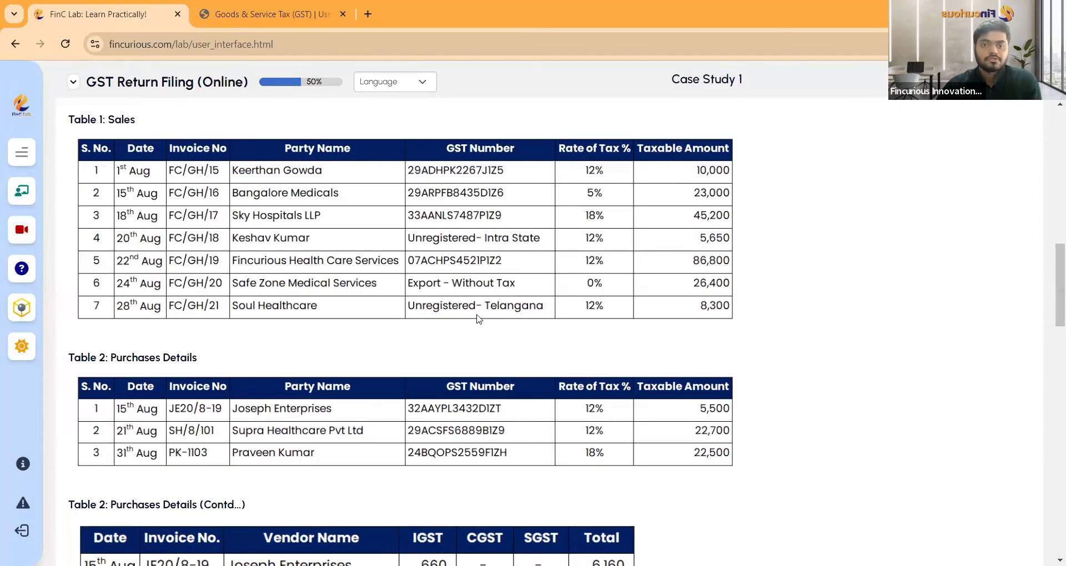
click(225, 7)
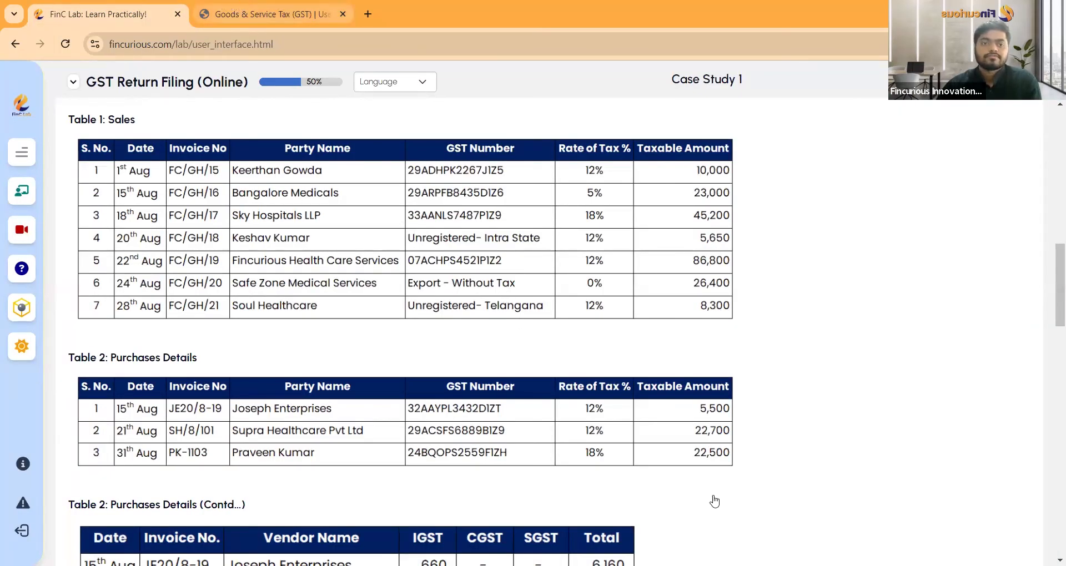
Step: Fill in 26400 as the 0% taxable value and save the export invoice
scroll(507, 319, down, 3)
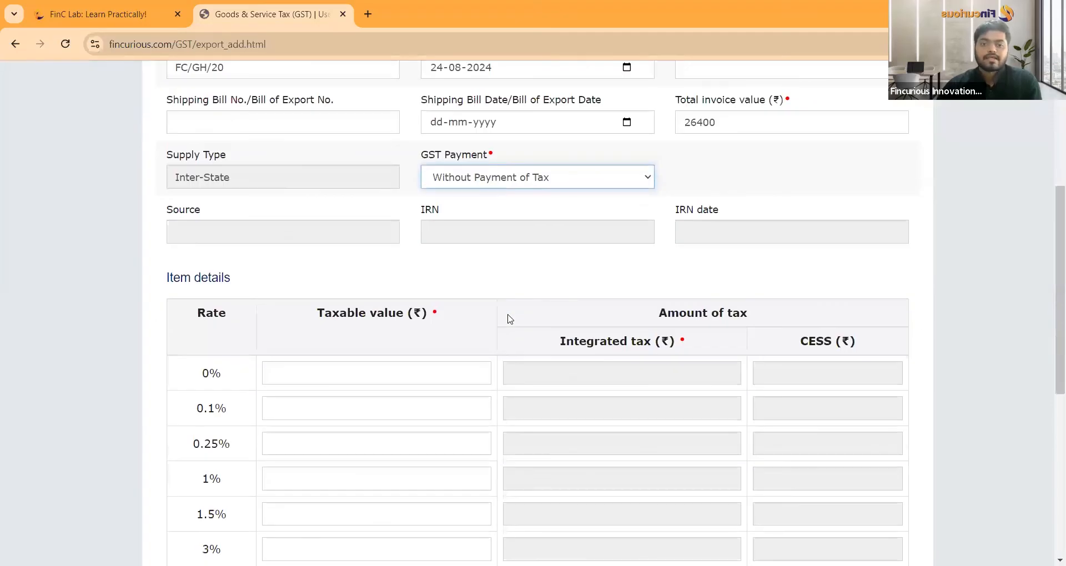
scroll(507, 317, down, 5)
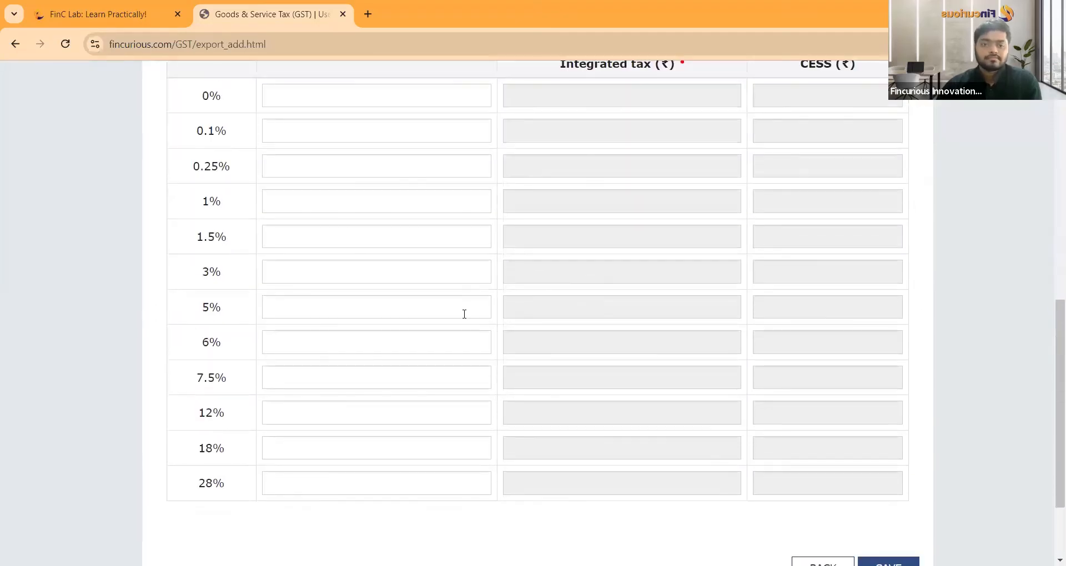
scroll(447, 291, up, 3)
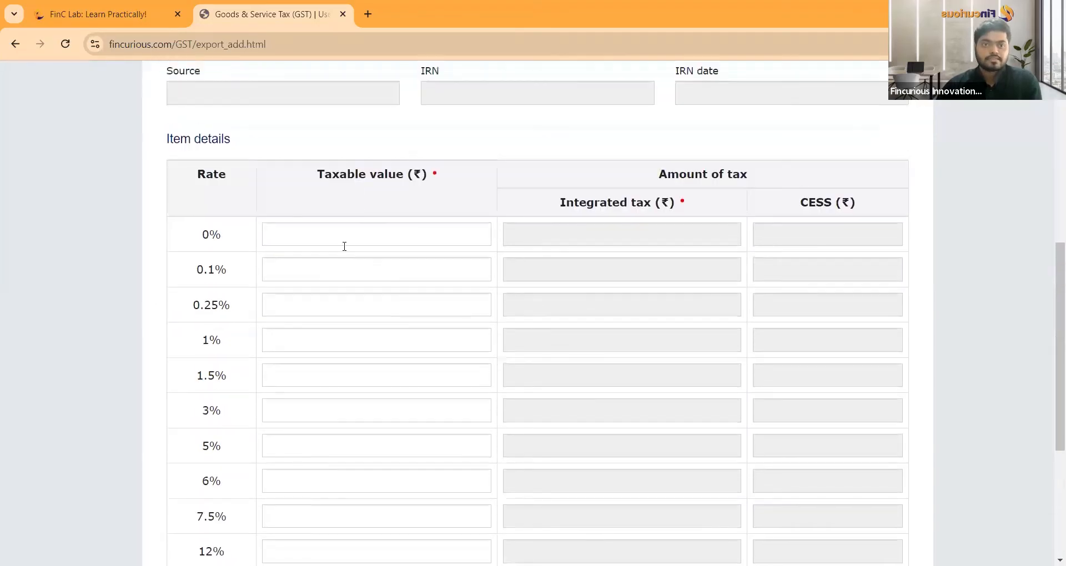
click(344, 237)
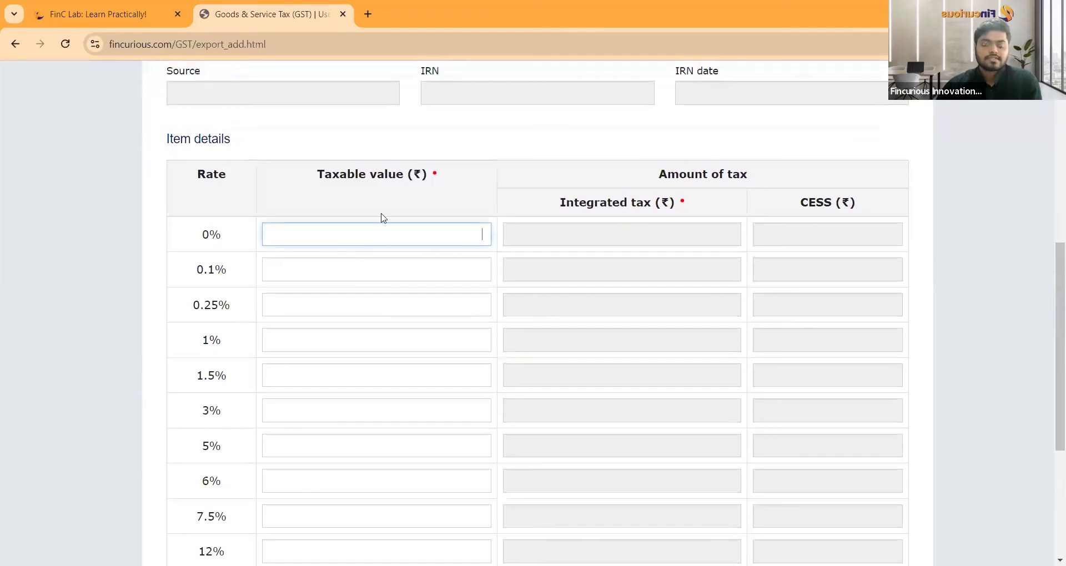
click(77, 8)
click(205, 8)
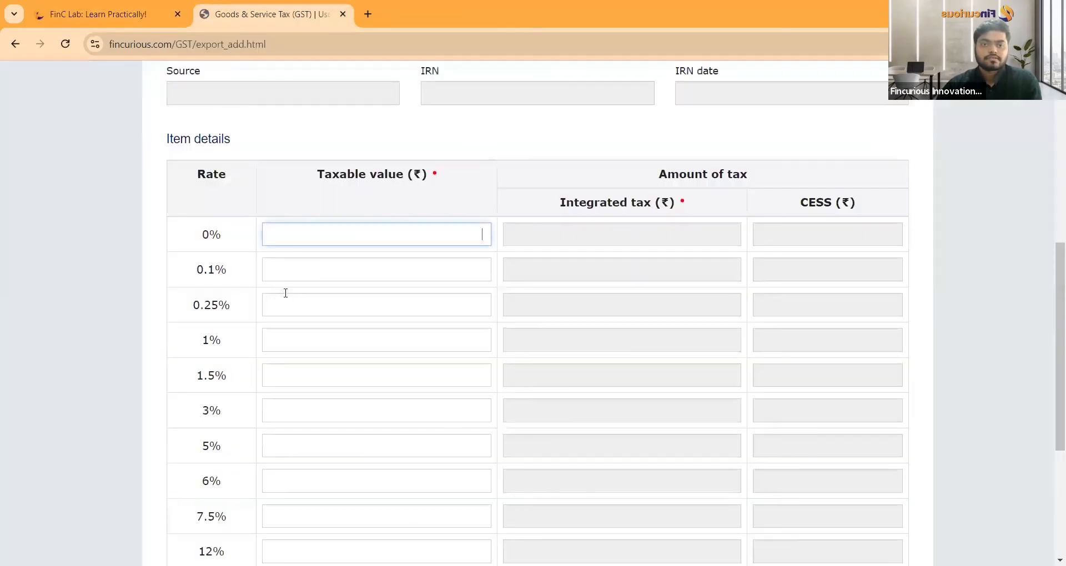
text(26400)
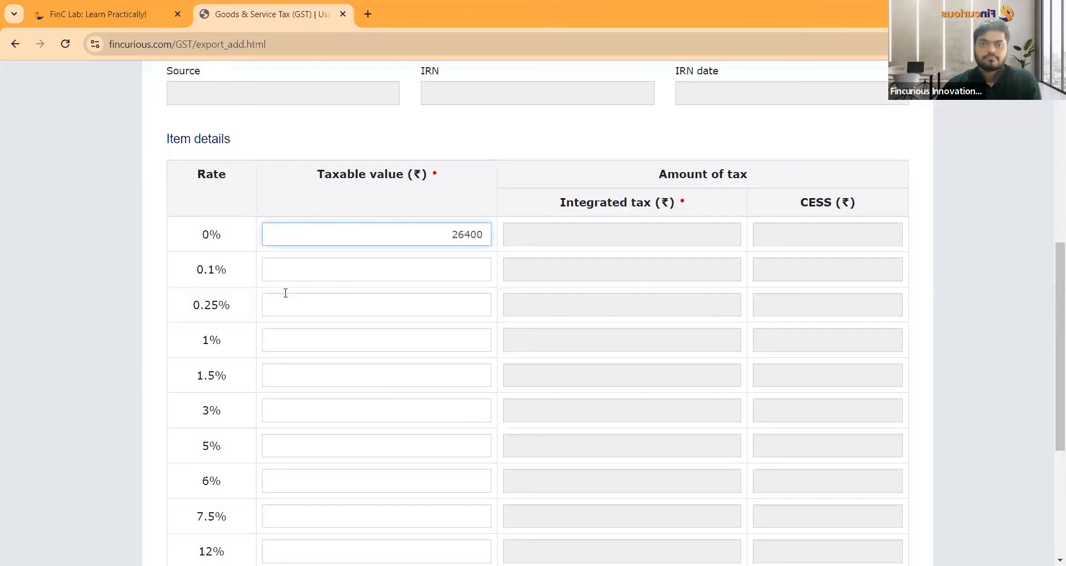
click(562, 300)
scroll(638, 349, down, 5)
click(890, 464)
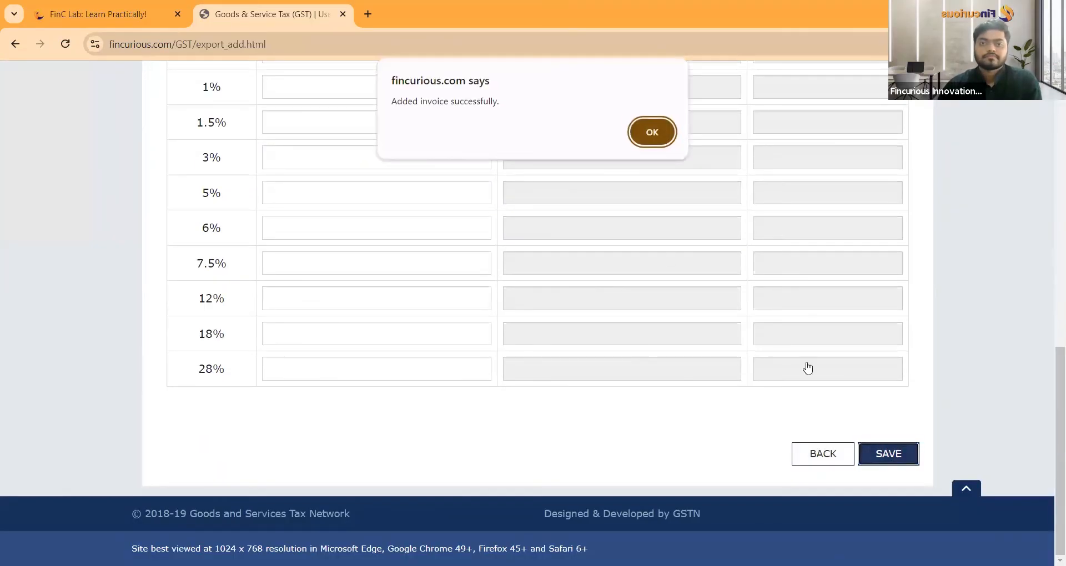
click(652, 132)
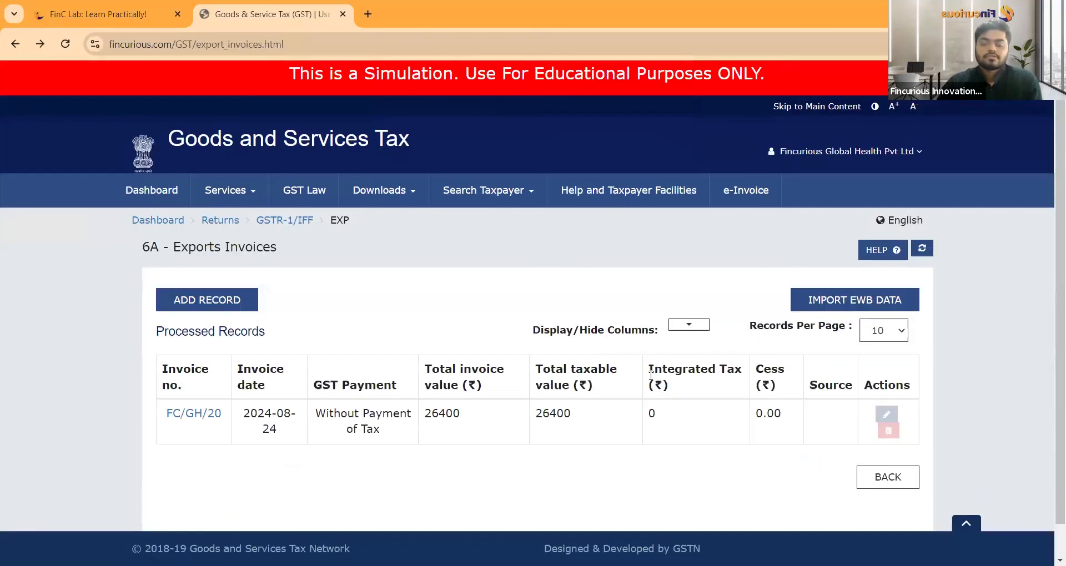
Step: Go back to GSTR-1, check the case study sales table, and return to the portal
click(887, 477)
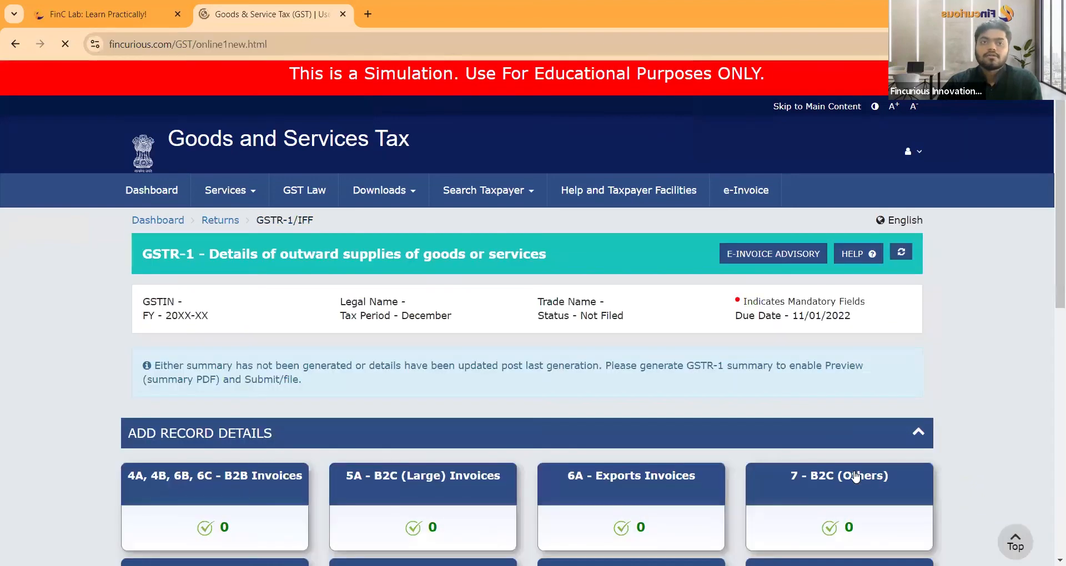
scroll(710, 432, down, 1)
scroll(710, 432, down, 3)
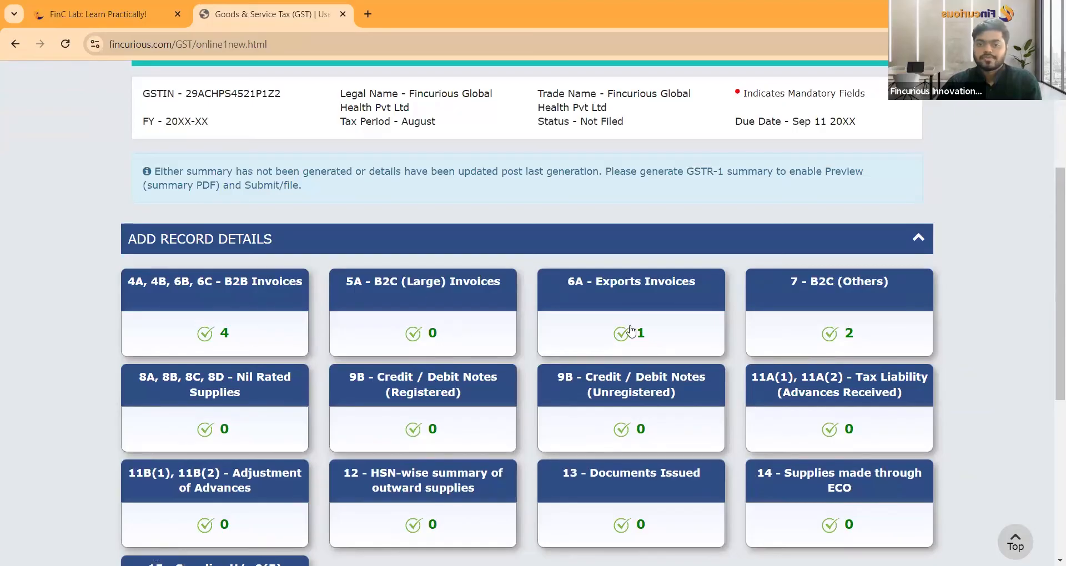
click(116, 11)
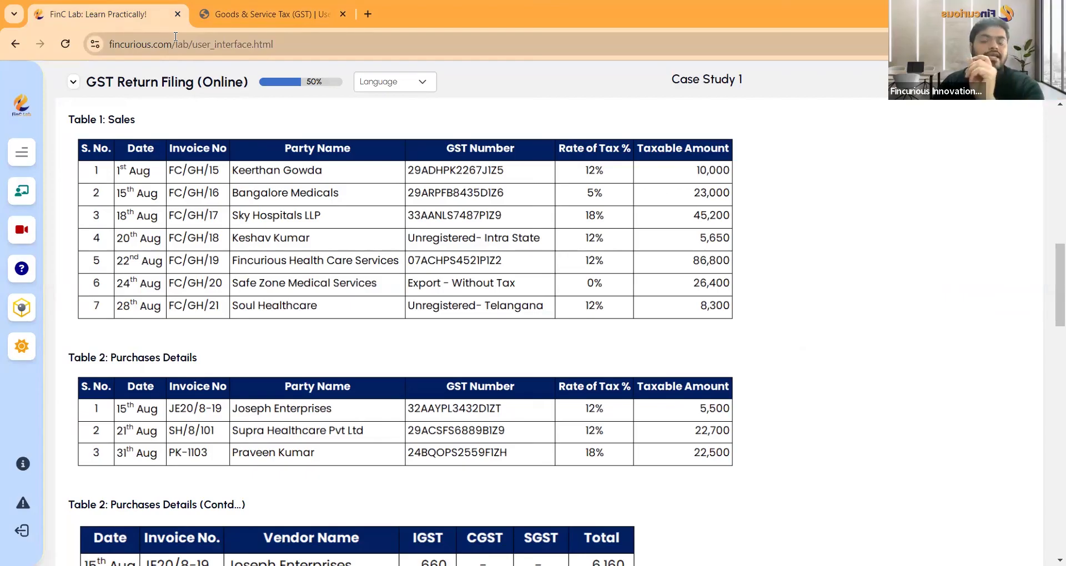
click(267, 15)
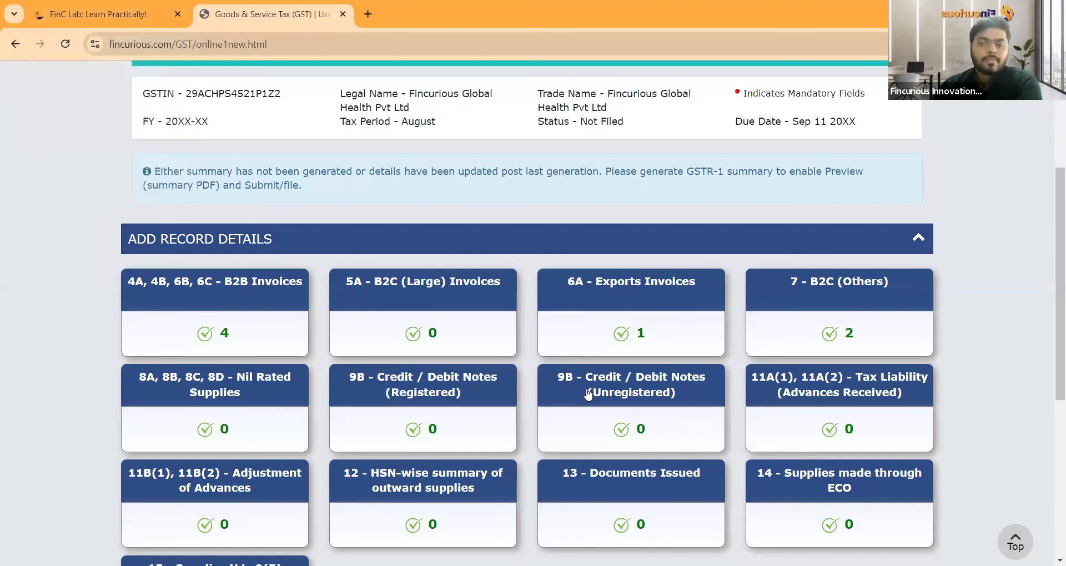
Step: Generate the GSTR-1 summary for the August return
scroll(587, 395, down, 5)
scroll(587, 395, down, 1)
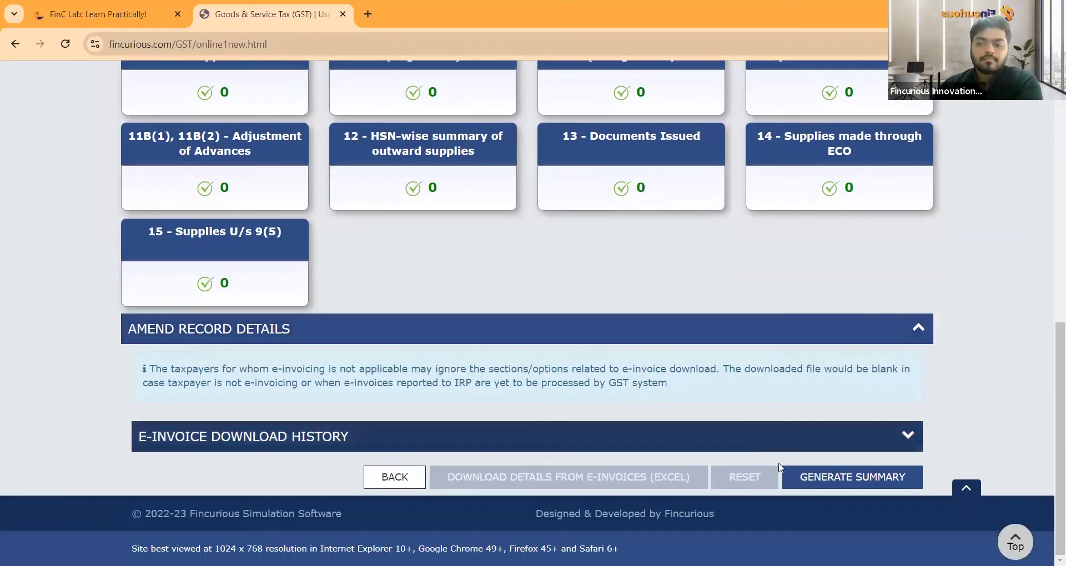
click(824, 478)
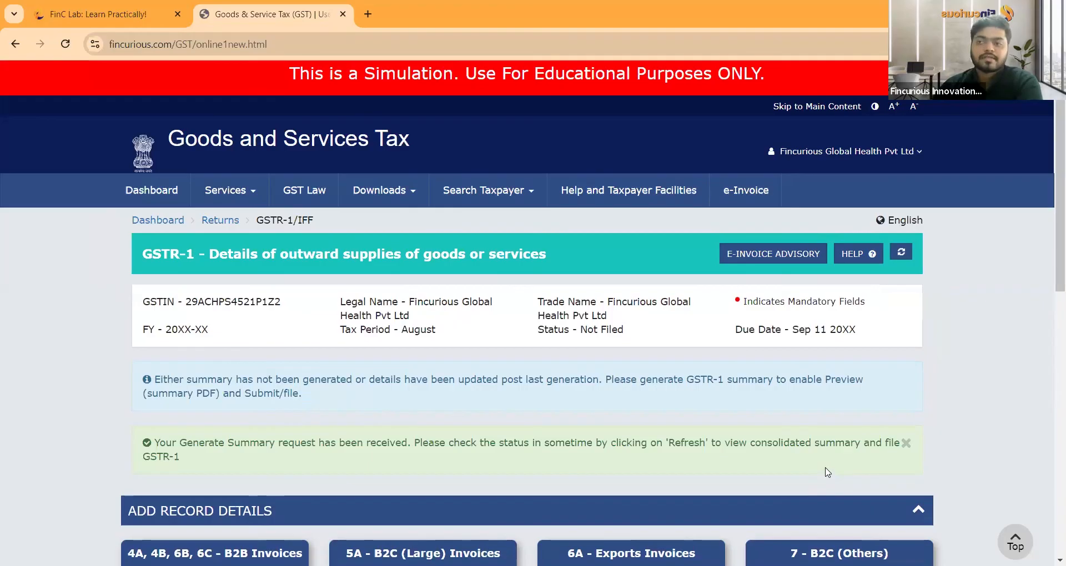
Step: Proceed to the consolidated summary showing 4 B2B records worth 165000
scroll(826, 478, down, 5)
scroll(828, 472, down, 3)
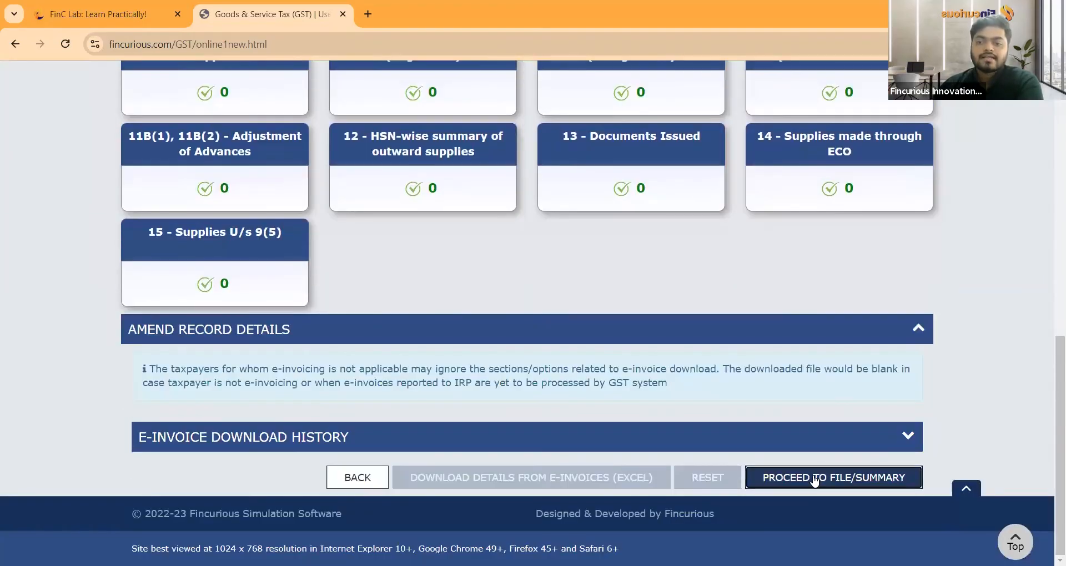
click(815, 479)
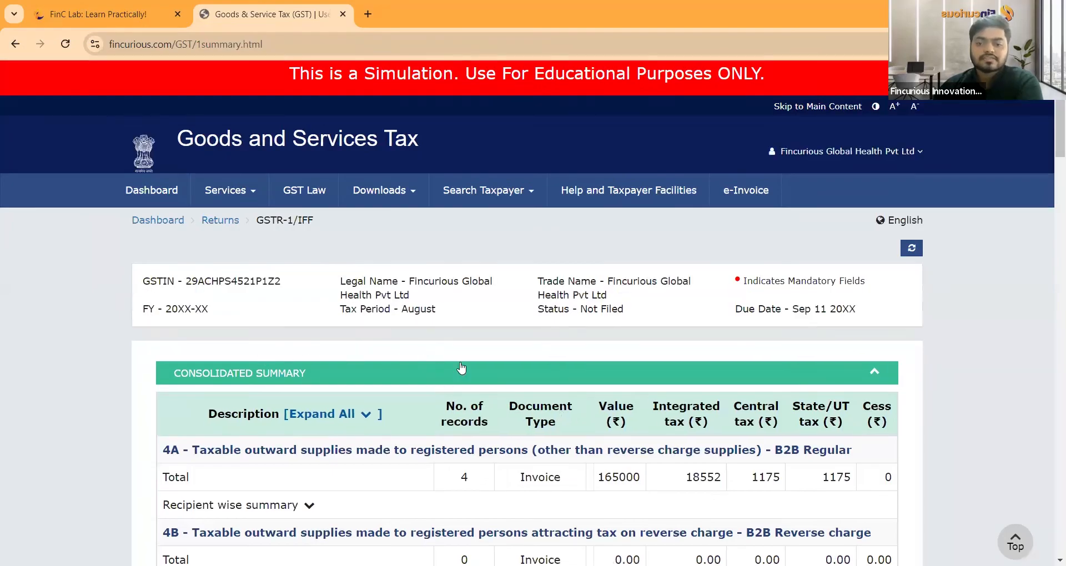
click(85, 7)
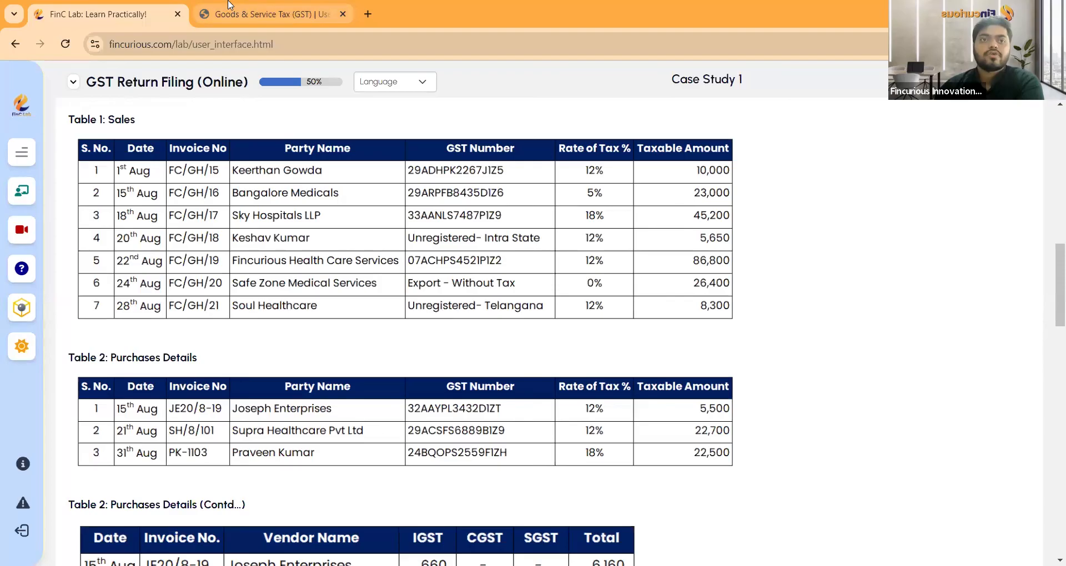
click(267, 14)
scroll(486, 476, down, 3)
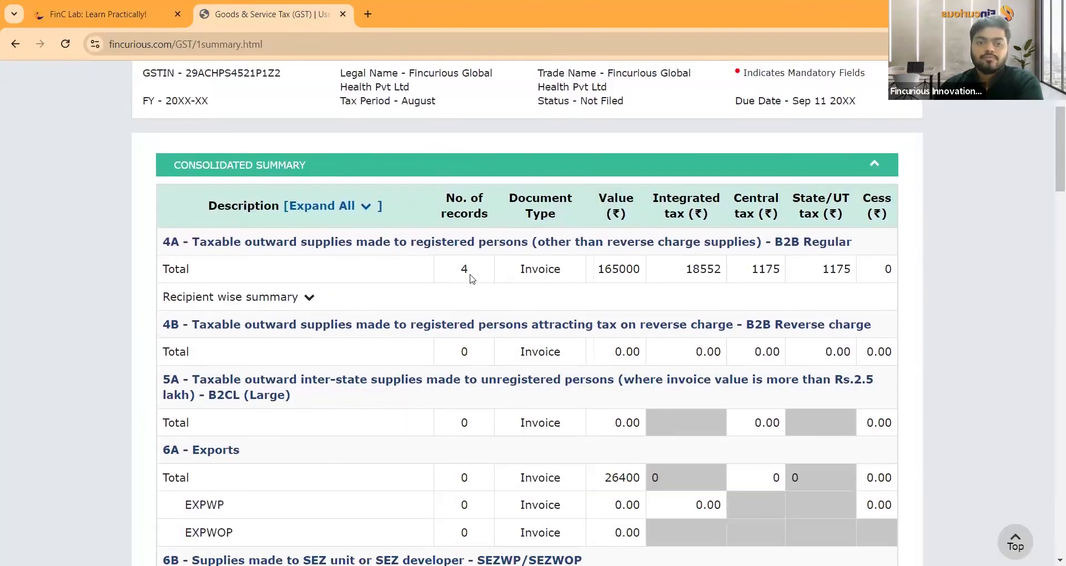
scroll(545, 441, down, 2)
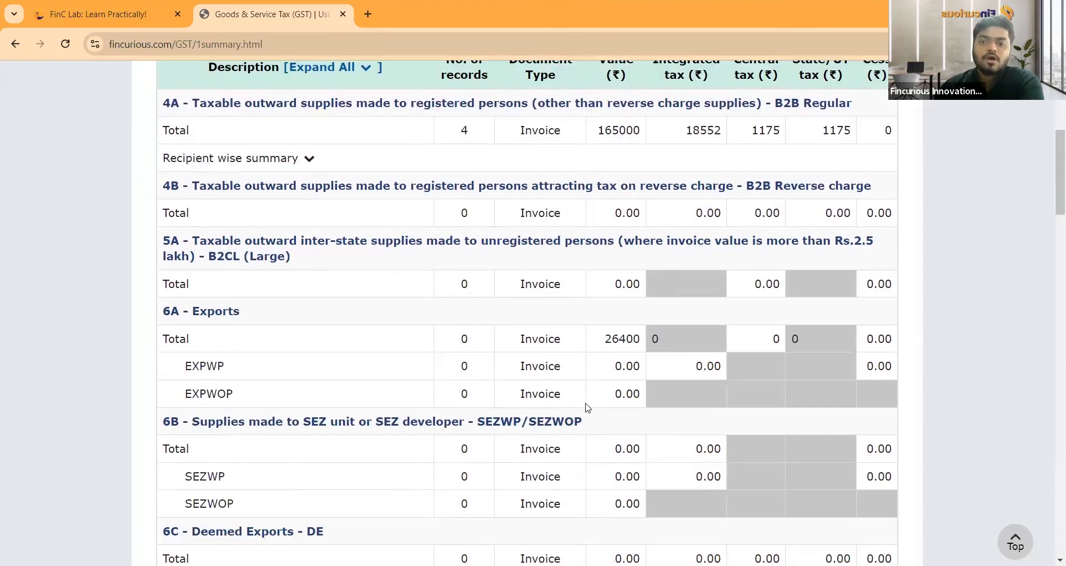
scroll(587, 404, down, 2)
scroll(770, 299, up, 3)
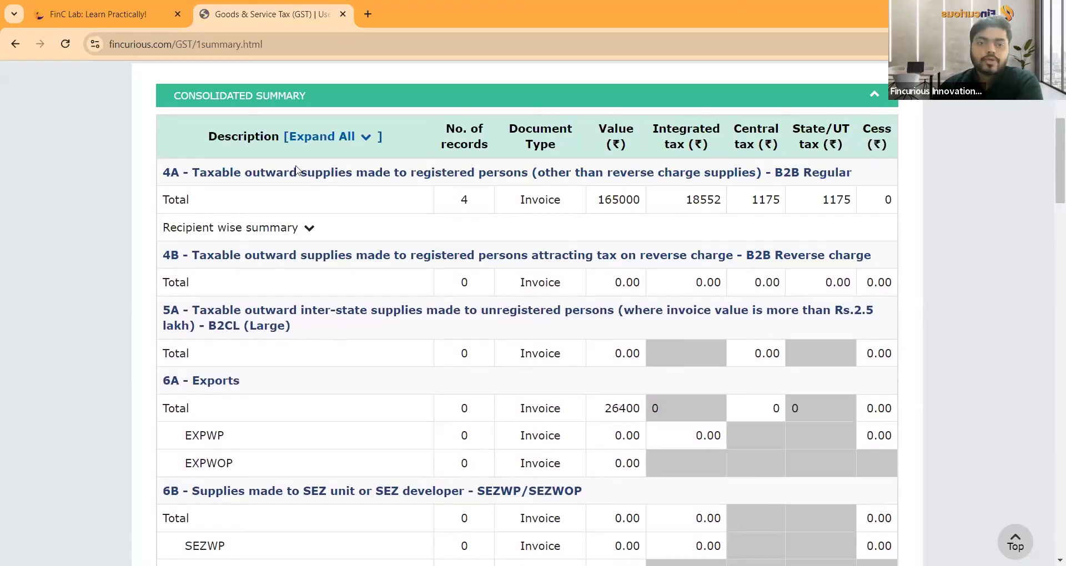
click(91, 6)
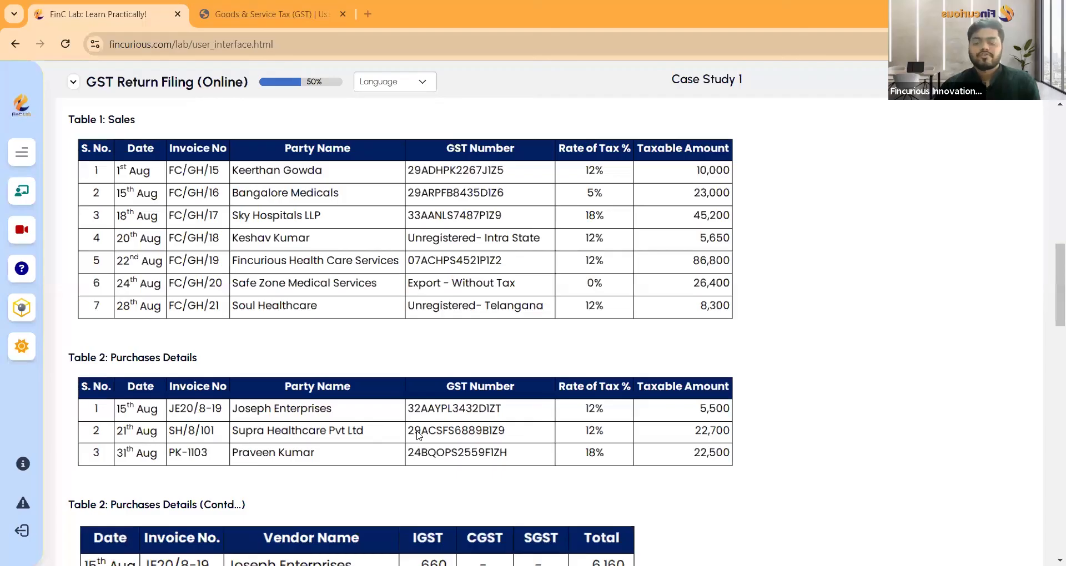
click(316, 4)
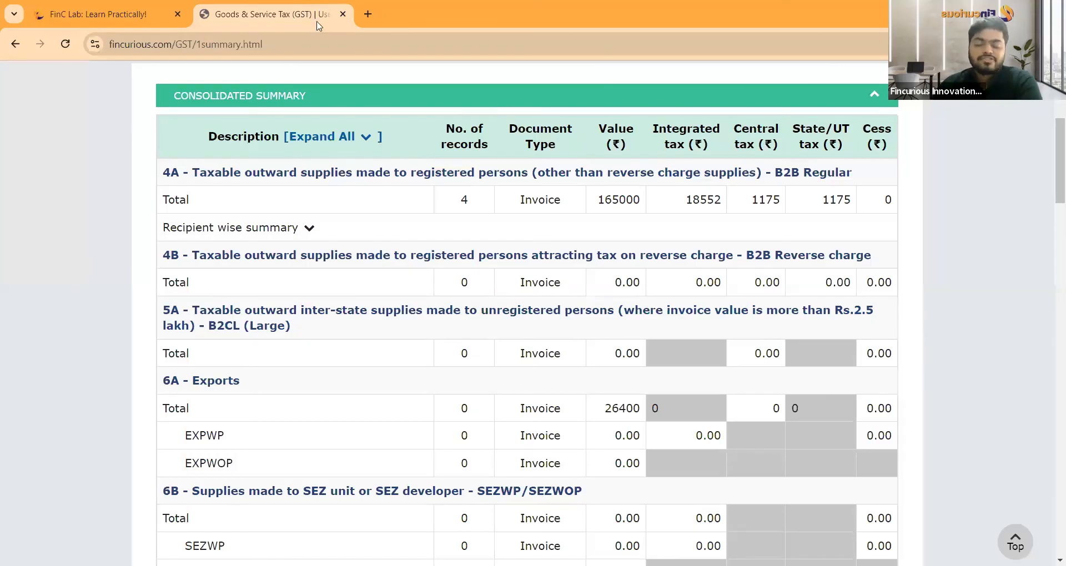
scroll(453, 209, down, 10)
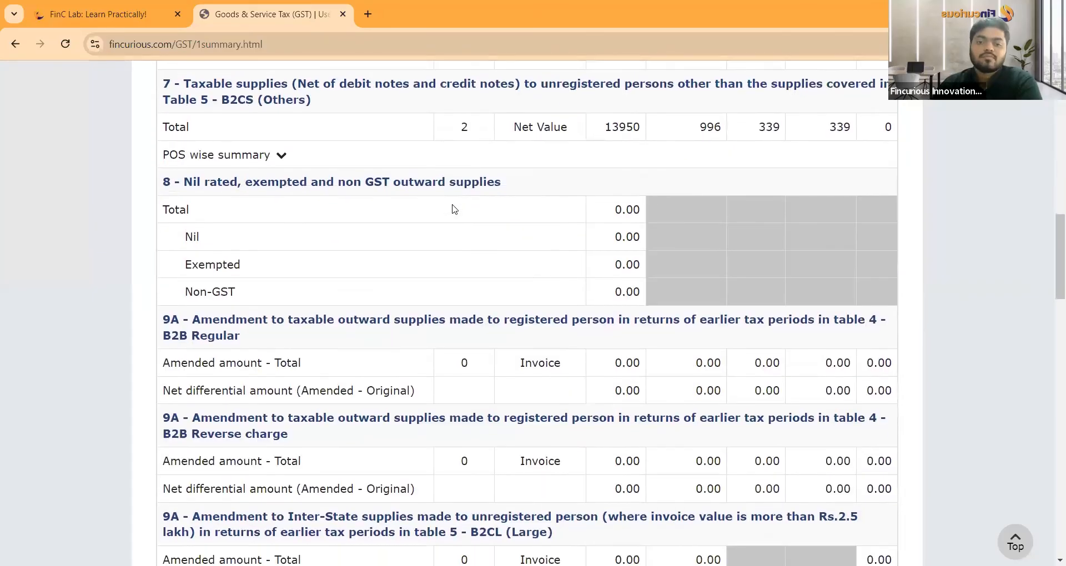
scroll(586, 204, down, 15)
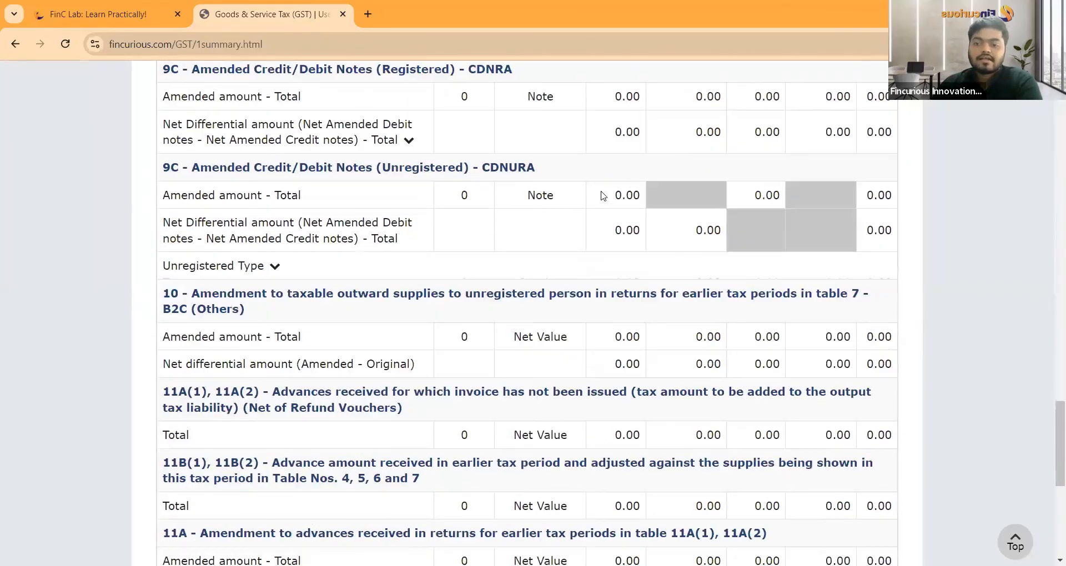
scroll(601, 195, down, 6)
click(862, 476)
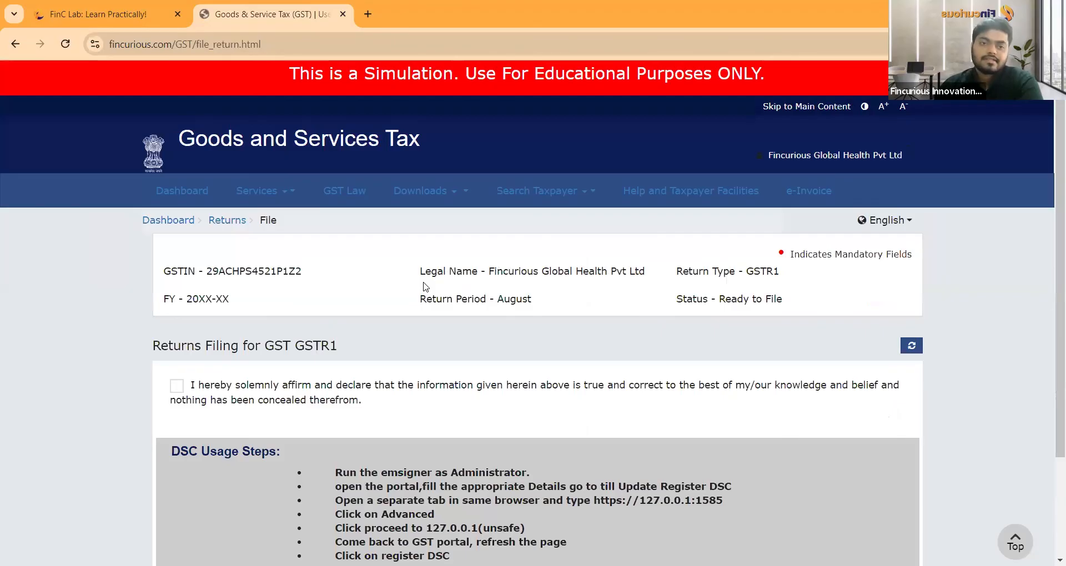
Step: Affirm the declaration, pick OWNER1 as authorised signatory, and file with EVC using the OTP
scroll(425, 286, down, 1)
click(178, 319)
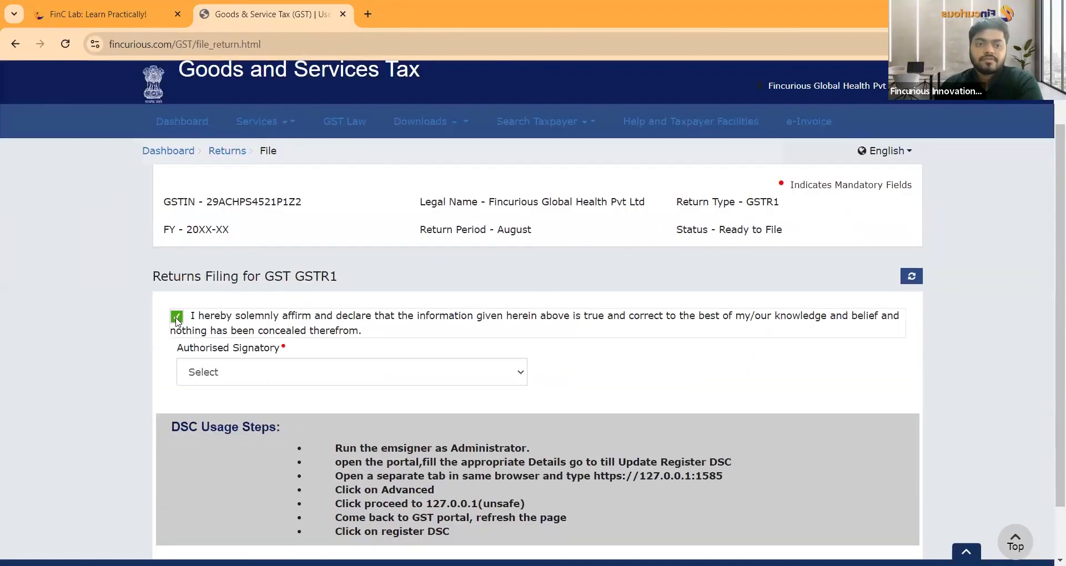
click(250, 383)
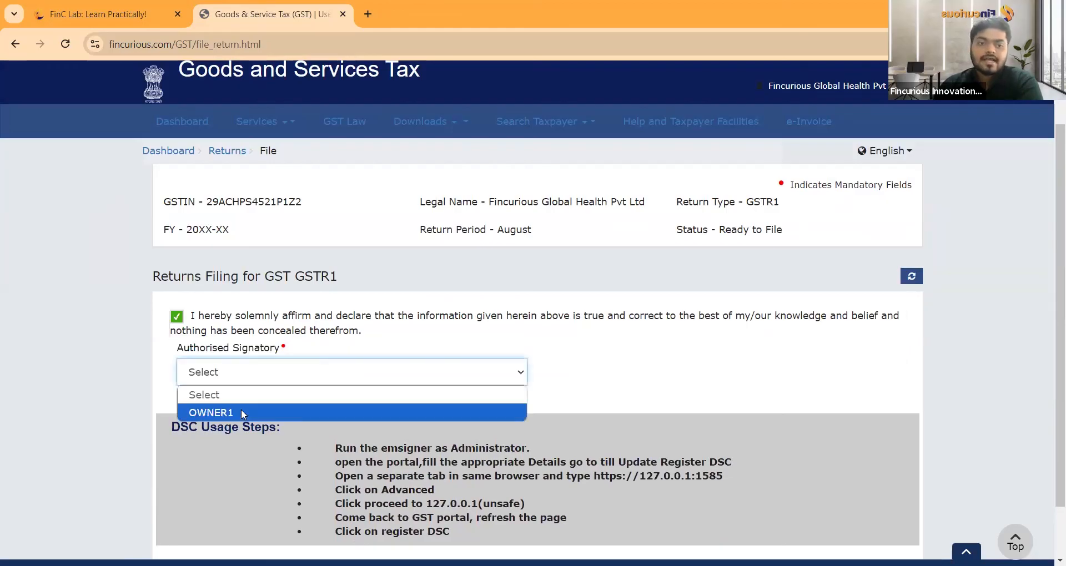
click(241, 409)
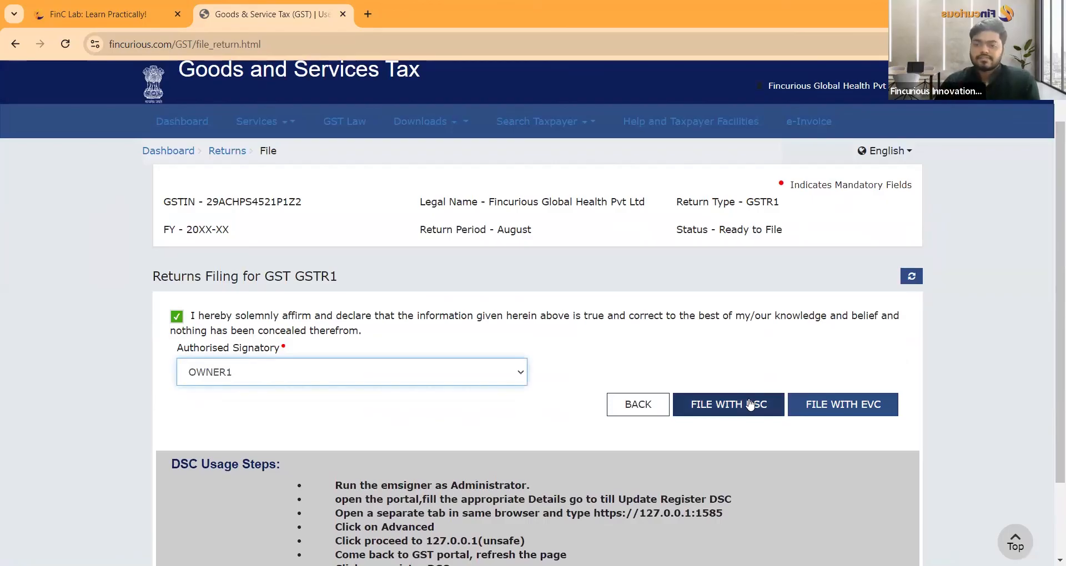
click(867, 413)
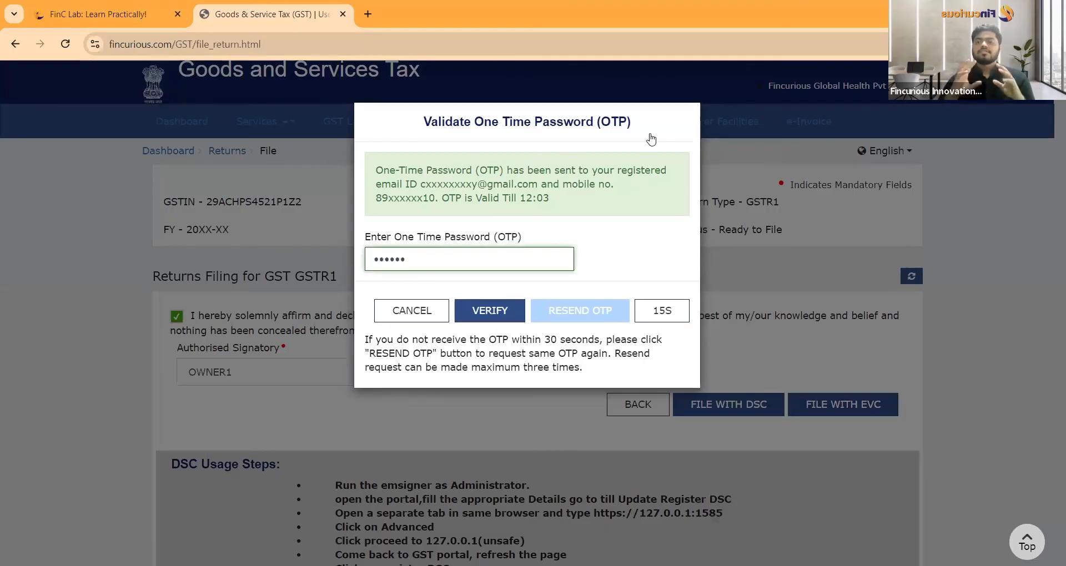
key(Return)
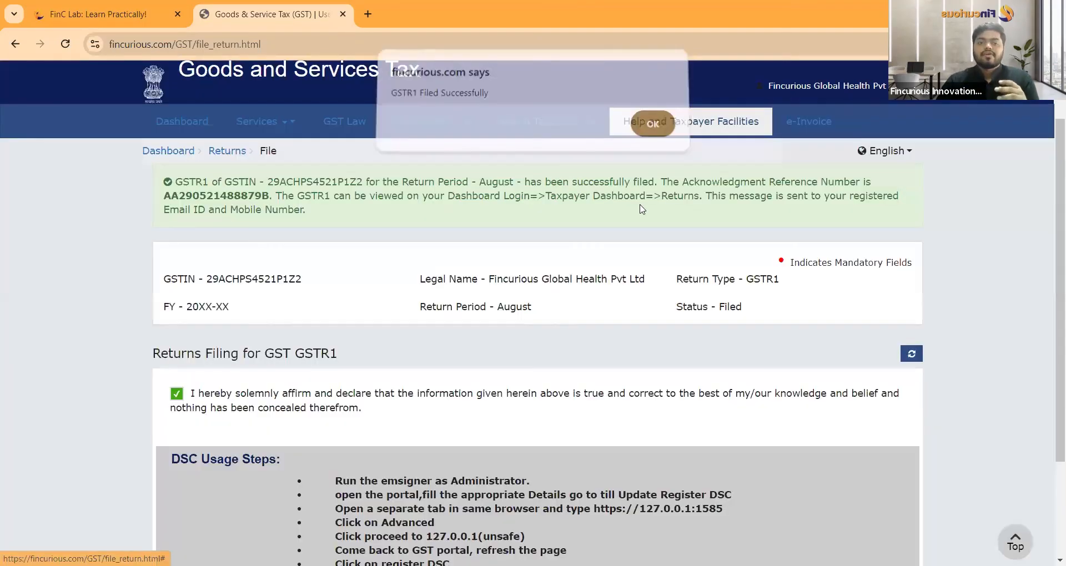